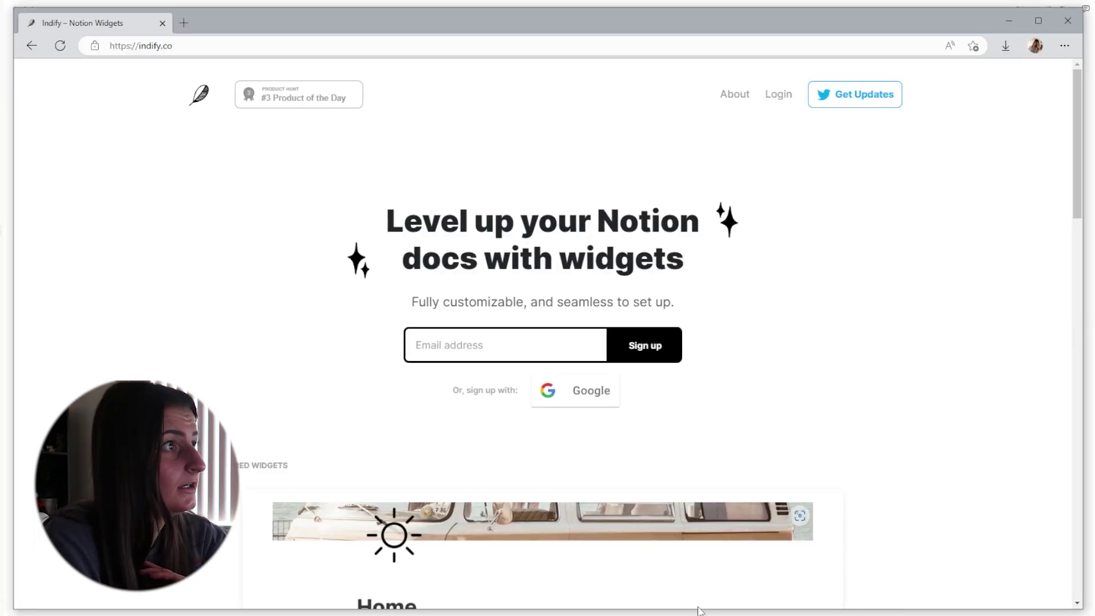
# Close the Indify widgets website and return to the dash page in Notion.
pyautogui.moveTo(699, 608); pyautogui.dragTo(700, 604)
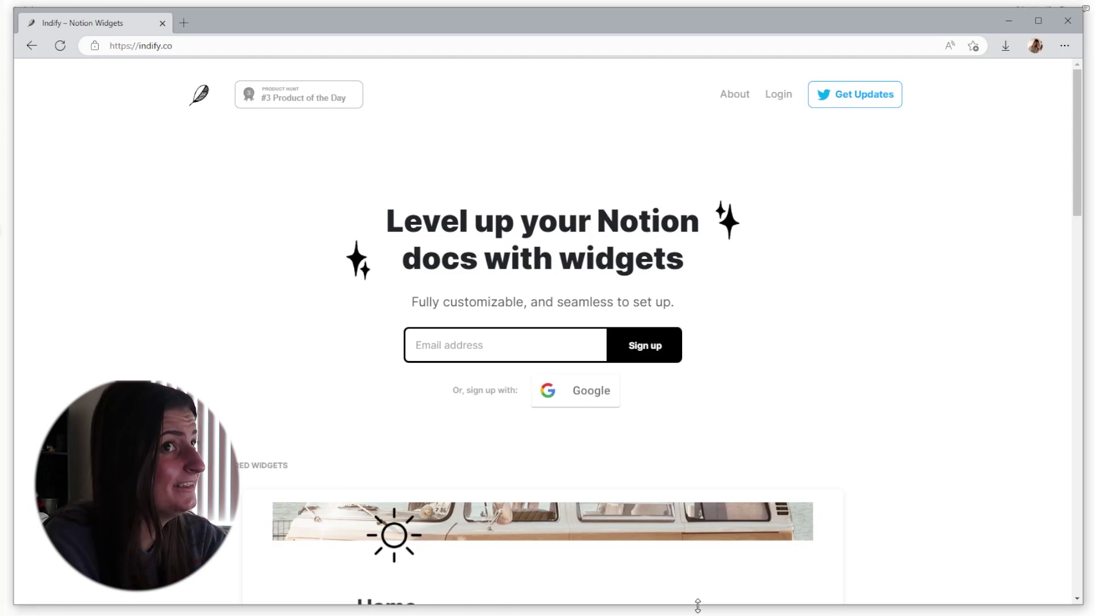
pyautogui.click(1078, 28)
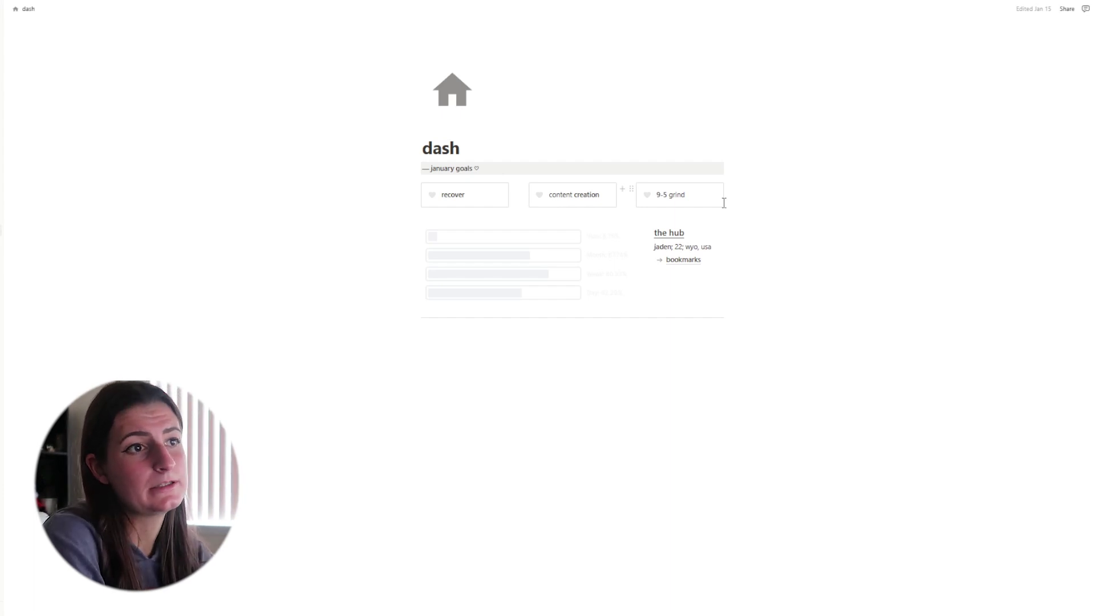
pyautogui.click(716, 244)
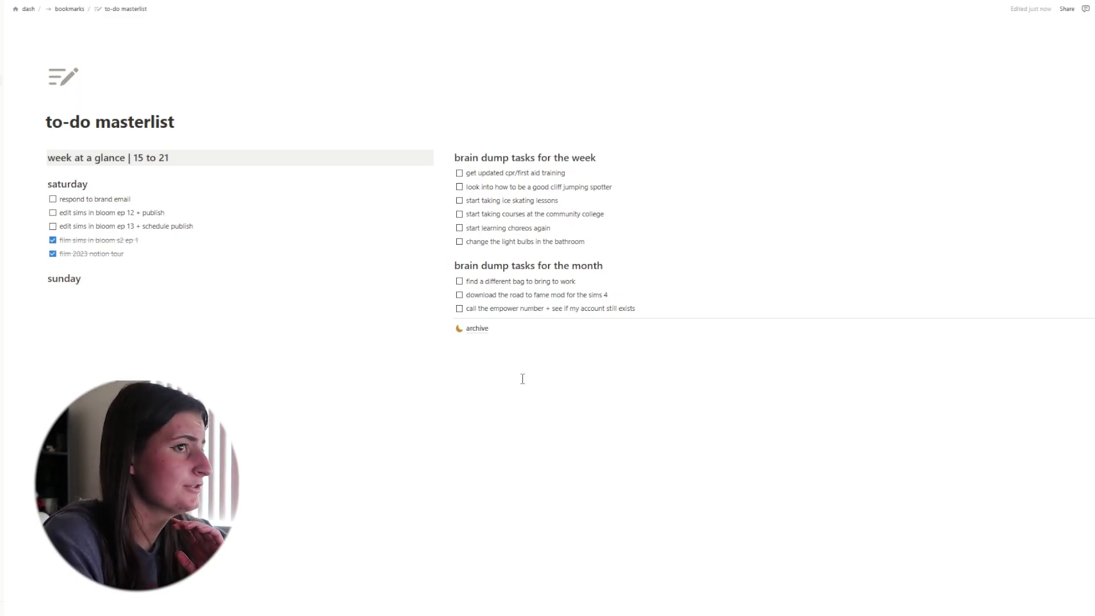
# Move the saturday and sunday task lists from the to-do masterlist onto its archive page.
pyautogui.press('BackSpace')
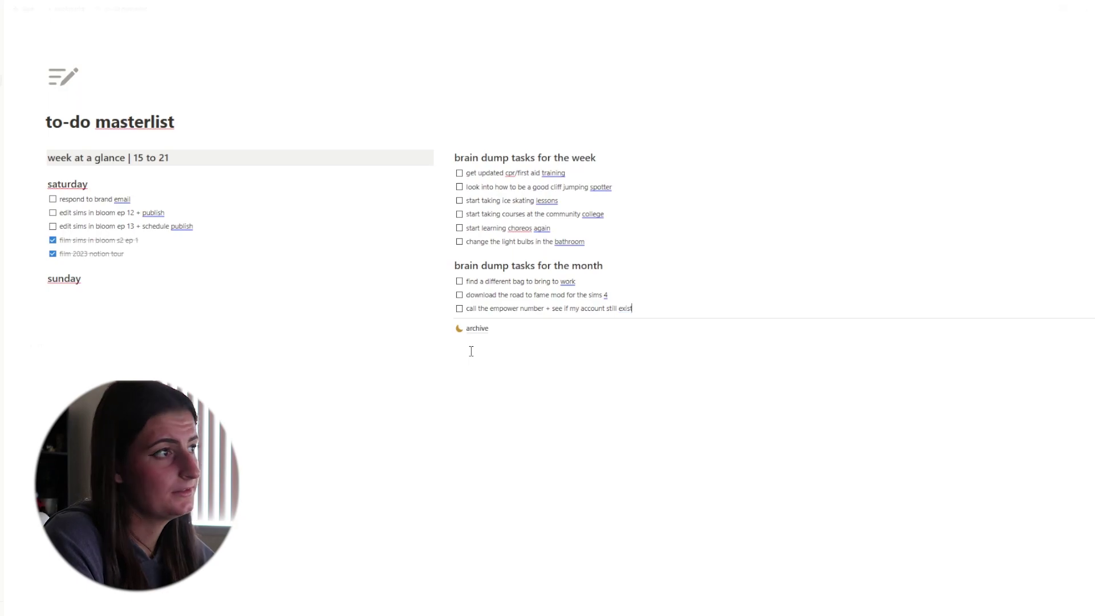
pyautogui.write('s')
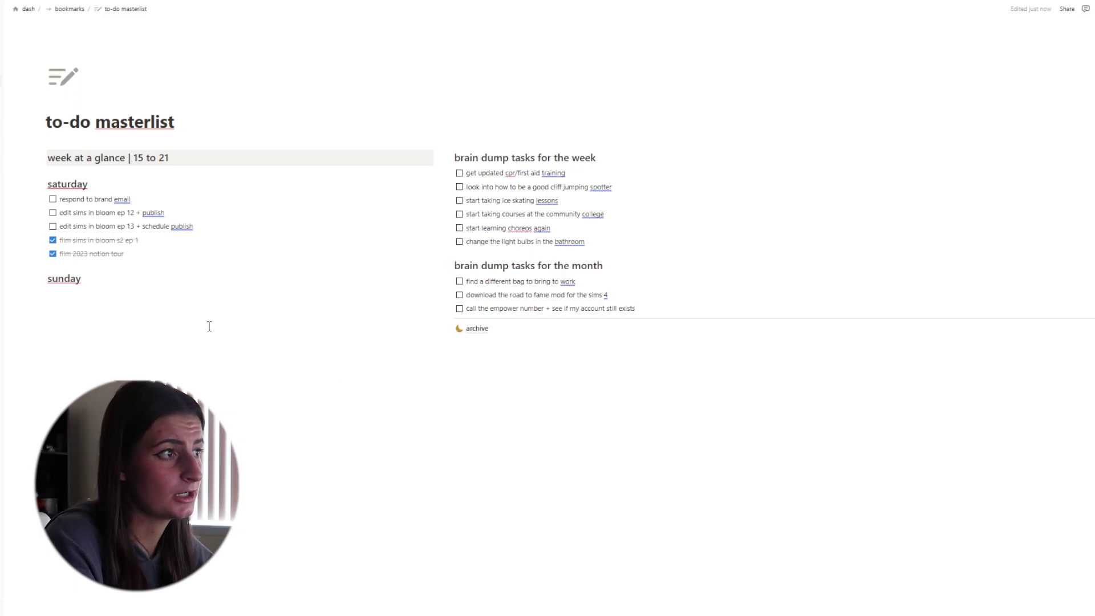
pyautogui.moveTo(81, 278); pyautogui.dragTo(485, 333)
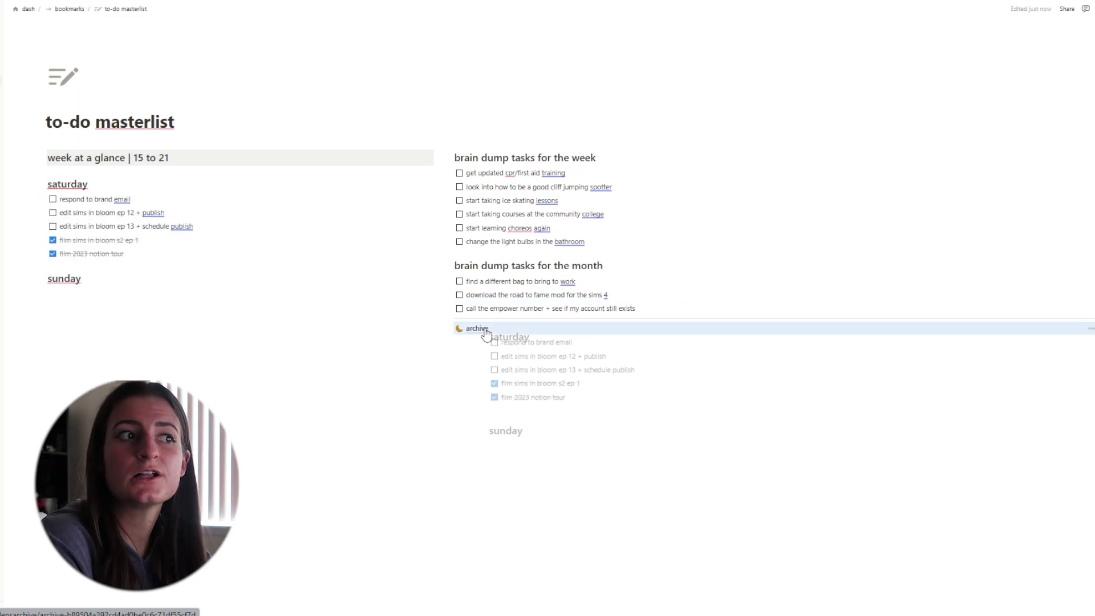
pyautogui.moveTo(486, 333); pyautogui.dragTo(486, 334)
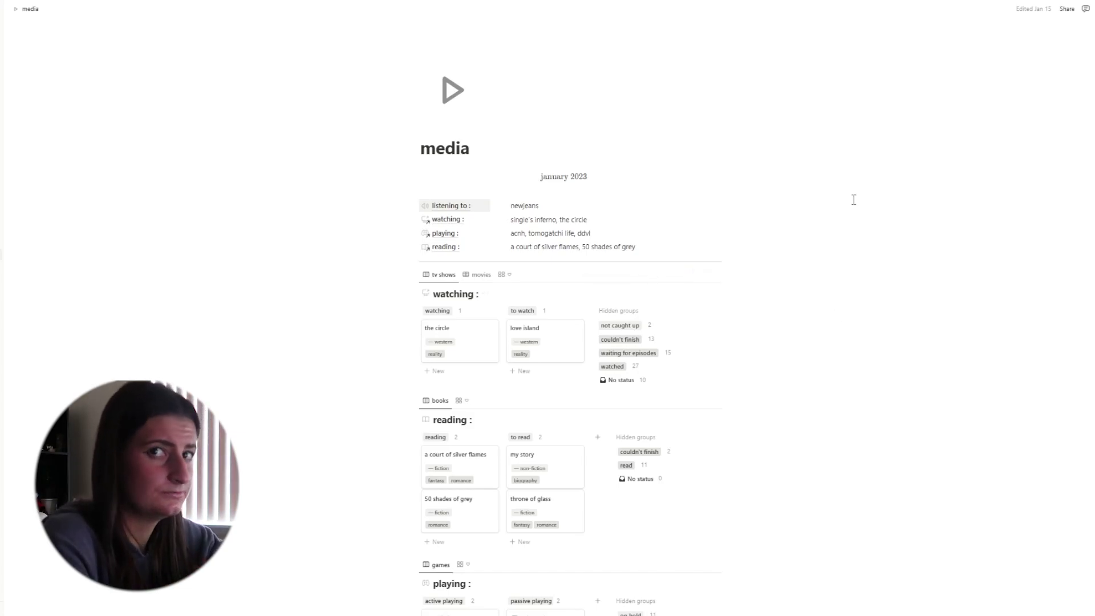
# Show the movies view under watching on the media page and examine its to watch and watched rows.
pyautogui.scroll(-5, 755, 414)
pyautogui.scroll(5, 755, 414)
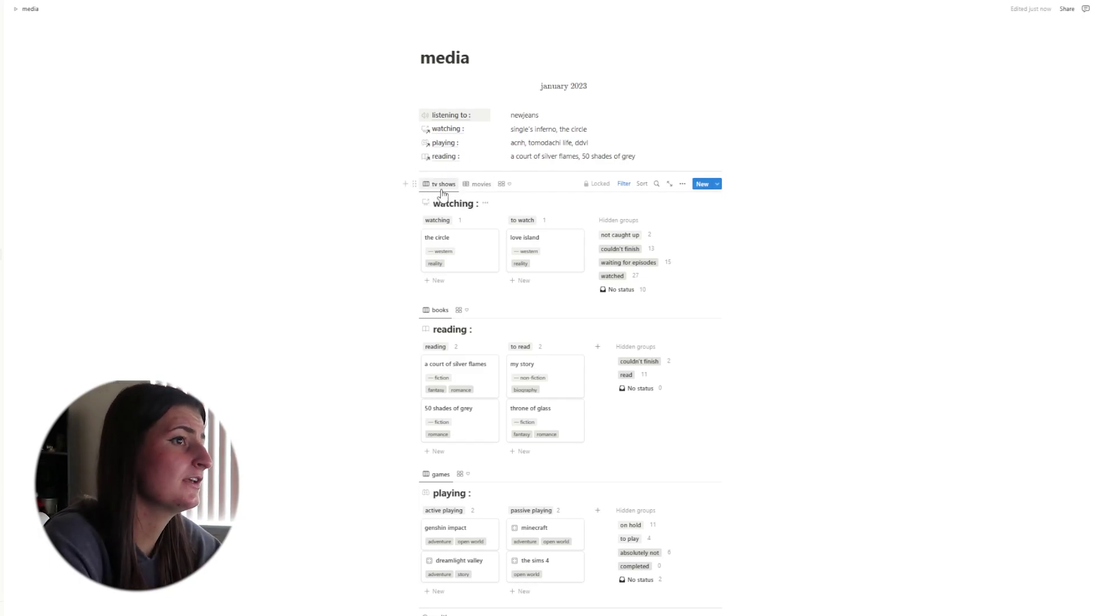
pyautogui.click(481, 183)
pyautogui.scroll(-2, 367, 204)
pyautogui.scroll(2, 367, 204)
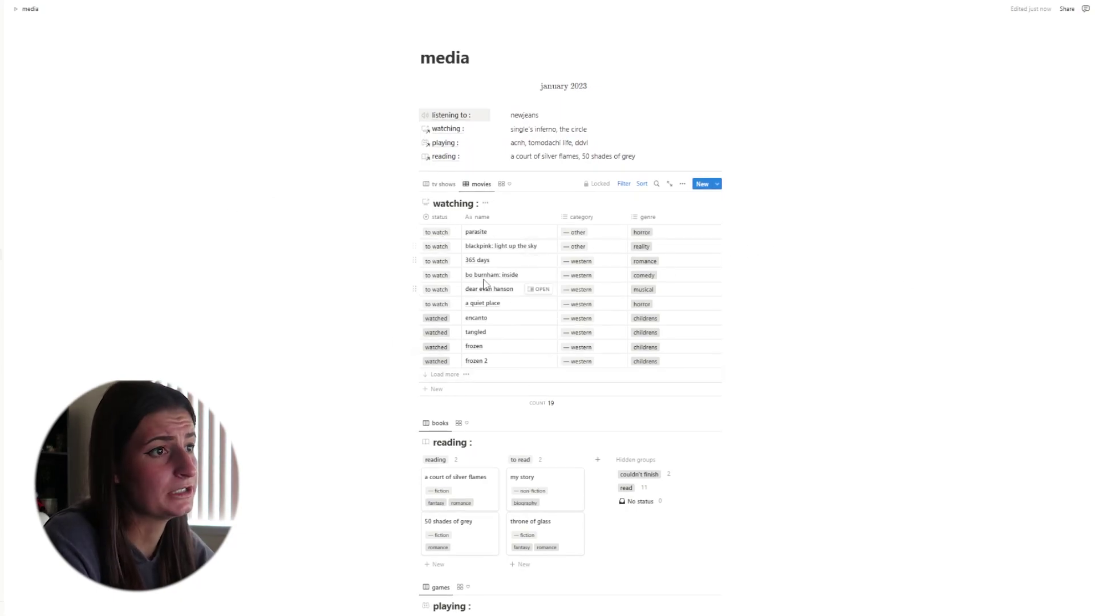
pyautogui.moveTo(384, 236); pyautogui.dragTo(525, 305)
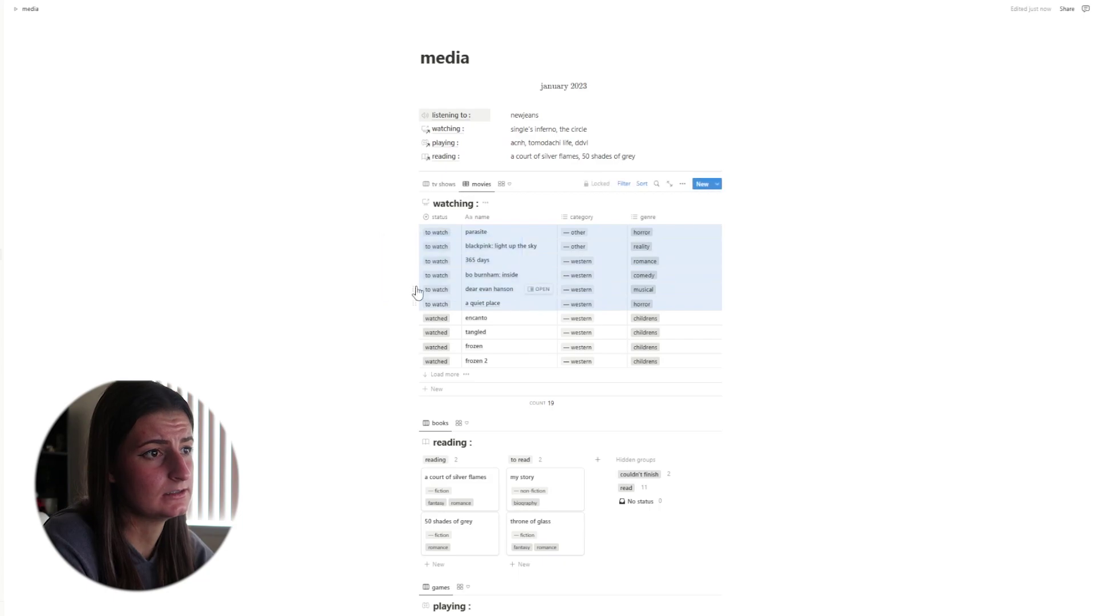
pyautogui.moveTo(382, 317); pyautogui.dragTo(613, 377)
pyautogui.click(379, 337)
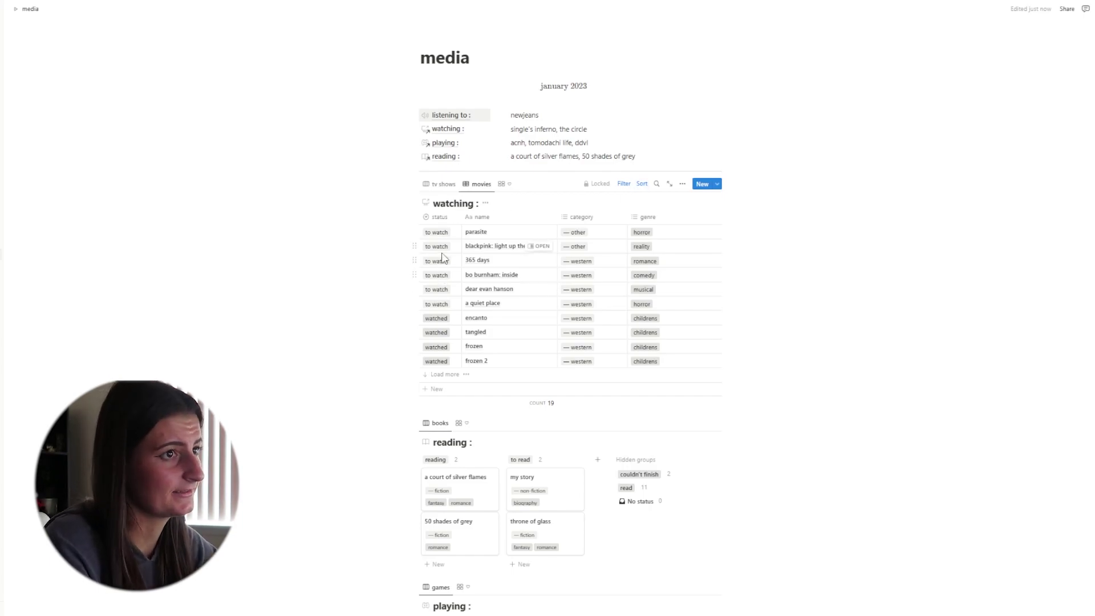
# Switch the watching database back to the tv shows view and check which filter it uses.
pyautogui.click(443, 183)
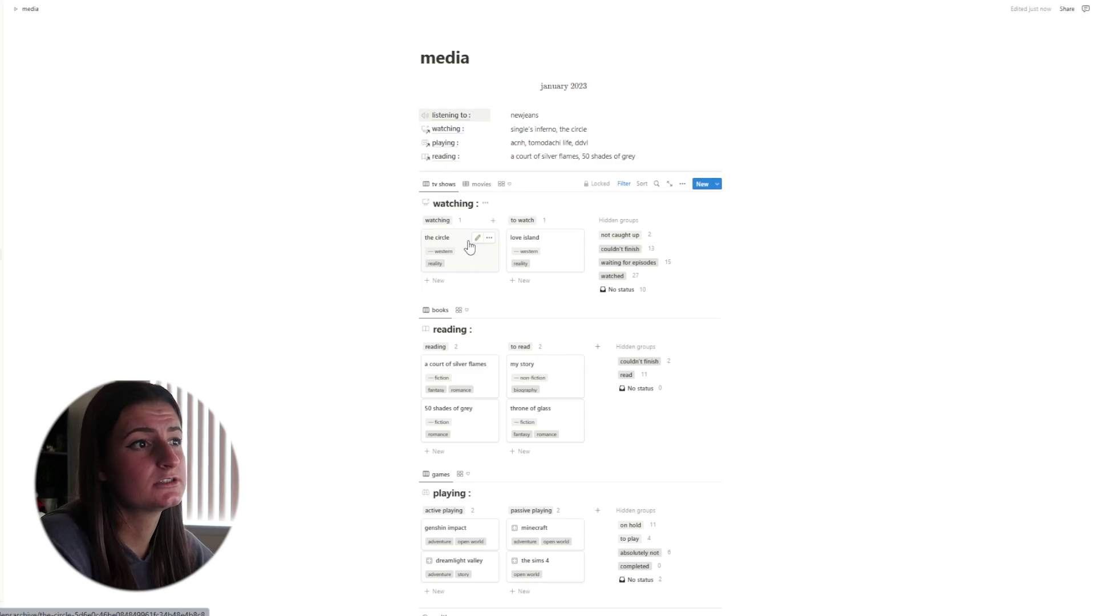
pyautogui.click(625, 184)
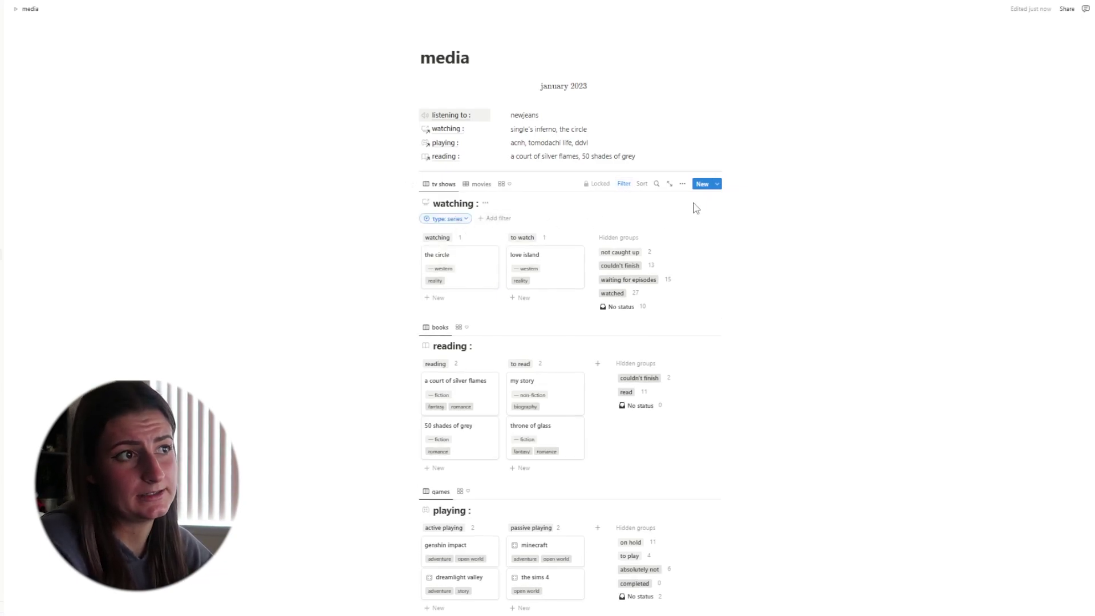
pyautogui.click(625, 184)
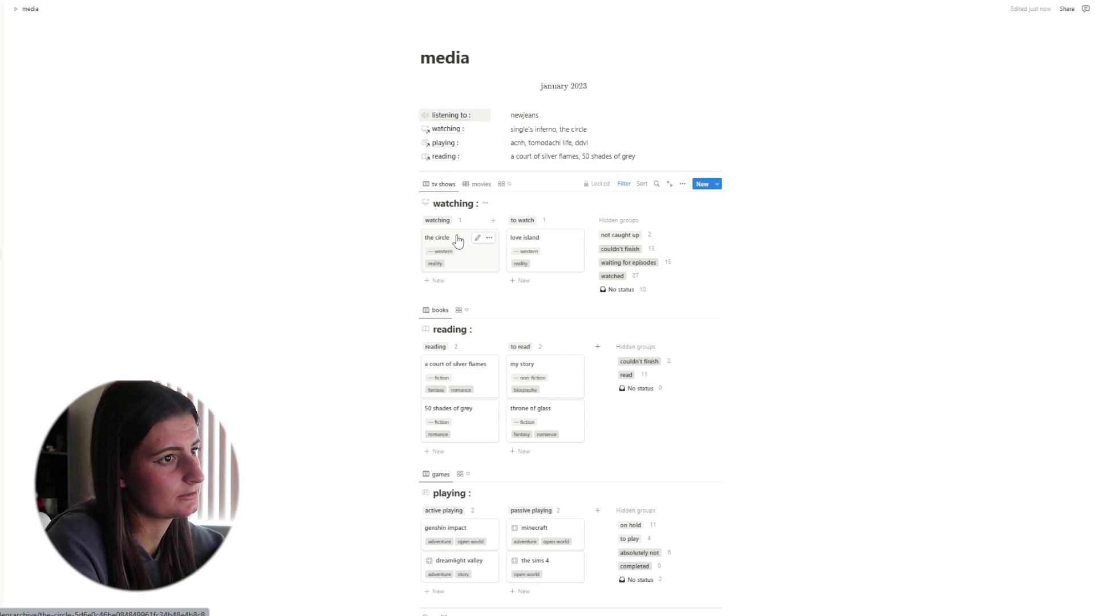
# Move the circle card from watching to the hidden waiting for episodes group and review the shows in that group.
pyautogui.moveTo(457, 239); pyautogui.dragTo(637, 276)
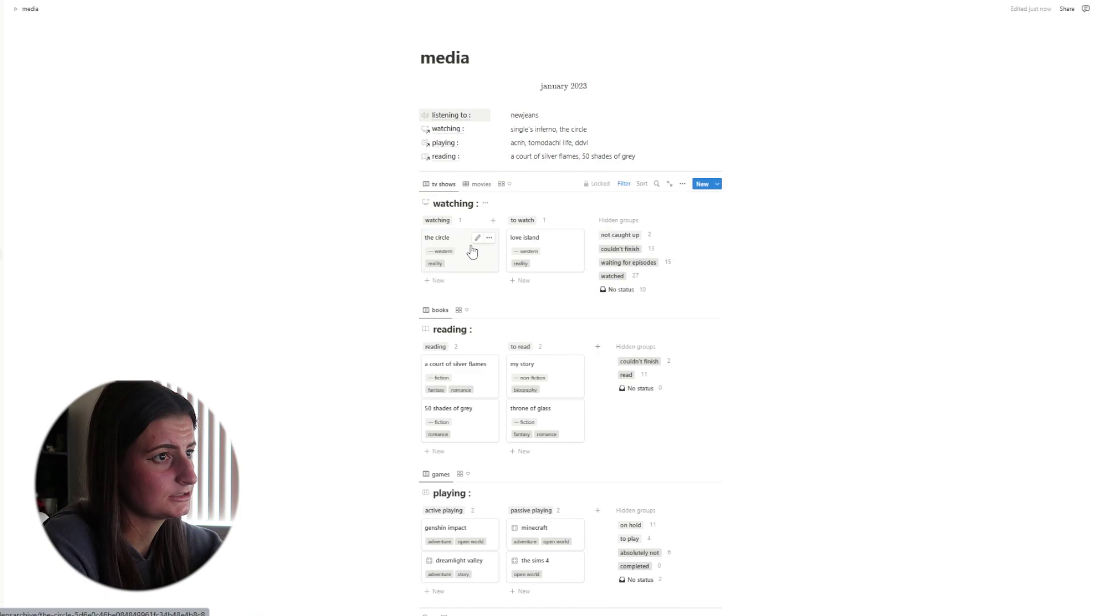
pyautogui.moveTo(476, 259); pyautogui.dragTo(671, 267)
pyautogui.click(671, 266)
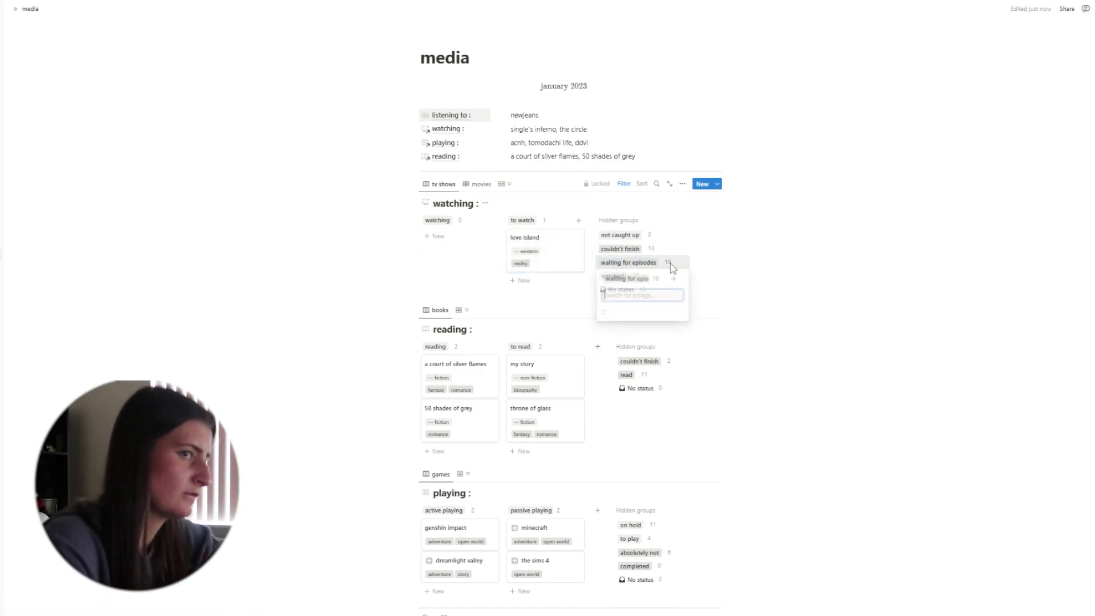
pyautogui.scroll(-5, 641, 360)
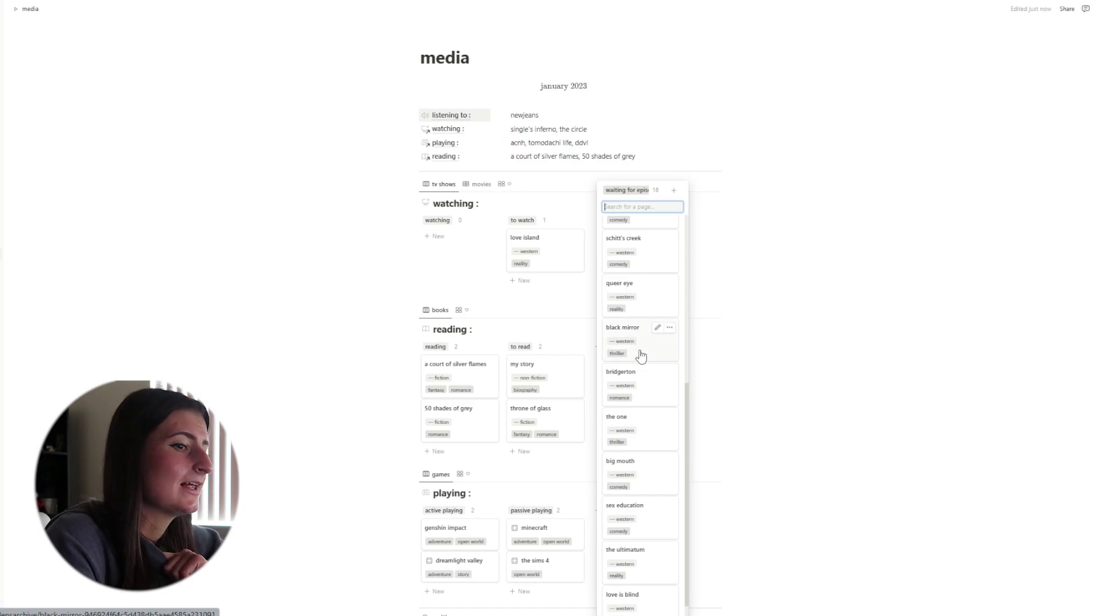
pyautogui.scroll(1, 641, 356)
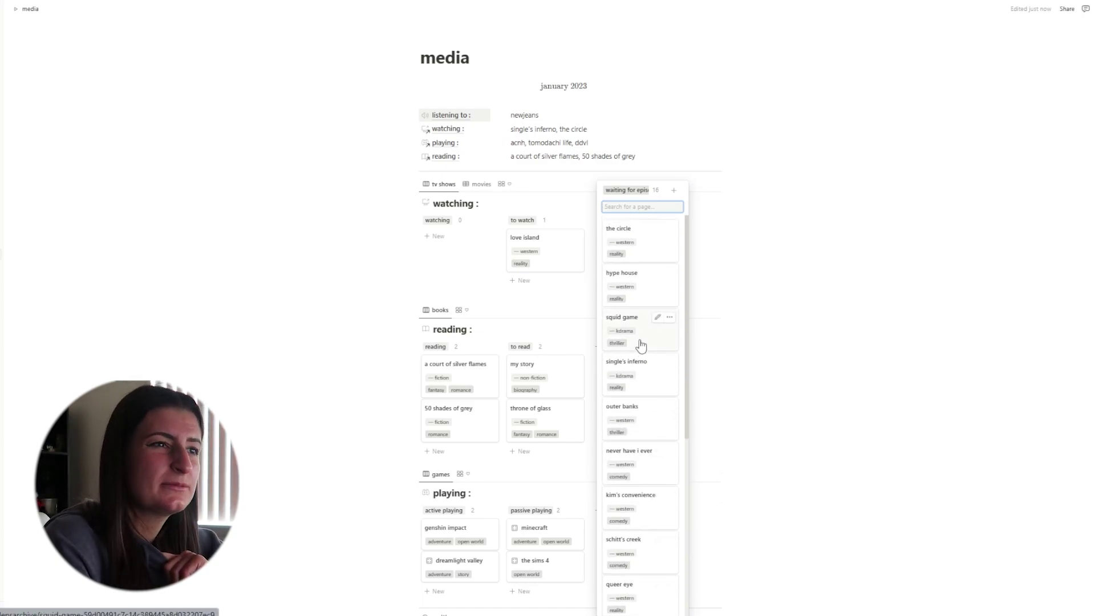
pyautogui.click(716, 252)
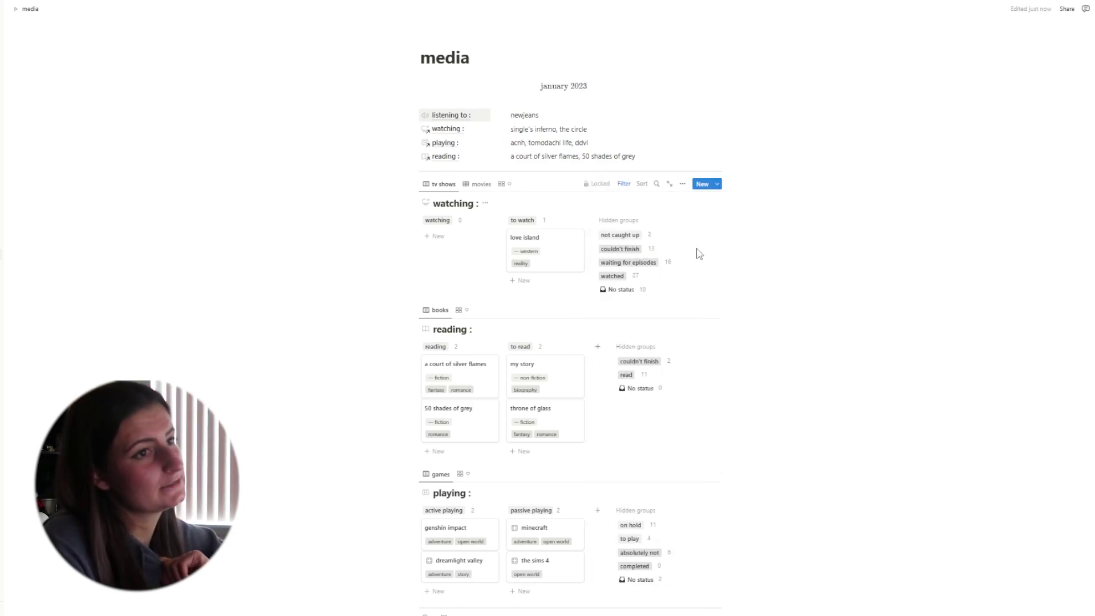
# Examine the shows listed in the hidden watched group of the tv shows board.
pyautogui.click(656, 277)
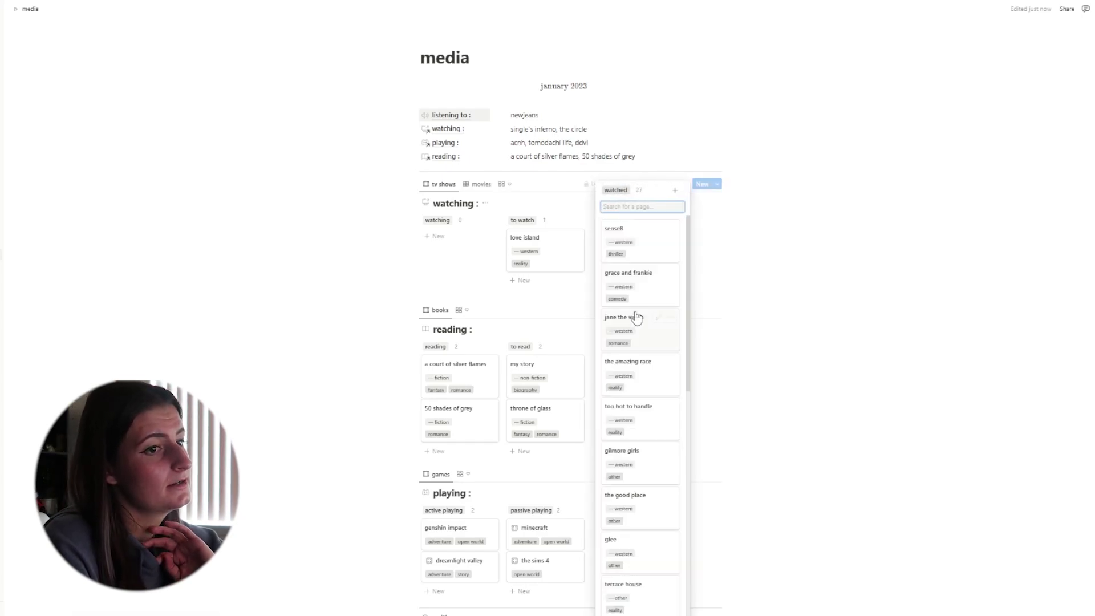
pyautogui.scroll(-6, 625, 278)
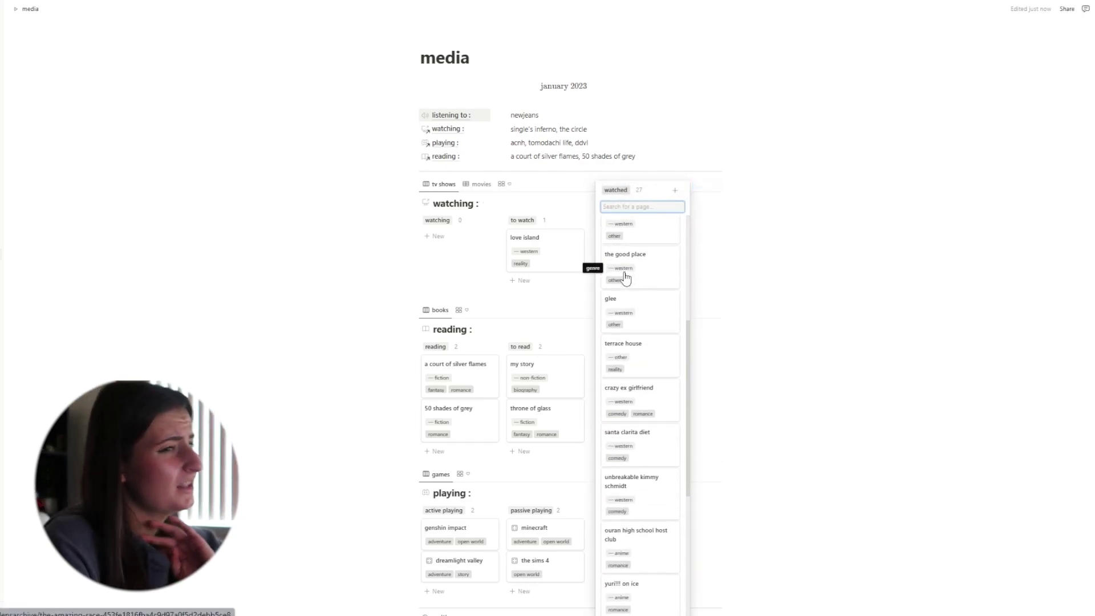
pyautogui.click(308, 264)
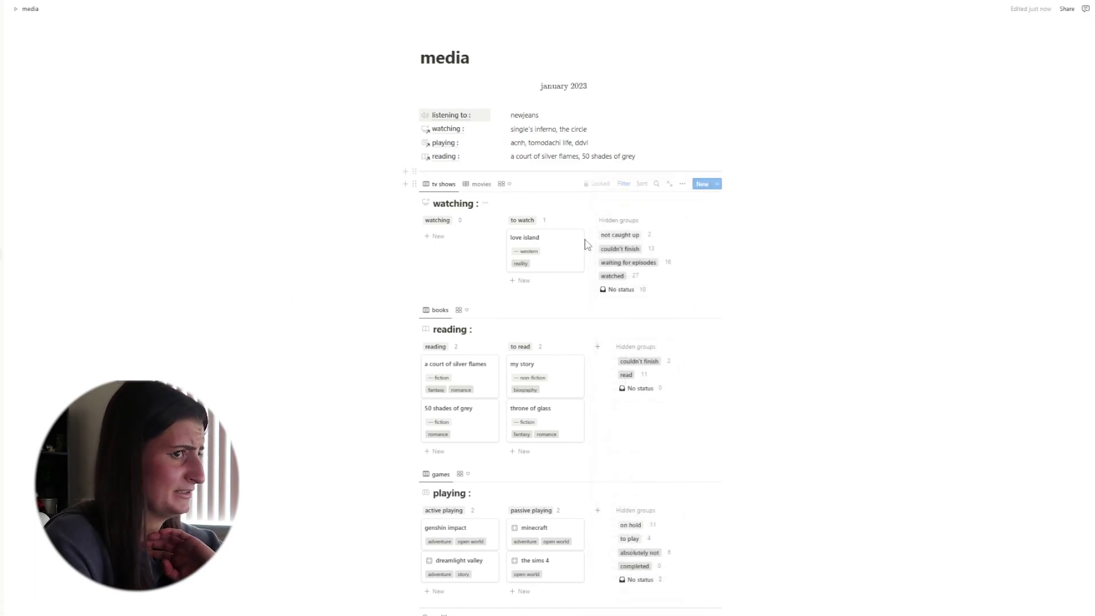
pyautogui.click(510, 187)
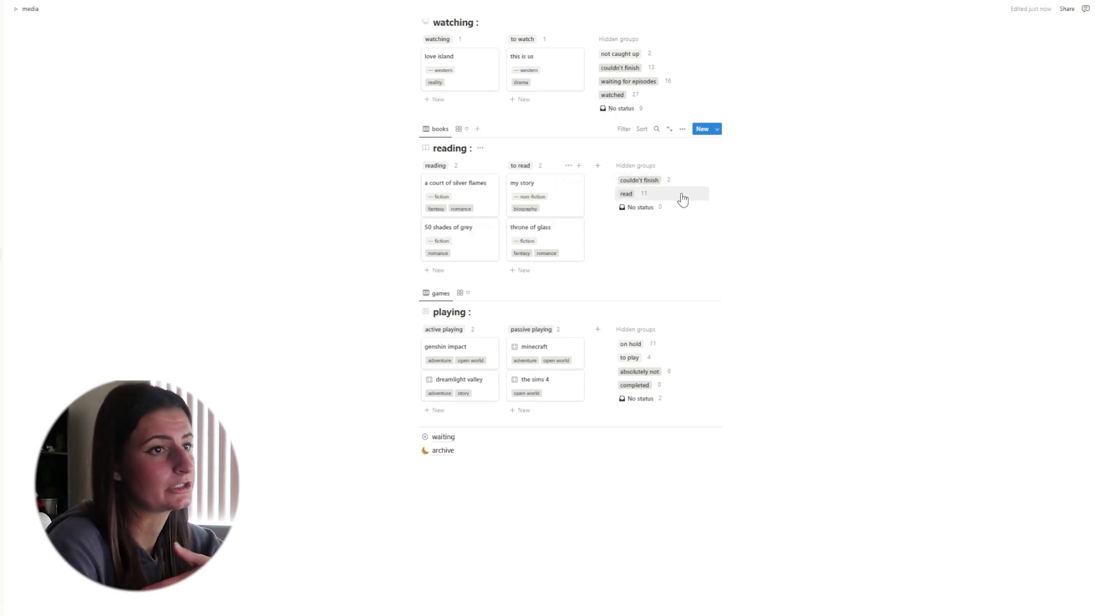
# Review the 2022 and 2021 logs in the media archive and return to the media page.
pyautogui.click(443, 450)
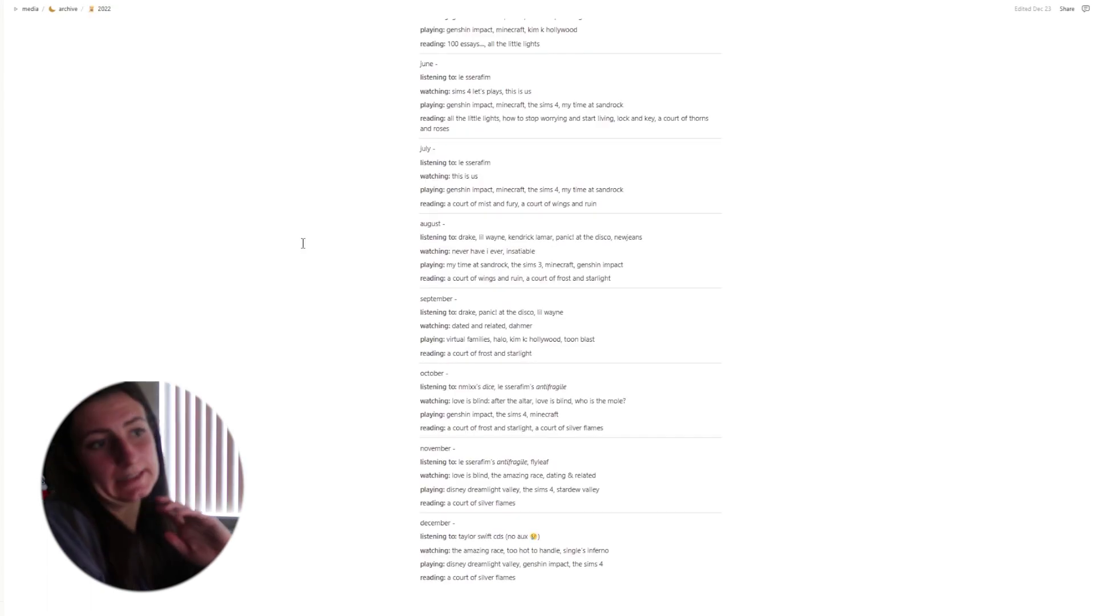
pyautogui.scroll(-3, 302, 241)
pyautogui.click(67, 9)
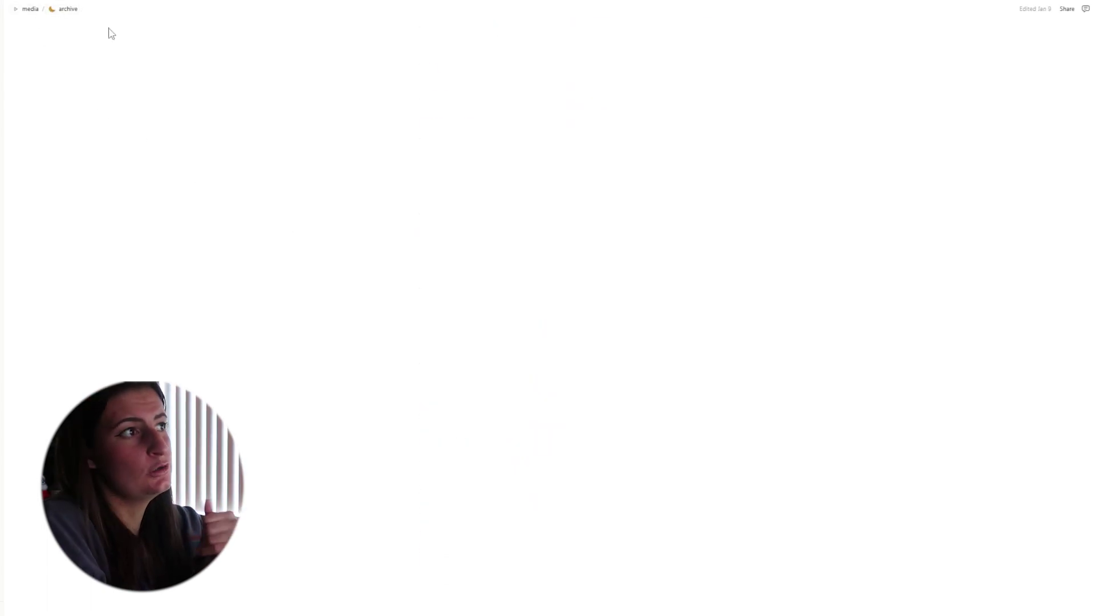
pyautogui.click(443, 142)
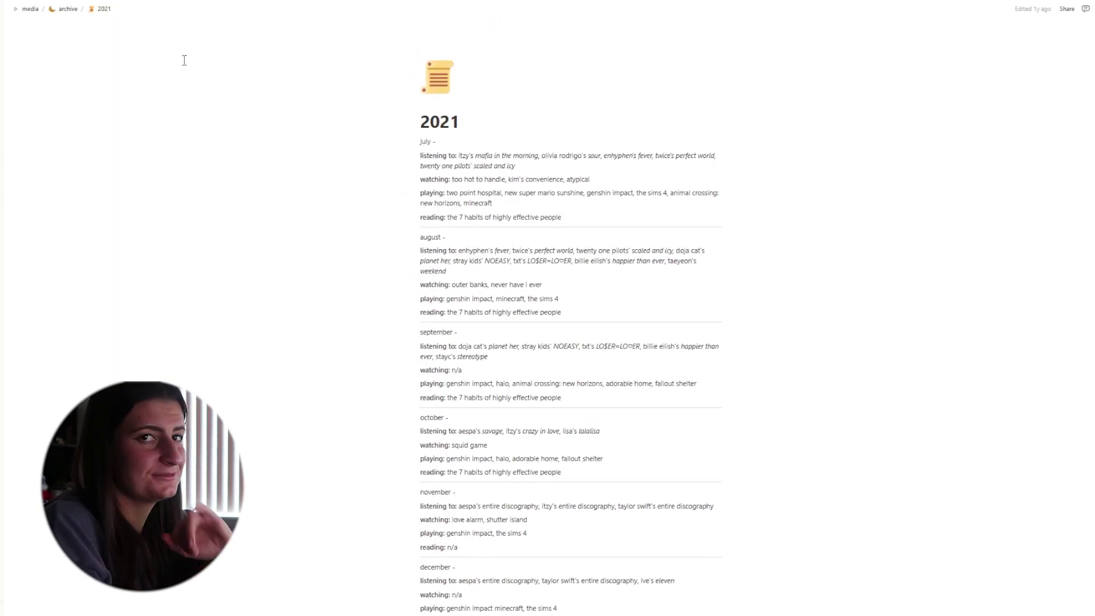
pyautogui.click(28, 9)
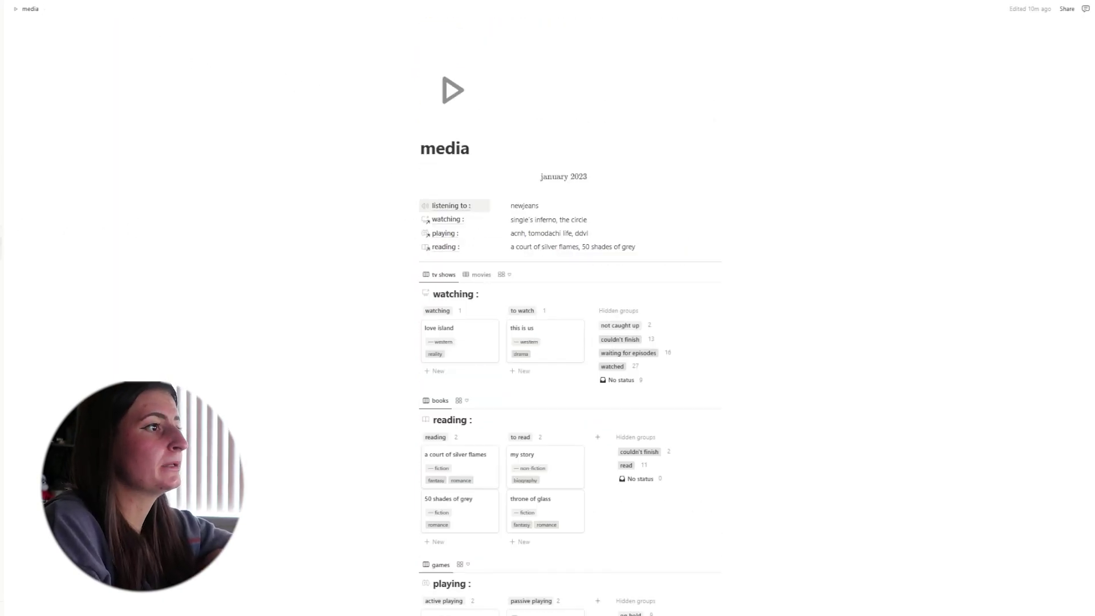
# Go to the creation page and view its posting schedule as a table.
pyautogui.click(1, 242)
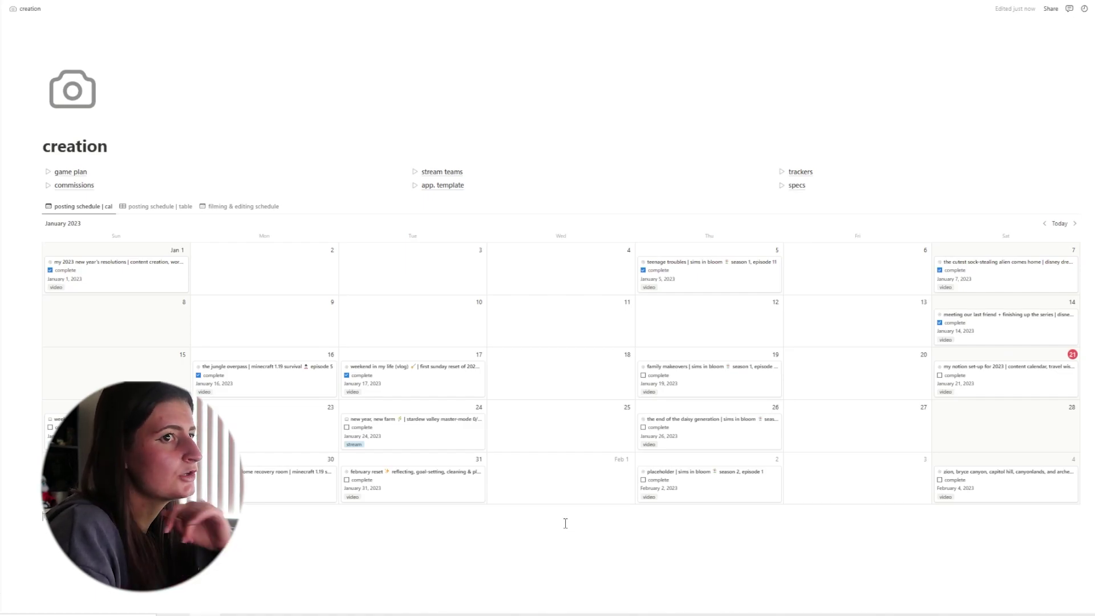
pyautogui.click(162, 209)
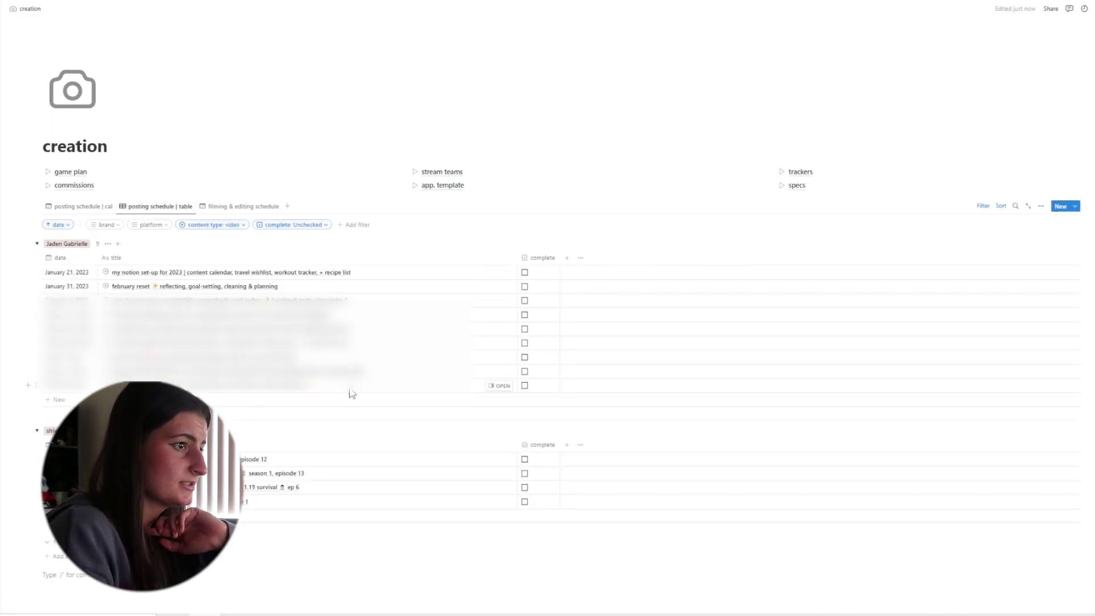
pyautogui.click(310, 541)
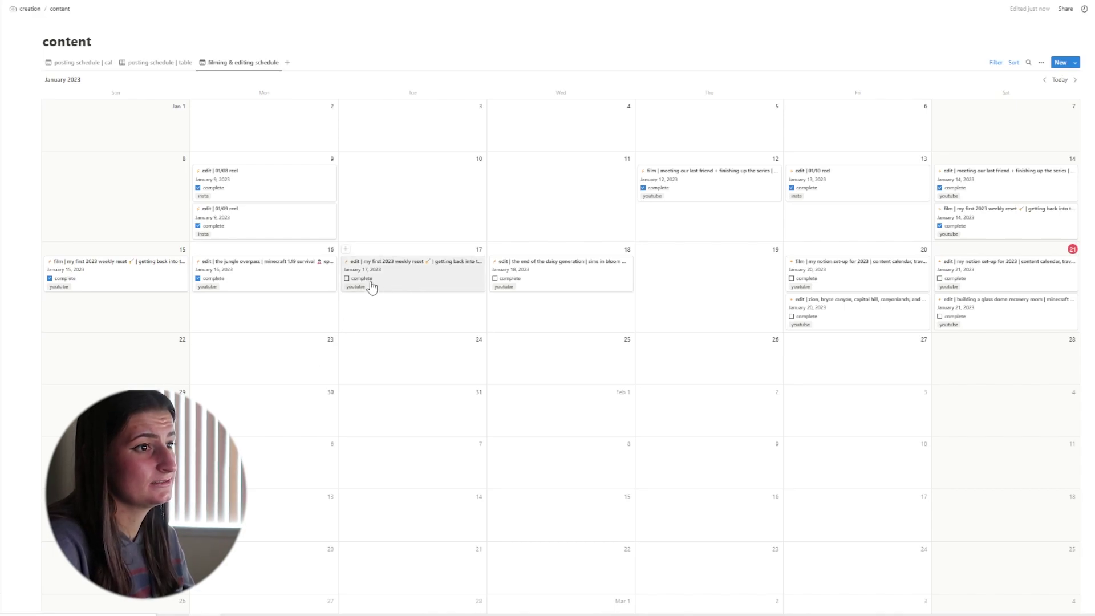
# Mark the January 17 weekly reset edit complete in the filming & editing schedule and reschedule the unfinished tasks to January 21 and 22.
pyautogui.click(347, 279)
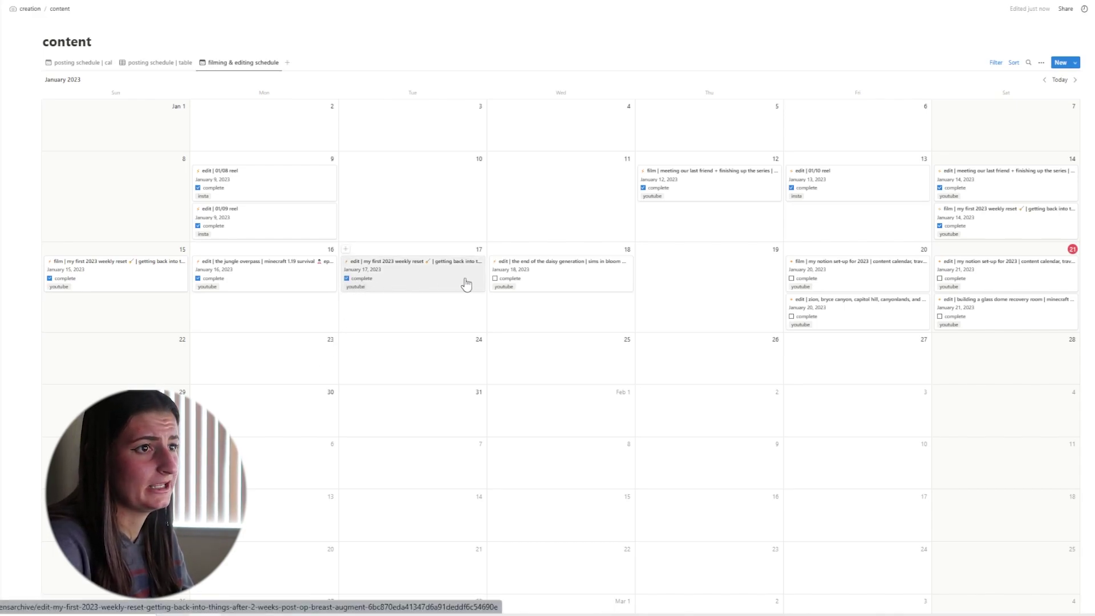
pyautogui.moveTo(553, 274); pyautogui.dragTo(947, 303)
pyautogui.moveTo(844, 282); pyautogui.dragTo(1019, 318)
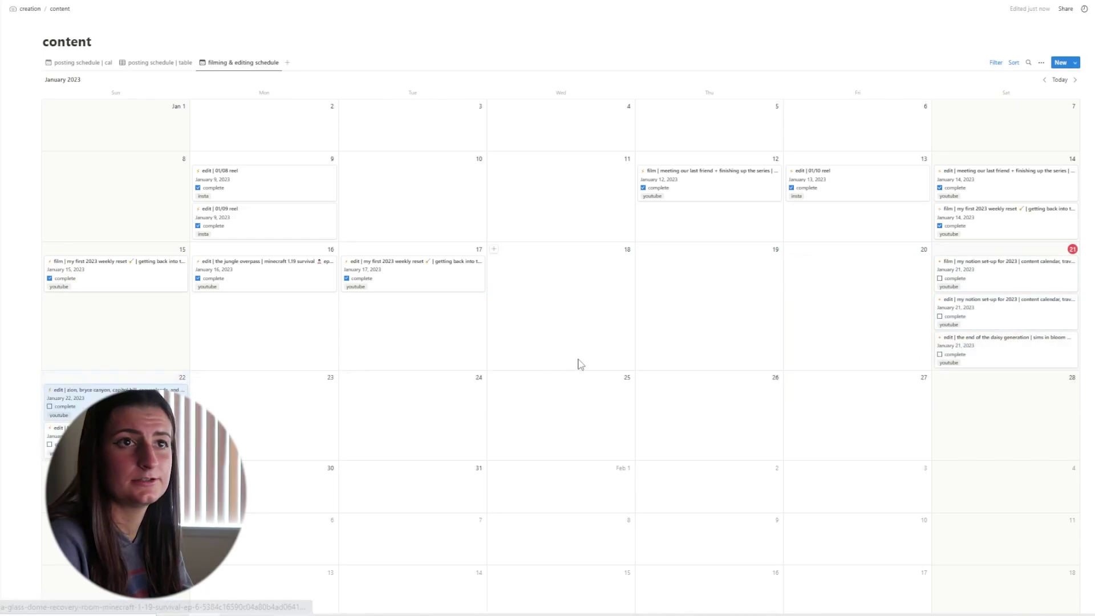
pyautogui.scroll(-2, 581, 365)
pyautogui.scroll(2, 581, 364)
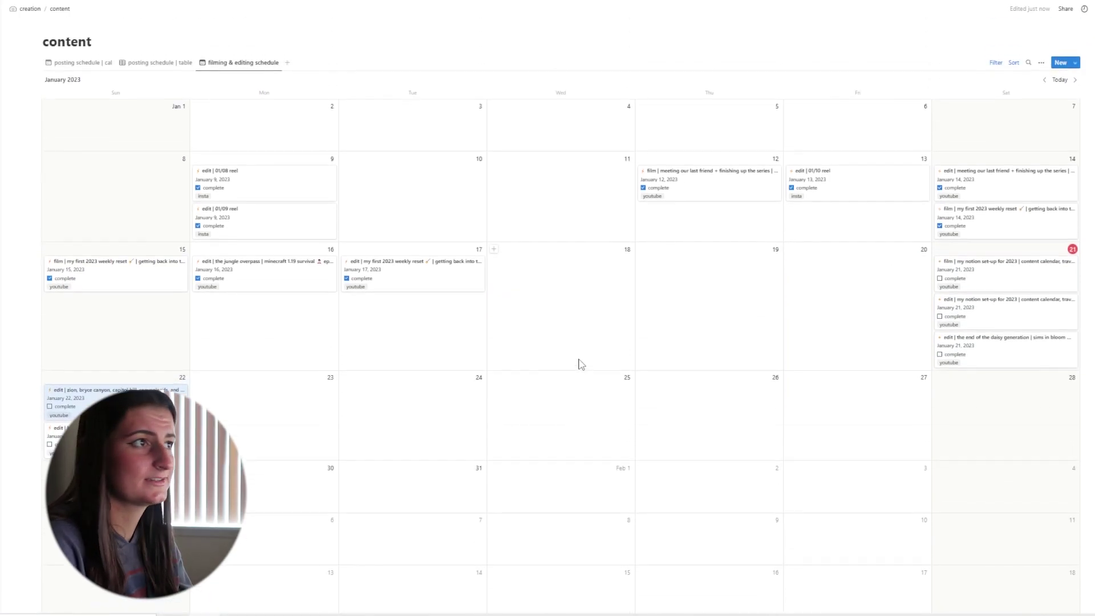
# Mark the January 21 notion set-up filming task complete and return to the creation page's posting schedule calendar.
pyautogui.click(939, 278)
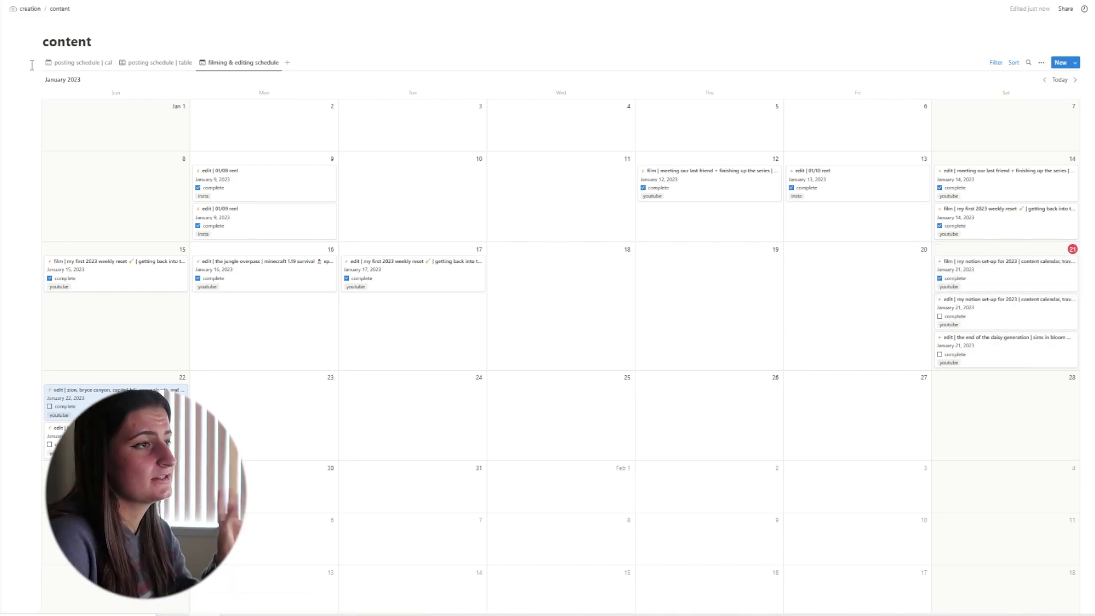
pyautogui.click(57, 63)
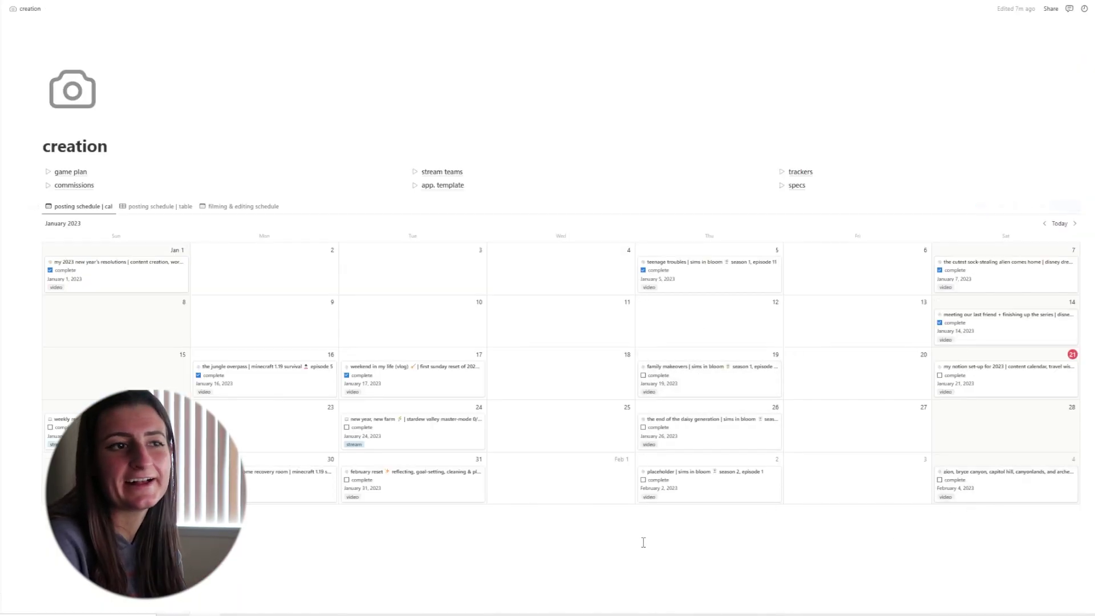
# Try moving the January 19 family makeovers video to January 21 in the posting schedule, and undo the move.
pyautogui.moveTo(716, 384); pyautogui.dragTo(1009, 416)
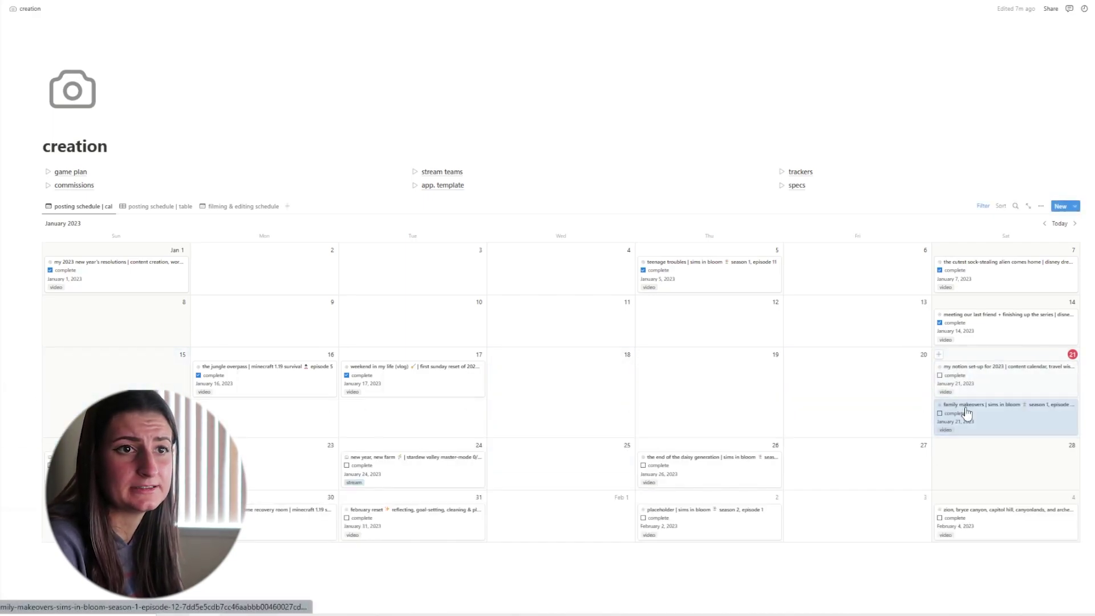
pyautogui.hotkey('ctrl', 'z')
pyautogui.scroll(1, 791, 350)
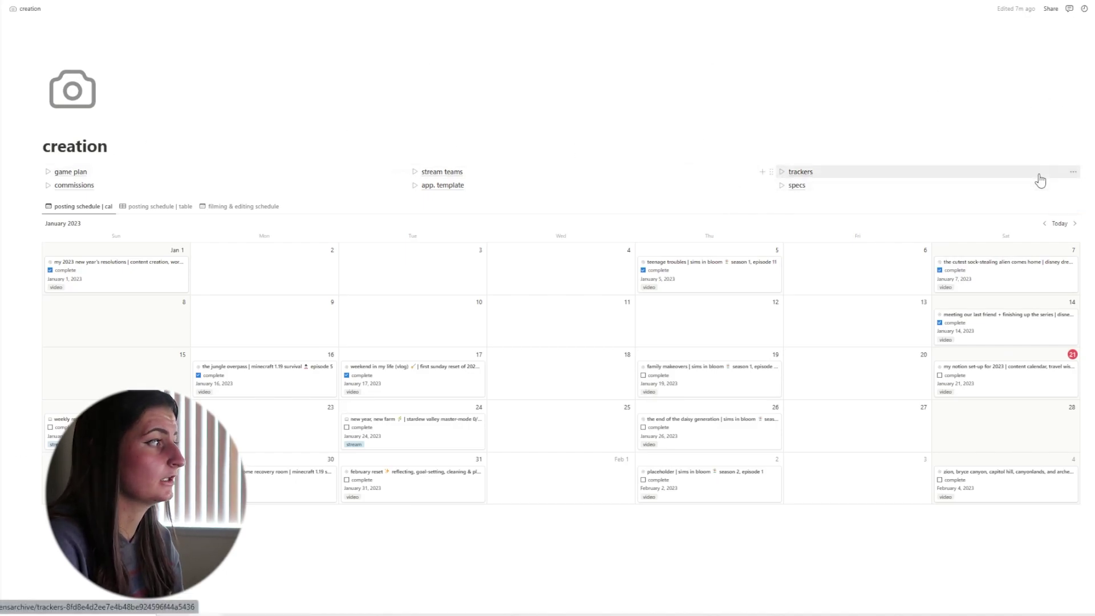
# Review the game plan page with its lifestyle channel youtube page, and look through the tables on the trackers page.
pyautogui.click(69, 171)
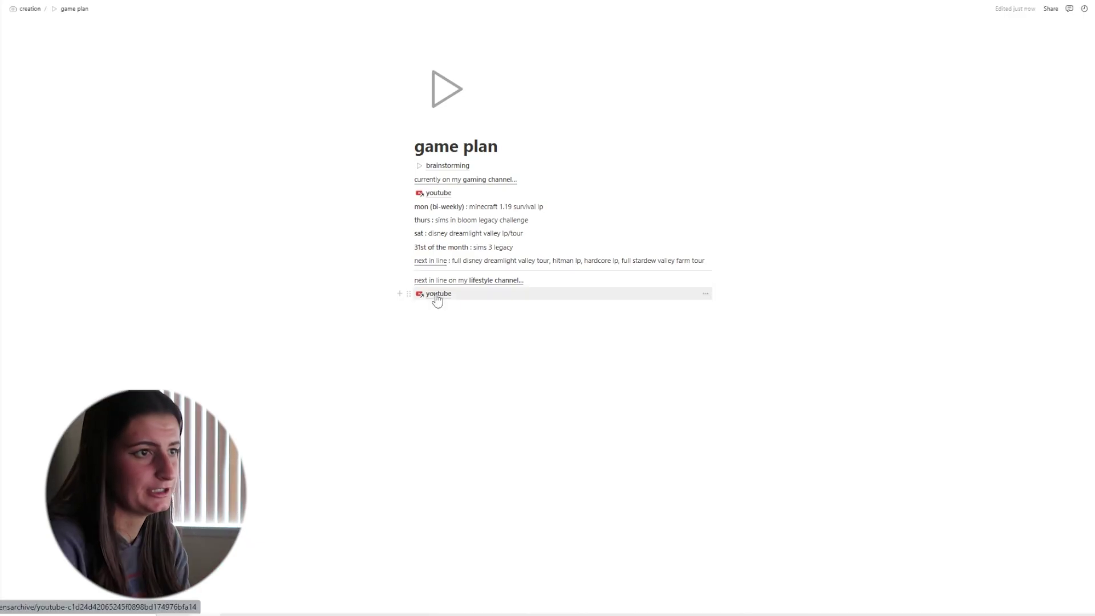
pyautogui.click(437, 295)
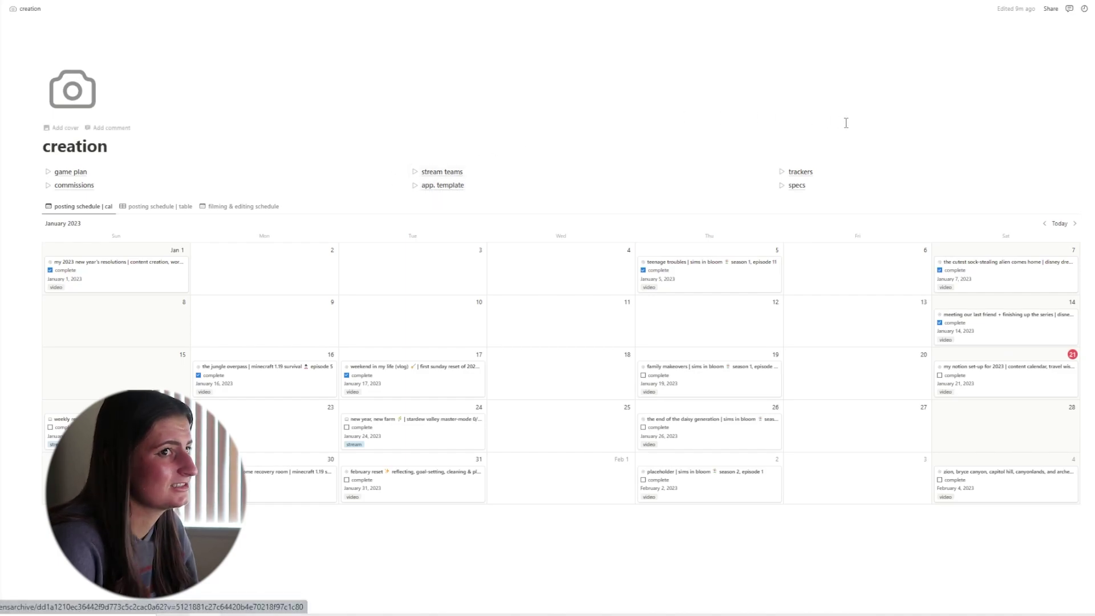
pyautogui.click(843, 171)
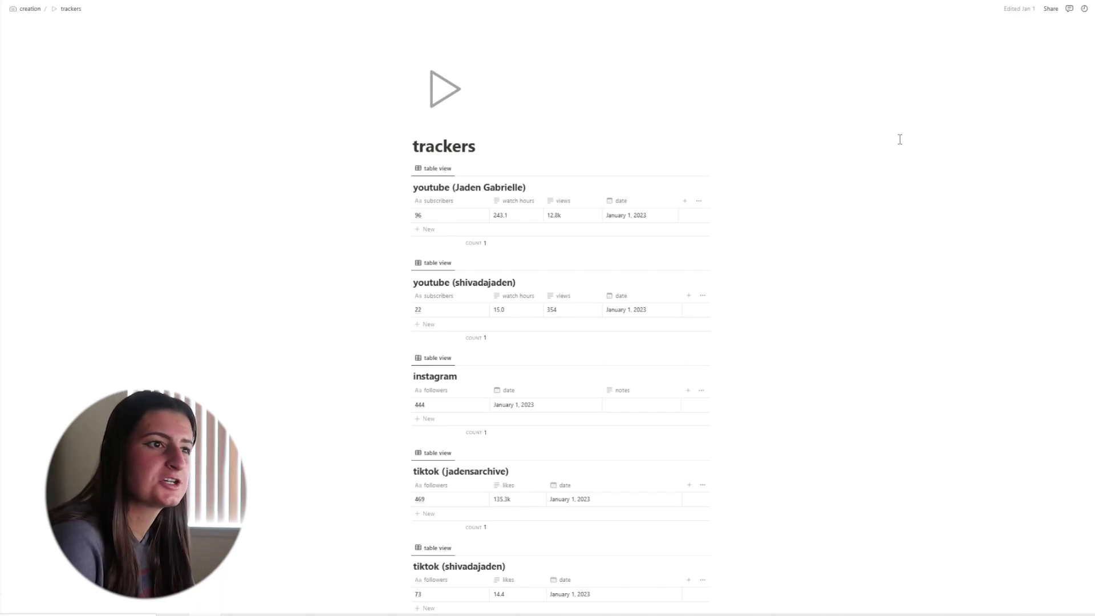
pyautogui.scroll(-3, 897, 137)
pyautogui.scroll(3, 731, 215)
pyautogui.scroll(-3, 731, 214)
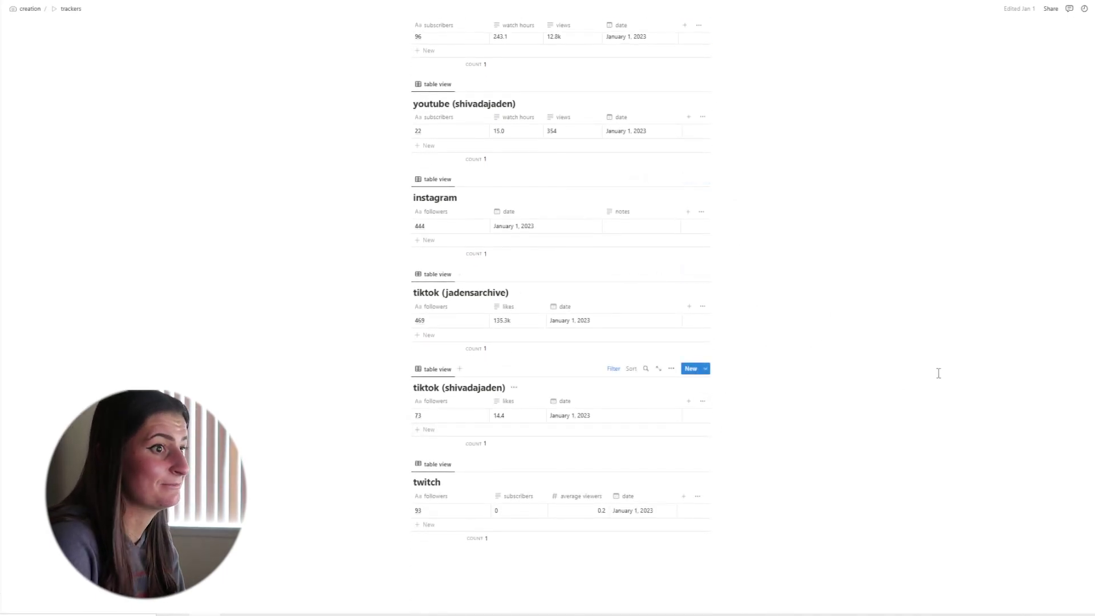
pyautogui.scroll(3, 938, 373)
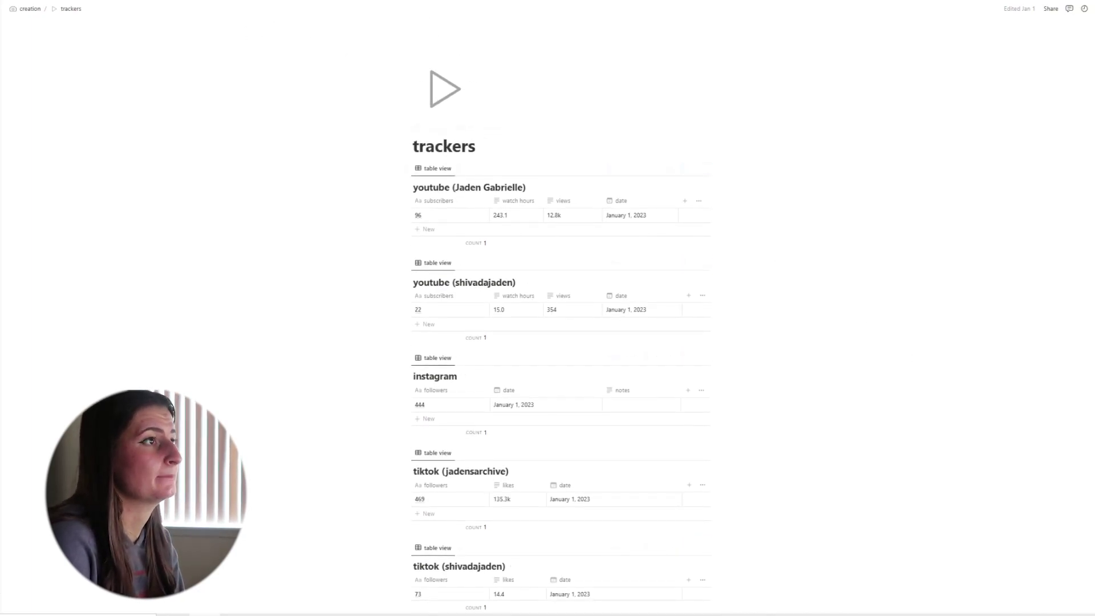
# View the specs page from the creation page and go back to the dash.
pyautogui.click(28, 9)
pyautogui.click(822, 190)
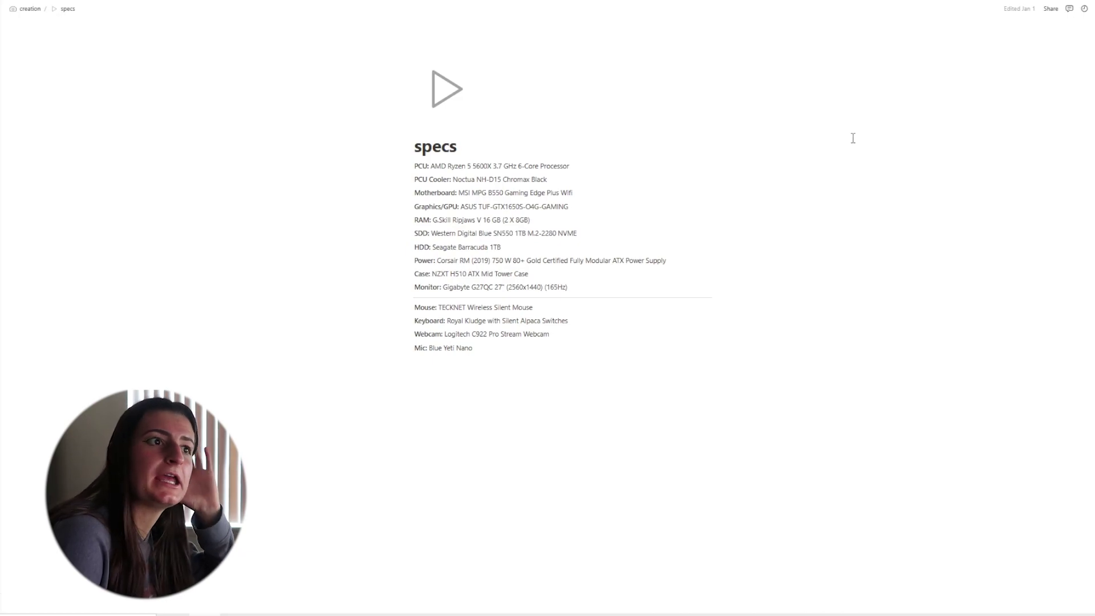
pyautogui.hotkey('alt', 'Left')
pyautogui.hotkey('alt', 'Left')
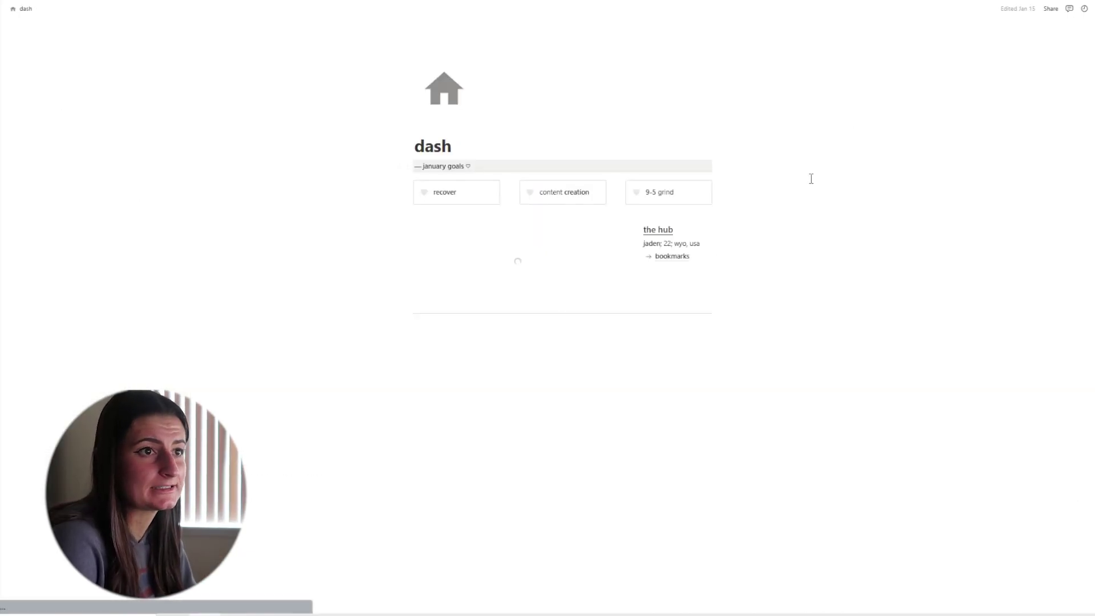
# Go to routines in the dash bookmarks and view the daily commissions and opening shift pages.
pyautogui.click(671, 255)
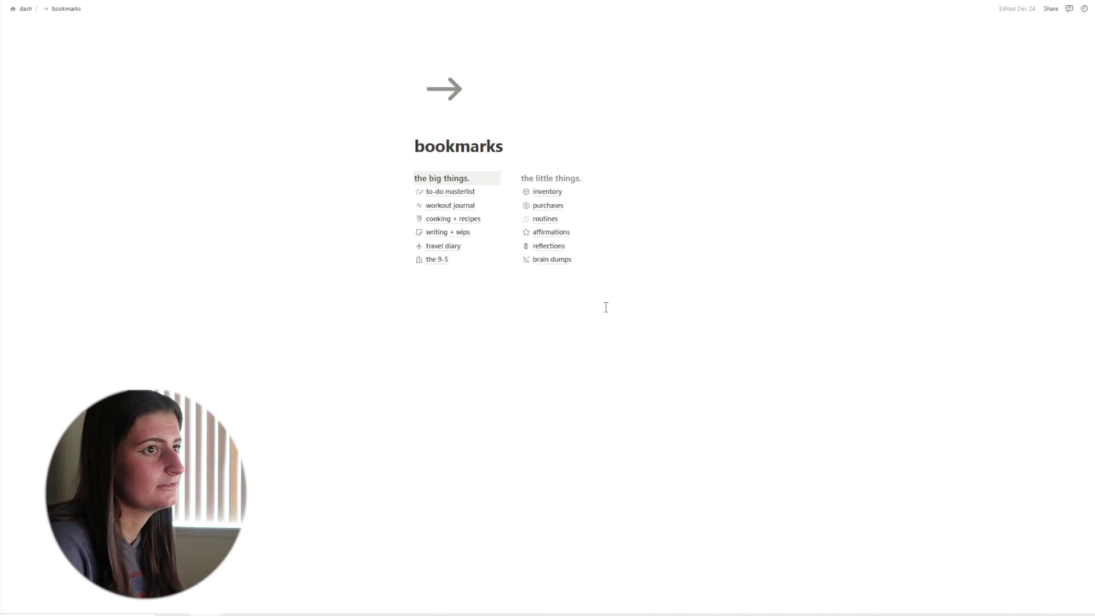
pyautogui.click(569, 217)
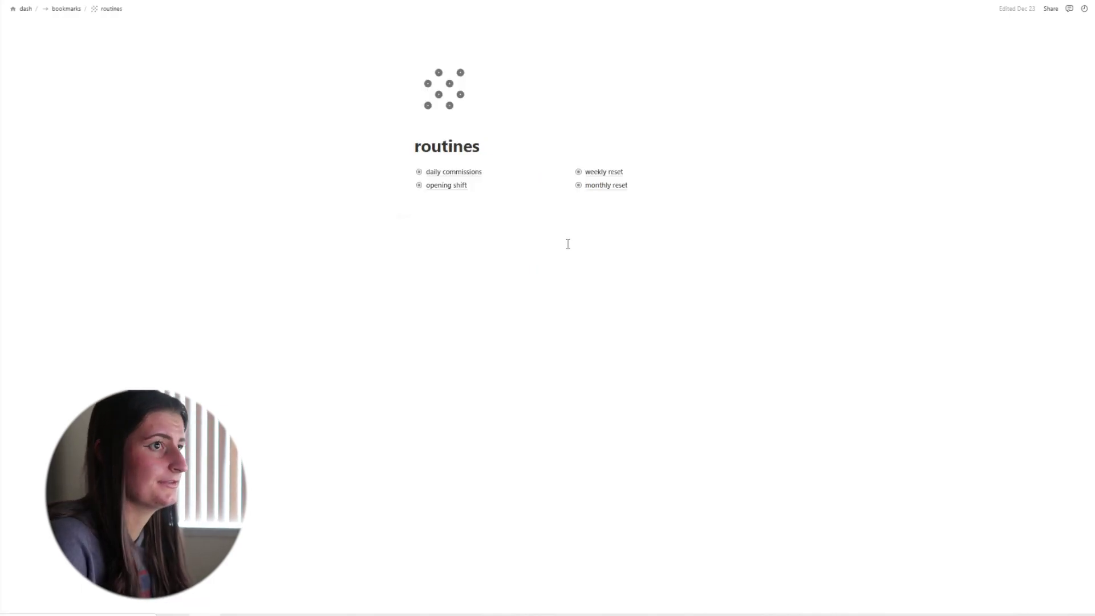
pyautogui.click(489, 173)
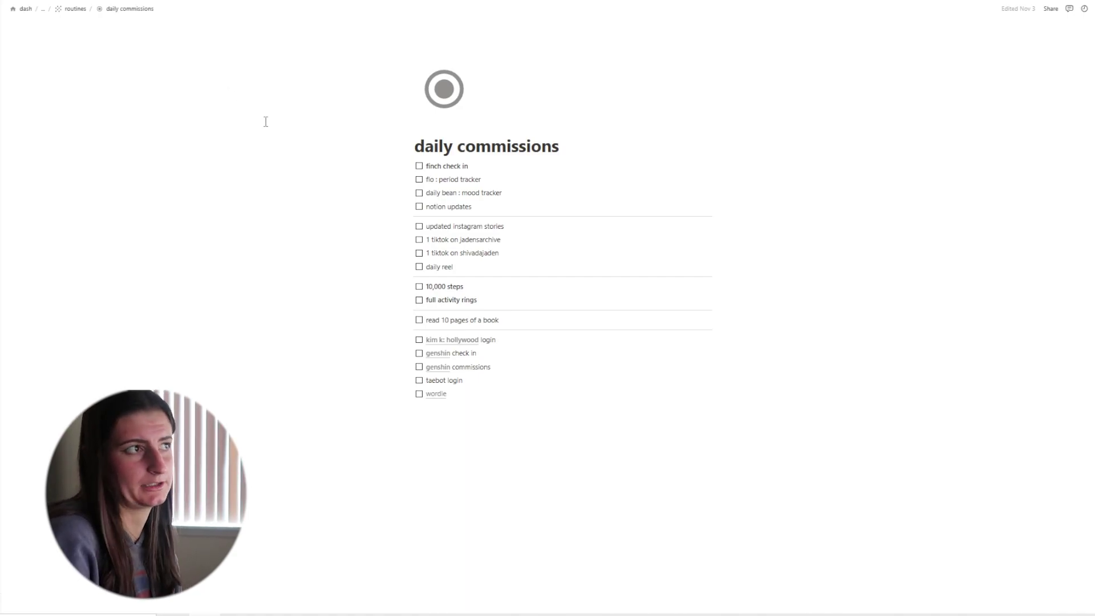
pyautogui.hotkey('alt', 'Left')
pyautogui.click(459, 187)
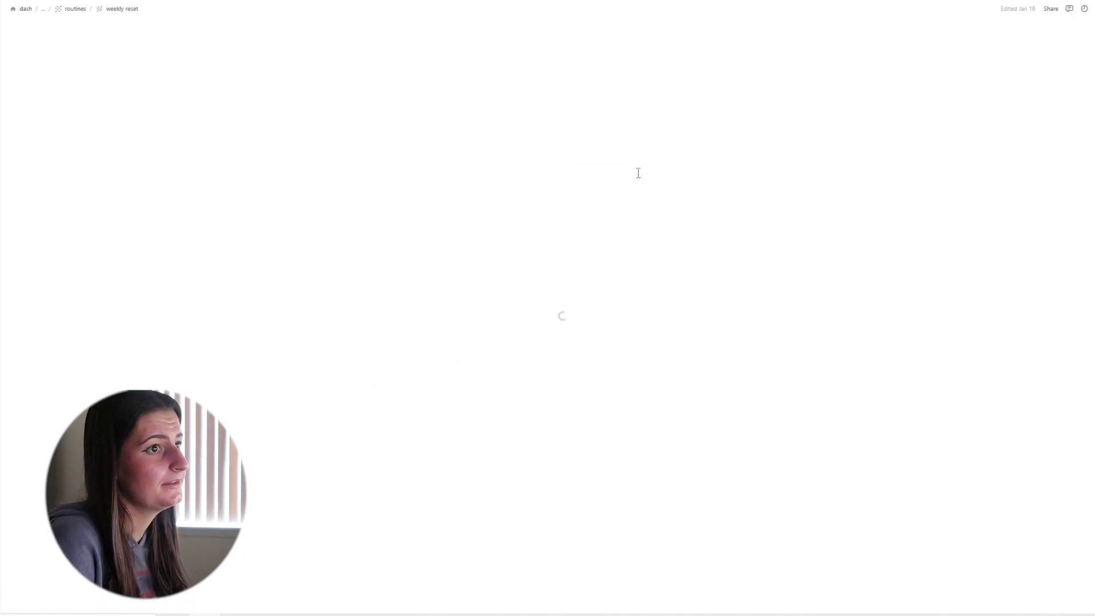
# Review the weekly reset and monthly reset checklists in routines, including the monthly reset's latest date line.
pyautogui.scroll(-4, 637, 175)
pyautogui.scroll(4, 637, 176)
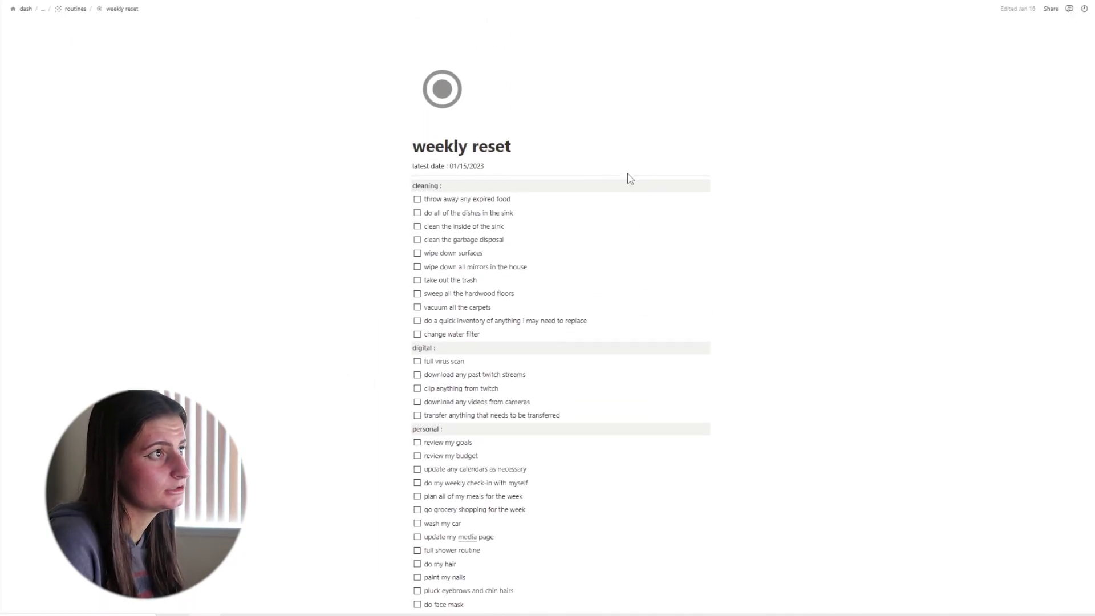
pyautogui.click(78, 11)
pyautogui.click(655, 187)
pyautogui.scroll(-5, 657, 186)
pyautogui.scroll(5, 659, 186)
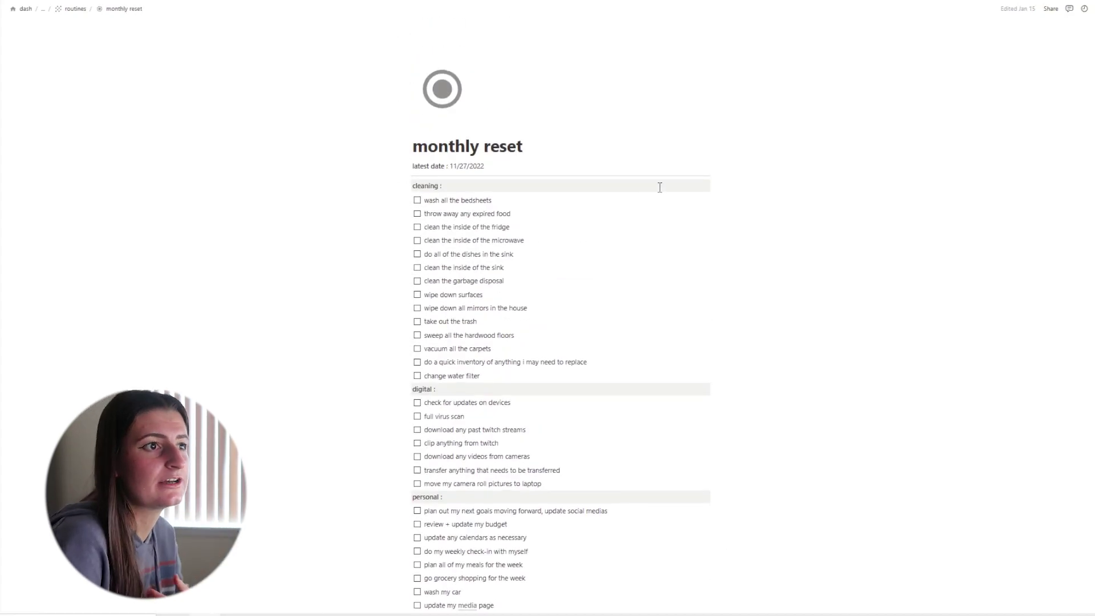
pyautogui.moveTo(453, 166); pyautogui.dragTo(487, 166)
pyautogui.click(460, 166)
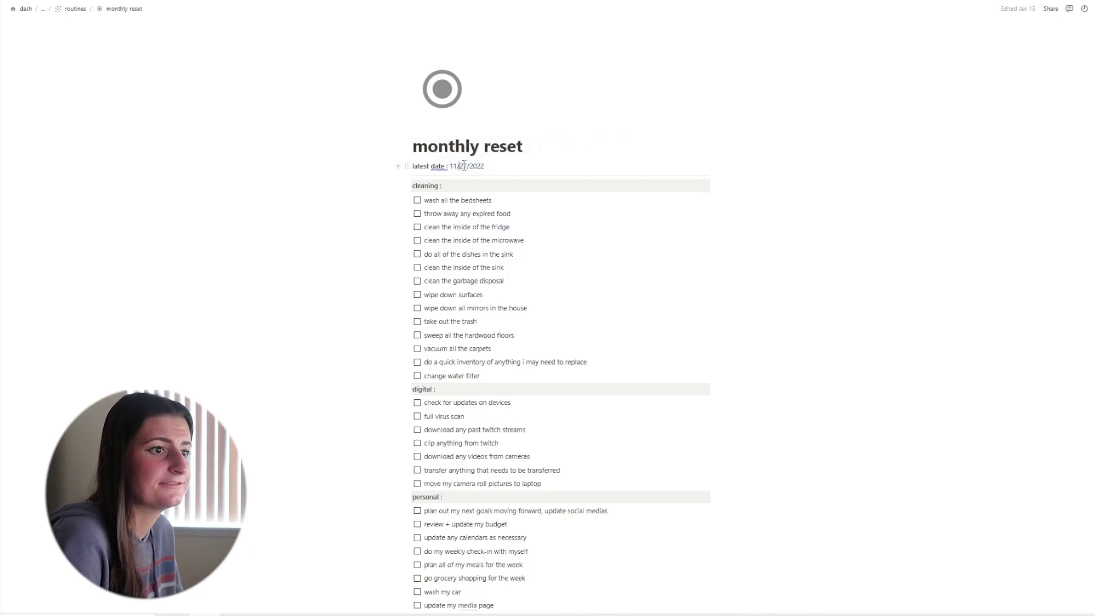
pyautogui.scroll(-5, 471, 399)
pyautogui.scroll(5, 471, 442)
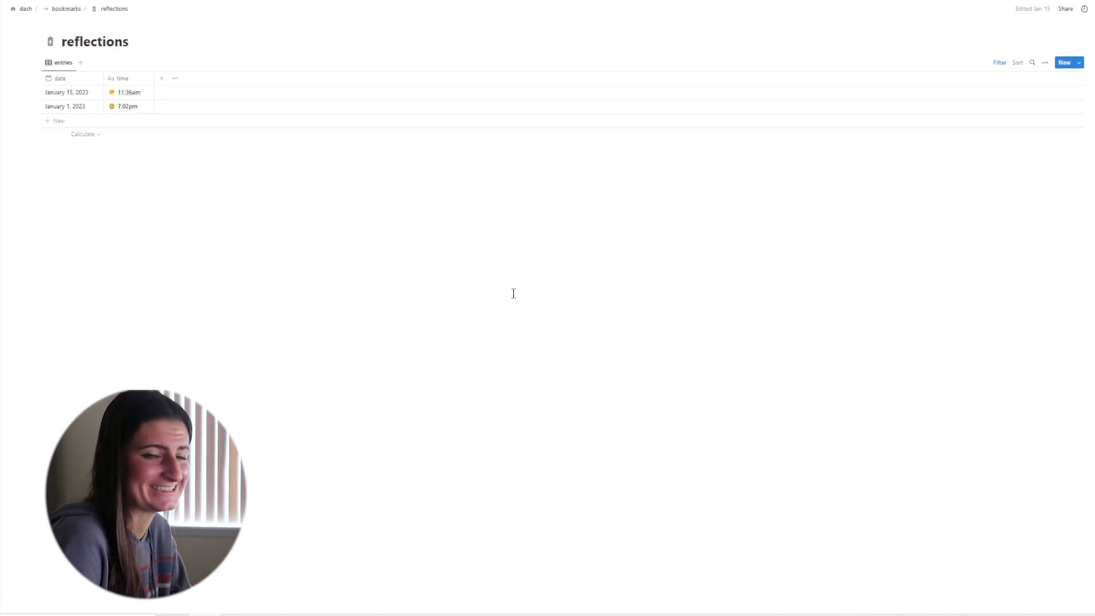
# Open the 30 minute reflection template in the reflections database to view its prompts, and close it.
pyautogui.click(1079, 62)
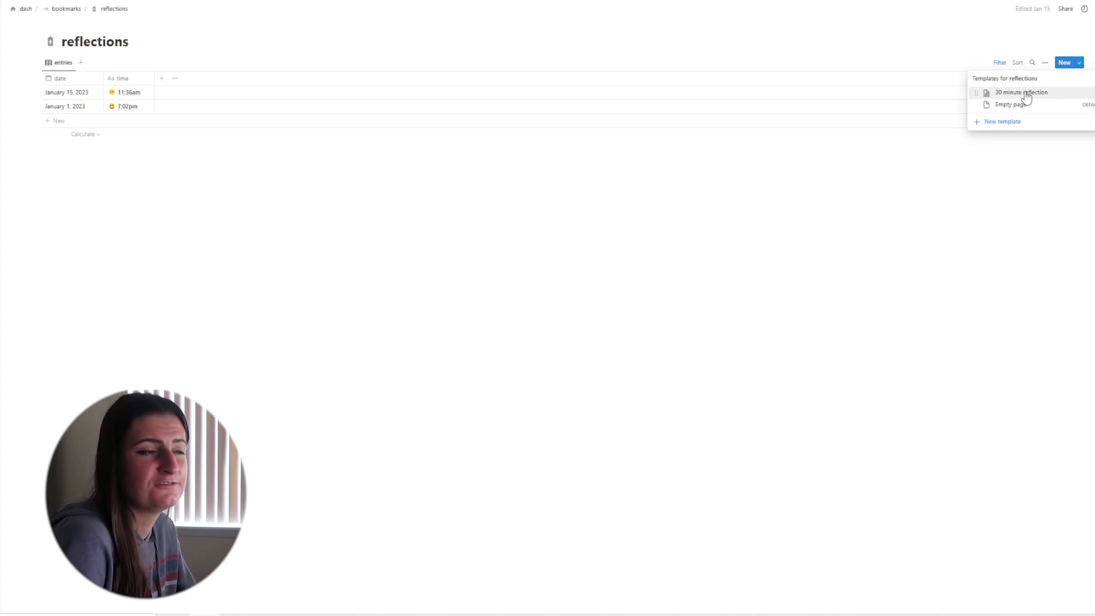
pyautogui.click(1025, 93)
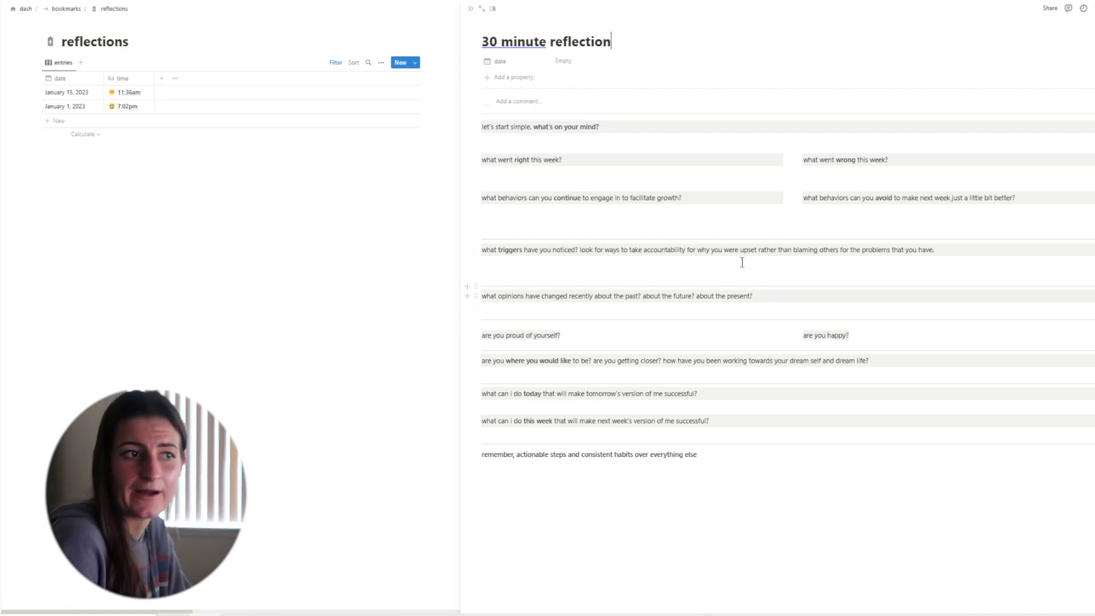
pyautogui.click(354, 235)
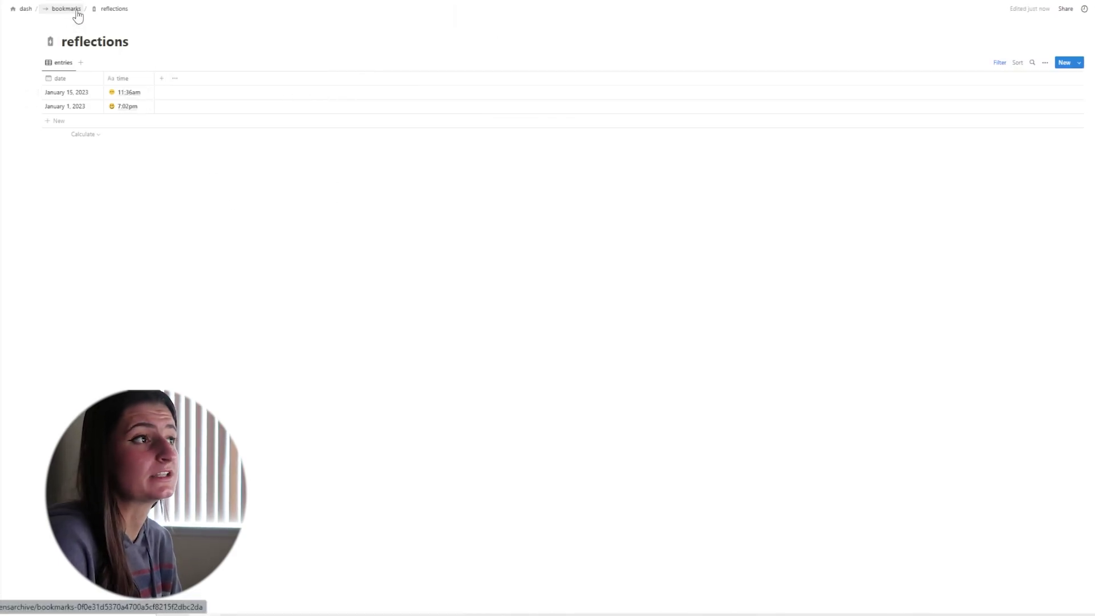
# View the brain dumps page and its subpage one, and return to bookmarks.
pyautogui.click(76, 12)
pyautogui.click(556, 259)
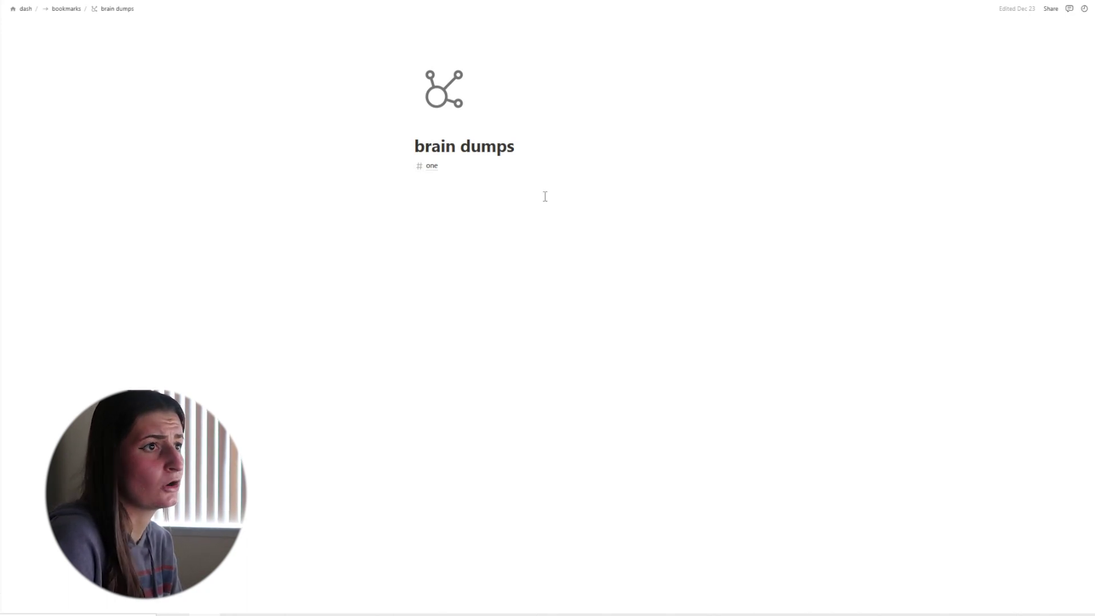
pyautogui.click(460, 161)
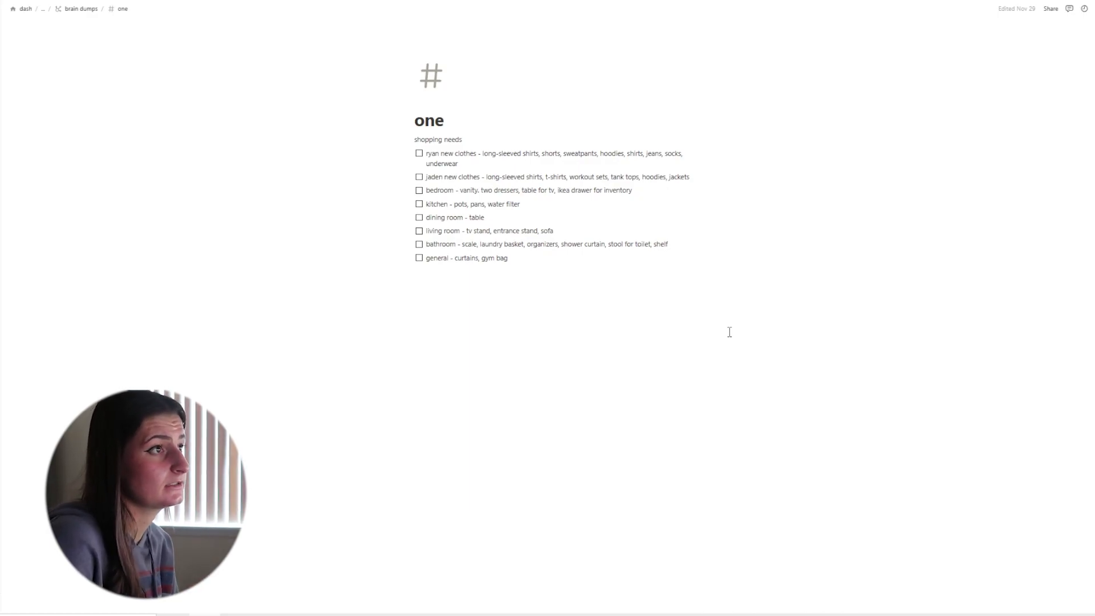
pyautogui.click(88, 8)
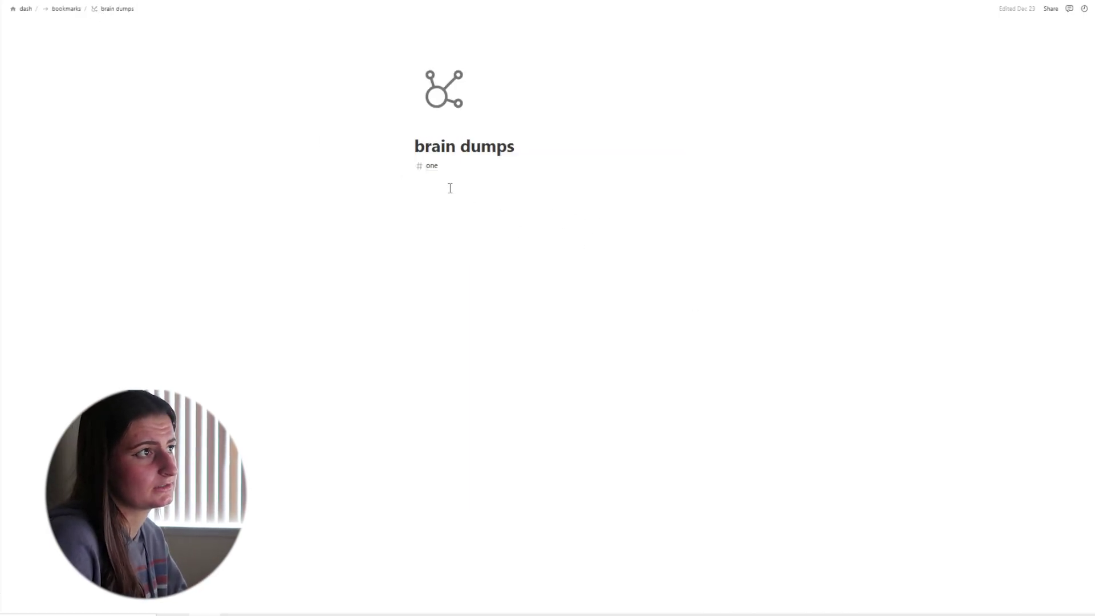
pyautogui.click(66, 9)
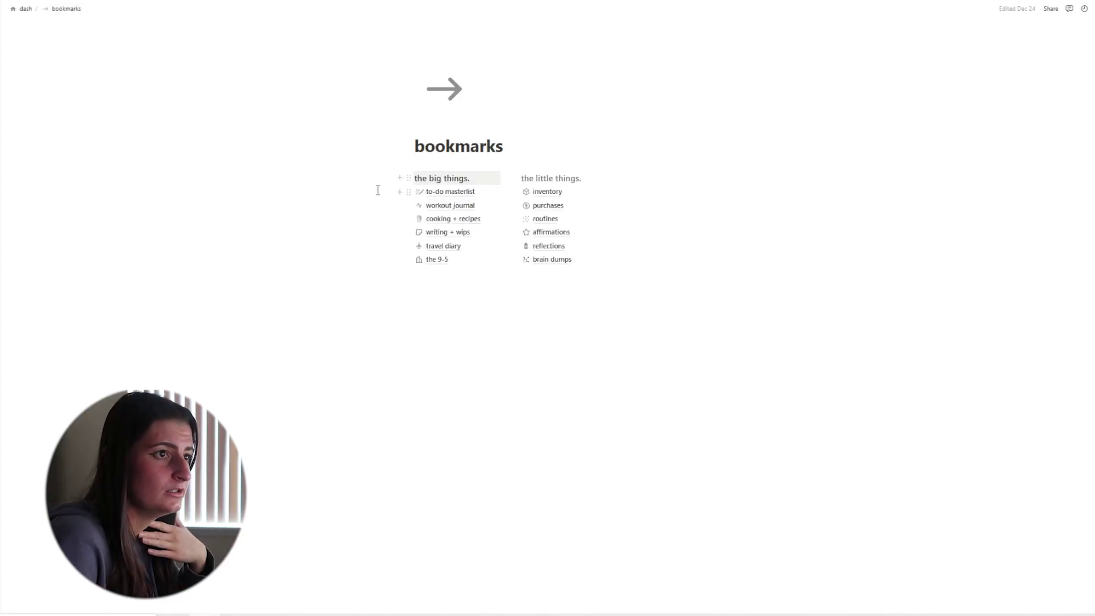
# Go to the workout journal in bookmarks and show February 2023 in its calendar.
pyautogui.click(459, 208)
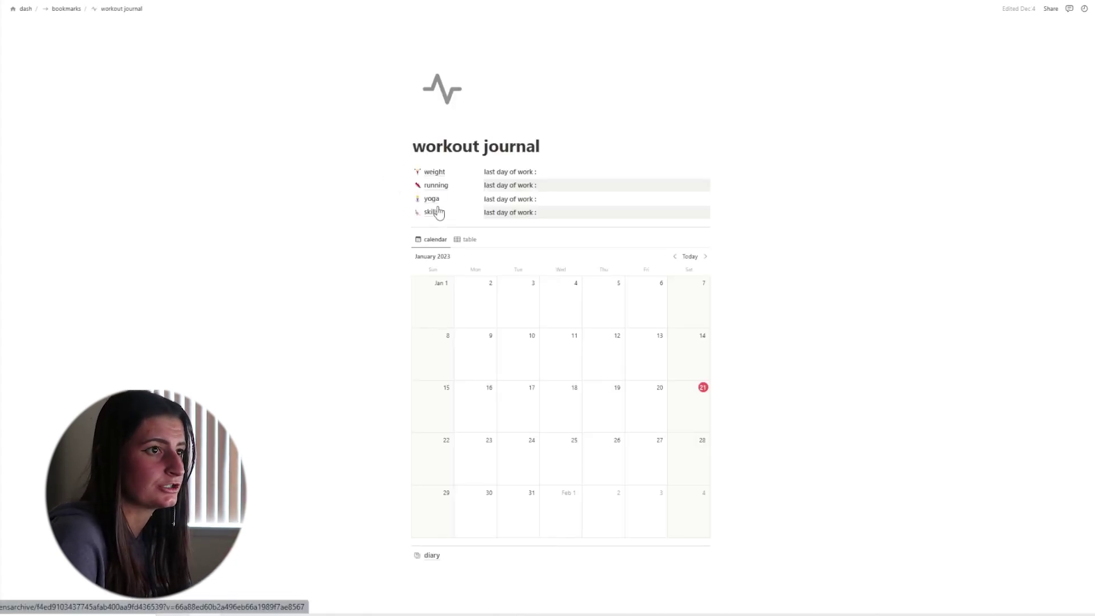
pyautogui.click(705, 257)
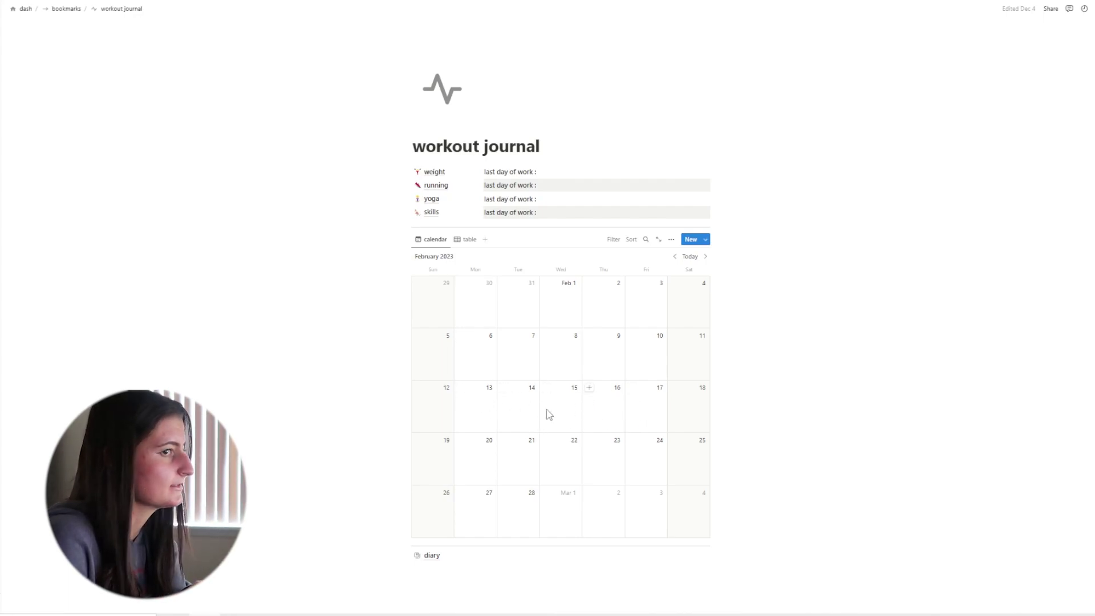
# Try entering 01/22/2023 as the last day of work for weight in the workout journal, and clear the date.
pyautogui.click(604, 169)
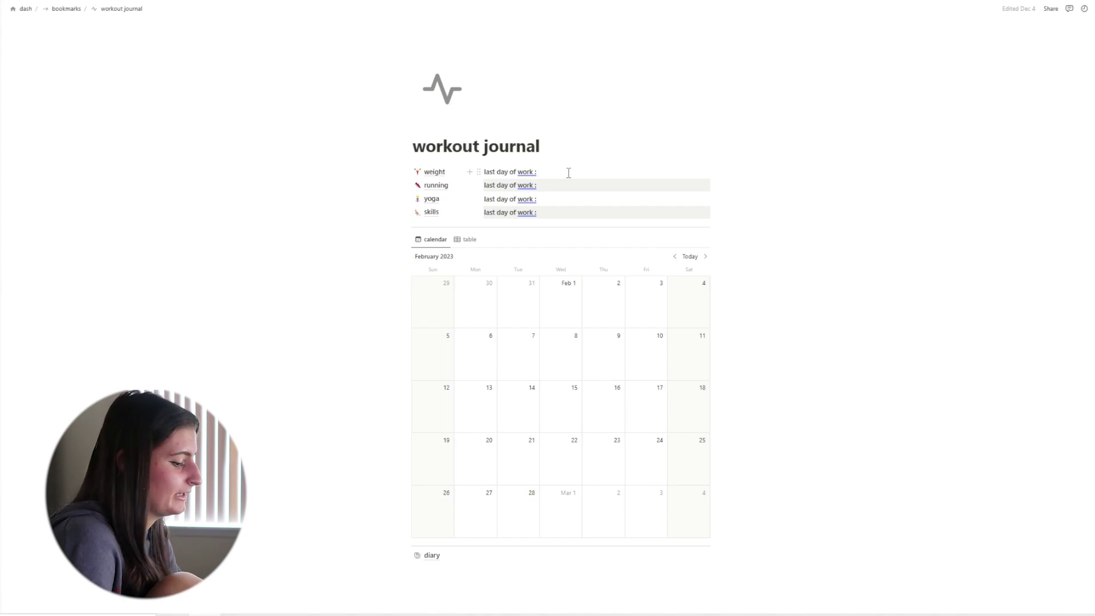
pyautogui.write('01/22')
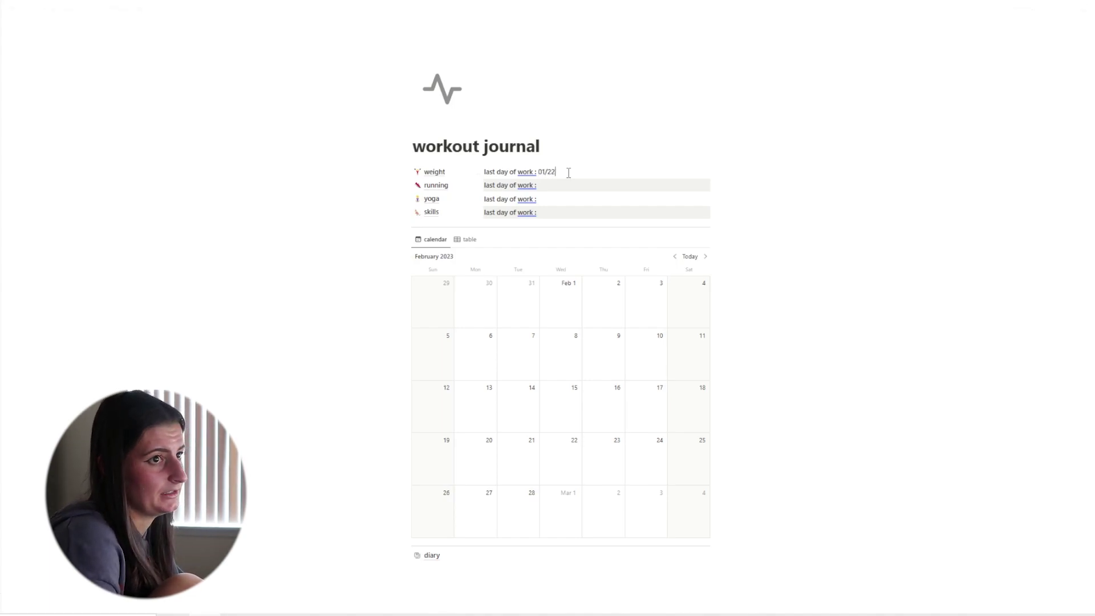
pyautogui.write('/2023')
pyautogui.moveTo(538, 172); pyautogui.dragTo(573, 171)
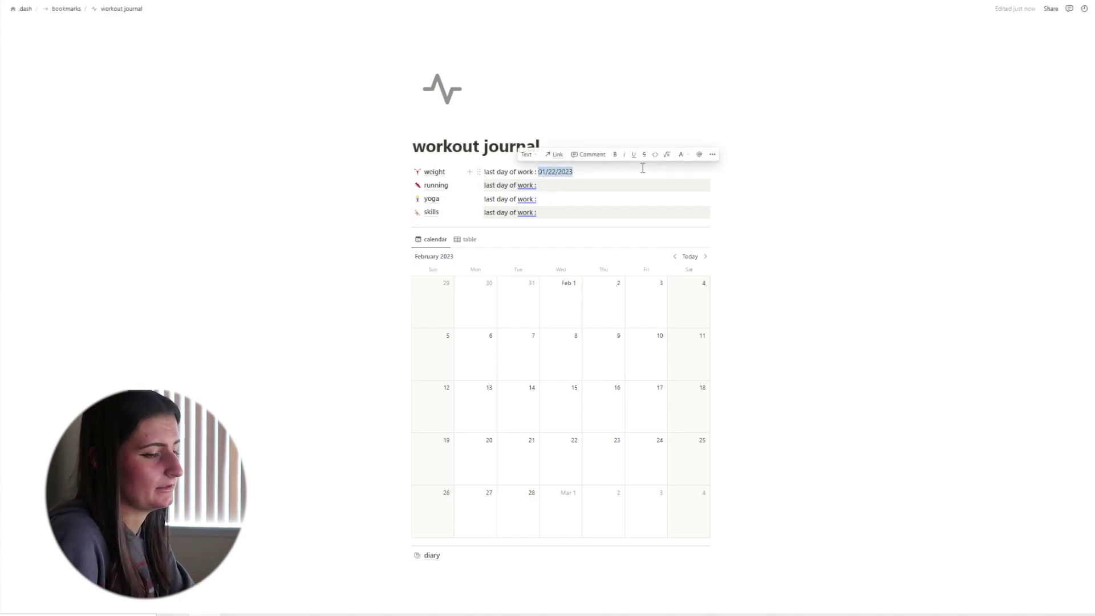
pyautogui.press('BackSpace')
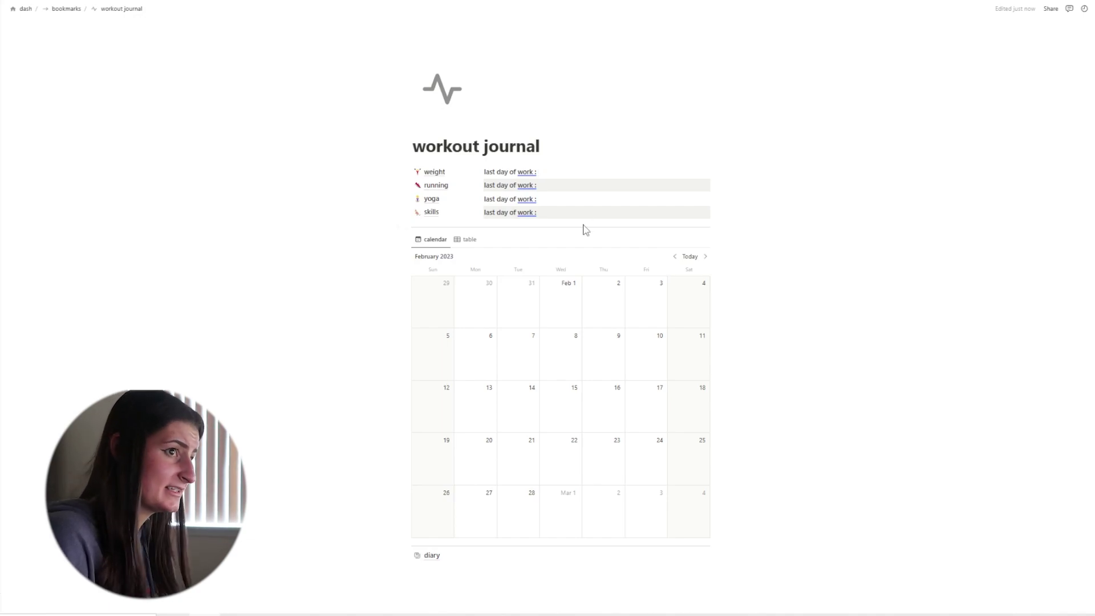
# Delete the days property from the all exercises table on the workout journal's weight page.
pyautogui.click(435, 172)
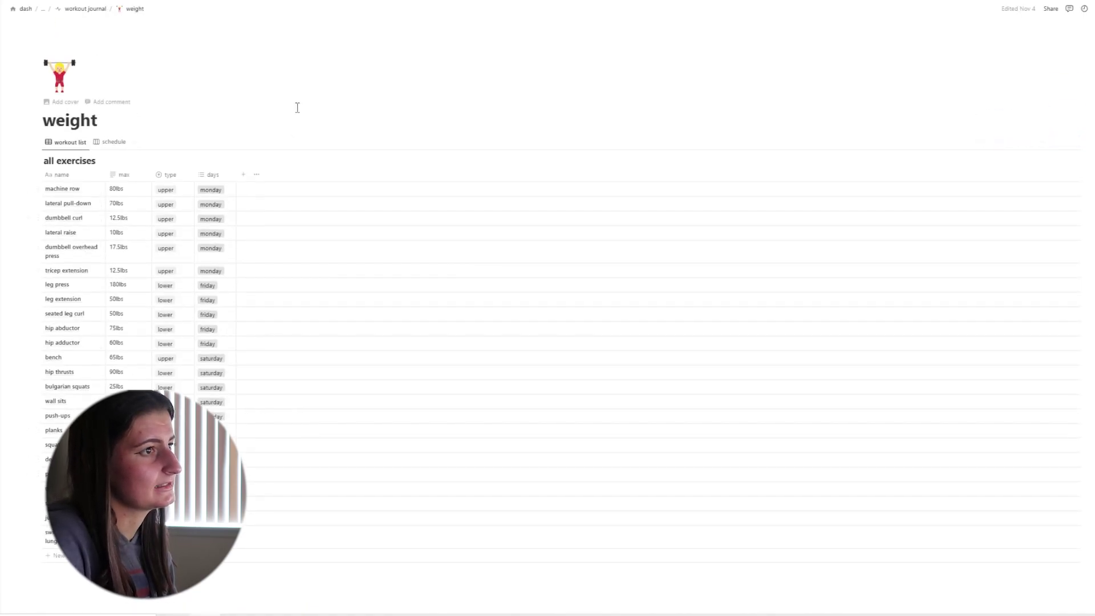
pyautogui.click(213, 174)
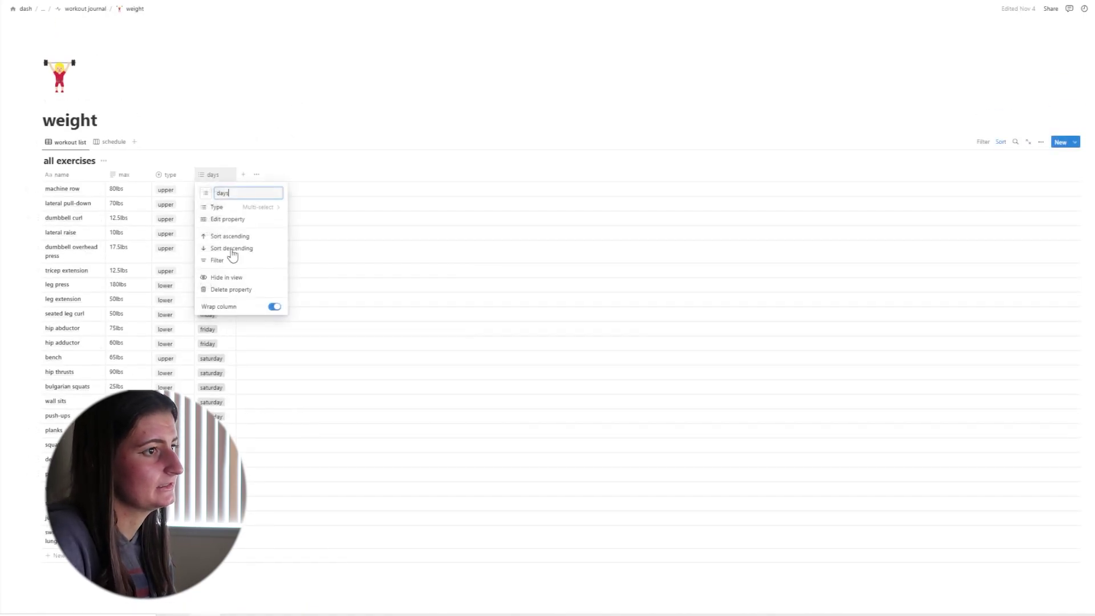
pyautogui.click(238, 290)
pyautogui.click(570, 318)
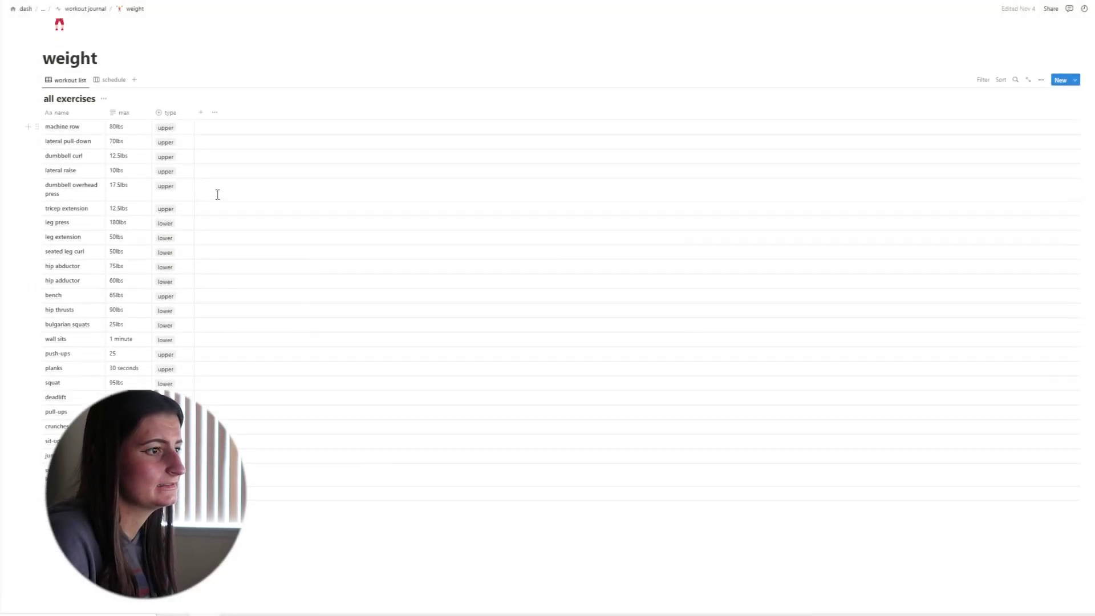
# Delete the type property from the all exercises table on the weight page.
pyautogui.click(171, 175)
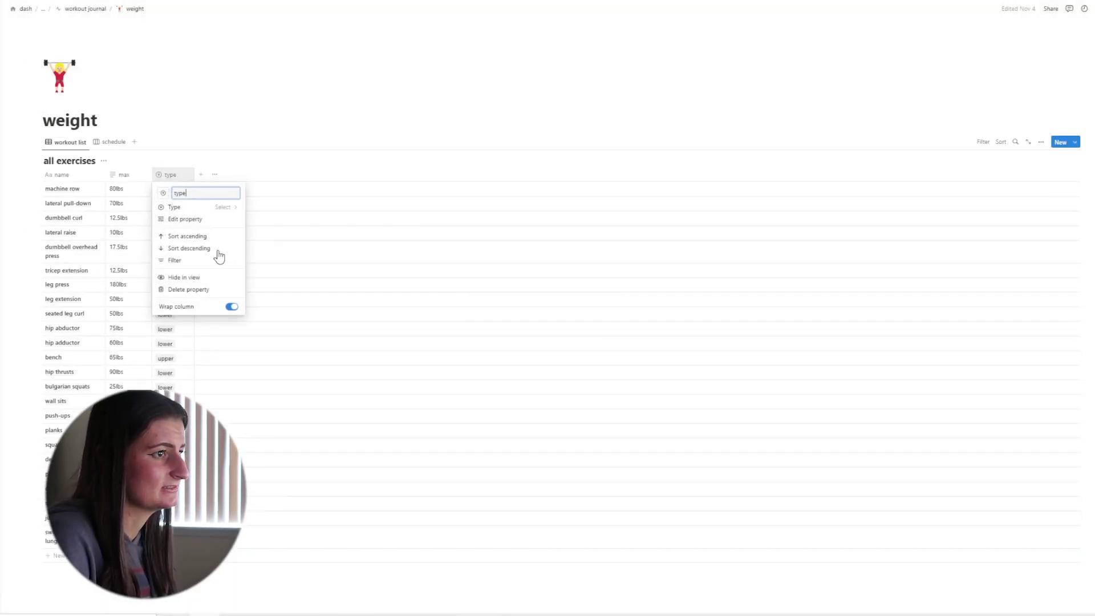
pyautogui.click(194, 289)
pyautogui.click(575, 313)
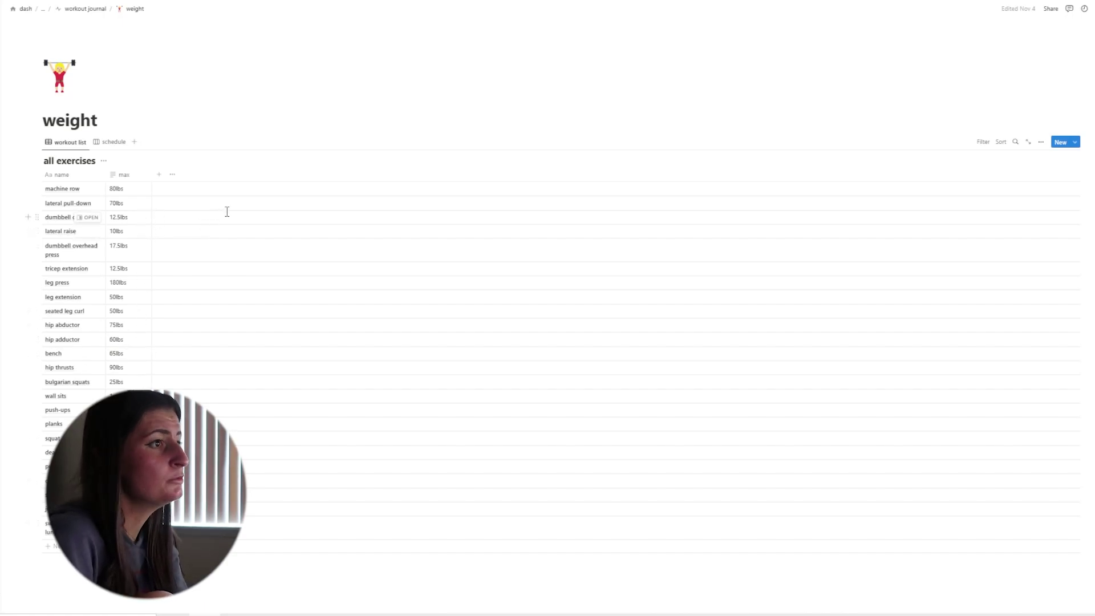
# Delete the schedule view from the workout journal's weight page.
pyautogui.click(113, 143)
pyautogui.click(113, 144)
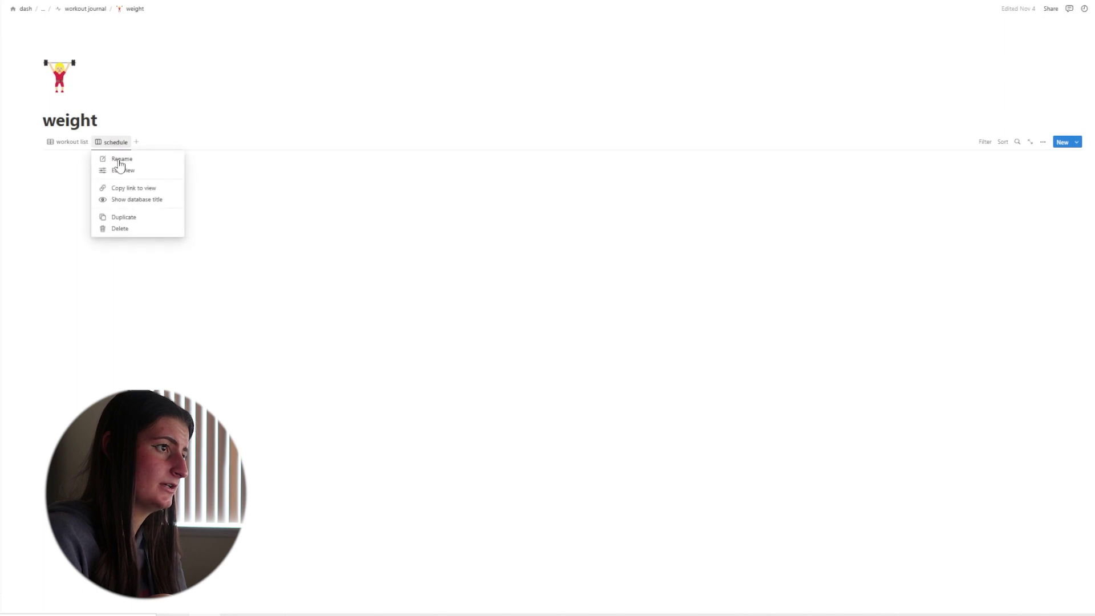
pyautogui.click(137, 230)
pyautogui.click(456, 305)
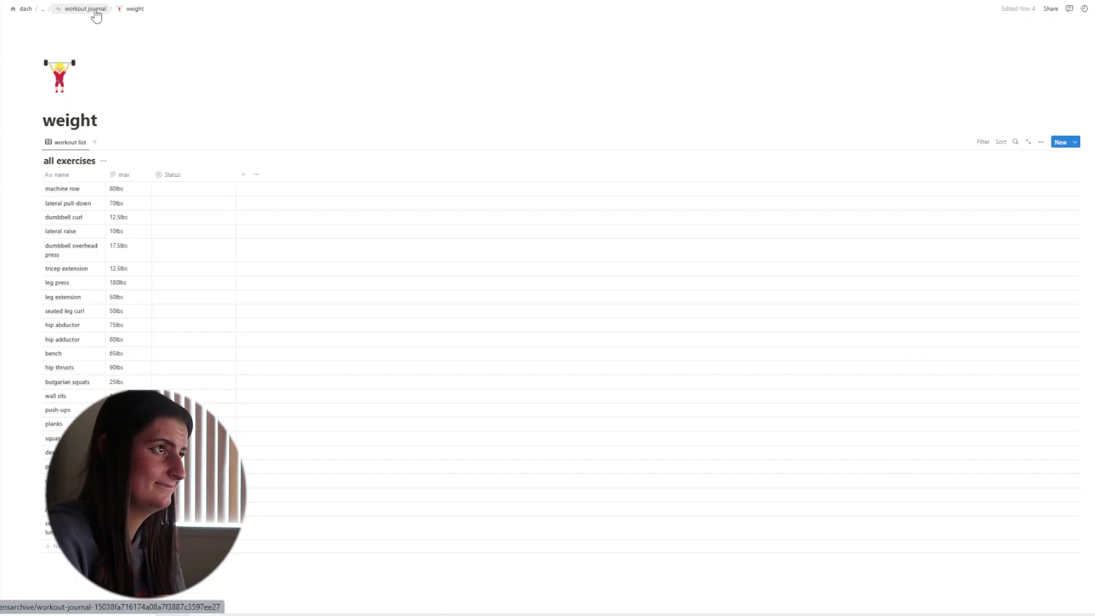
# View the running log and the yoga page from the workout journal, leaving the yoga page empty.
pyautogui.click(86, 9)
pyautogui.click(443, 180)
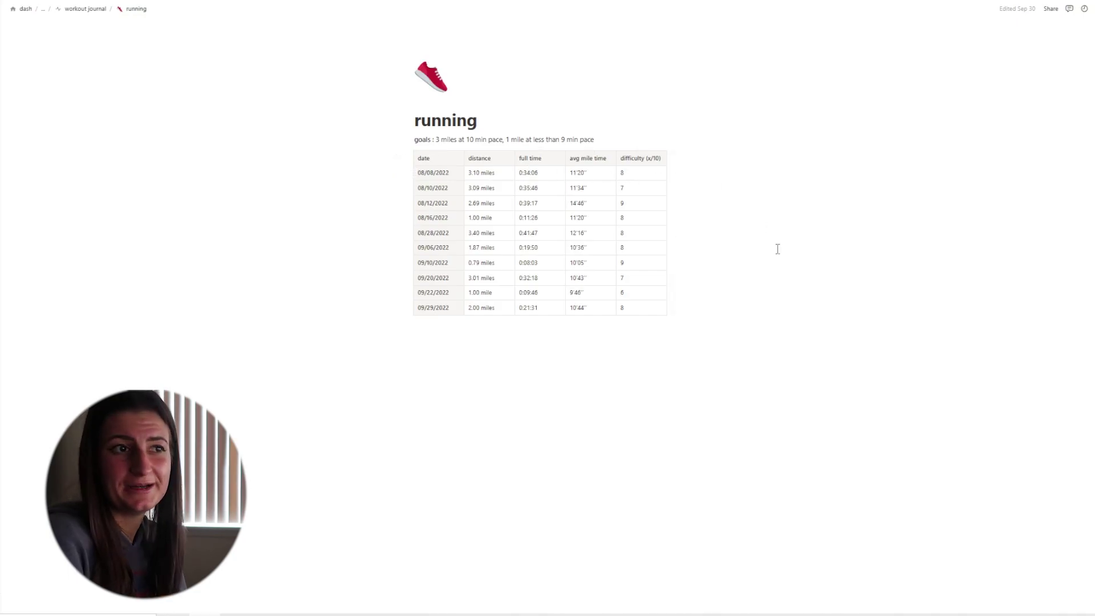
pyautogui.click(533, 512)
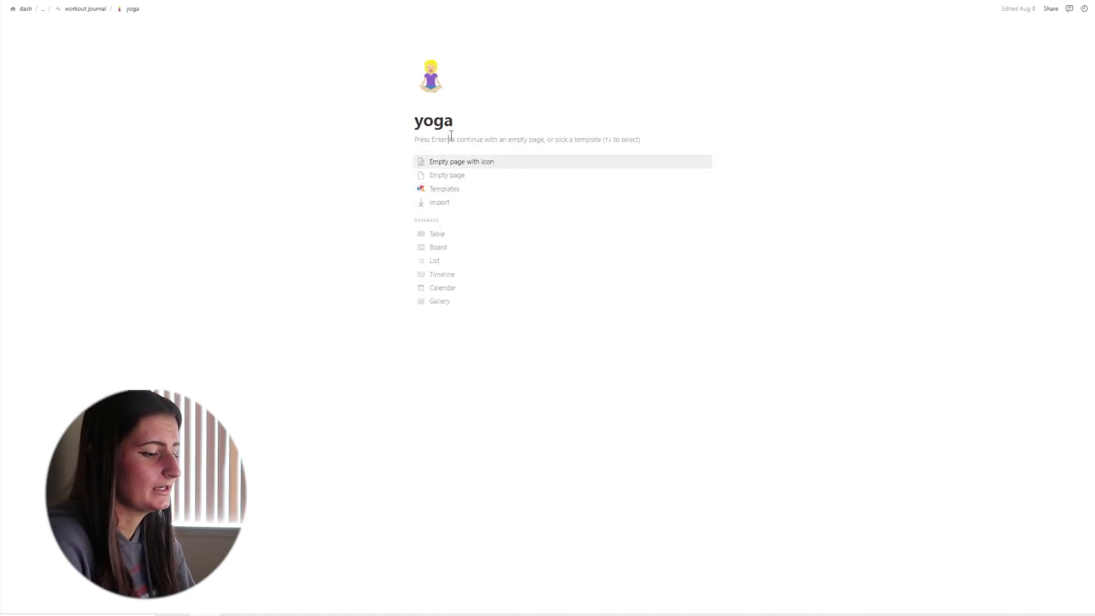
pyautogui.press('Return')
pyautogui.press('BackSpace')
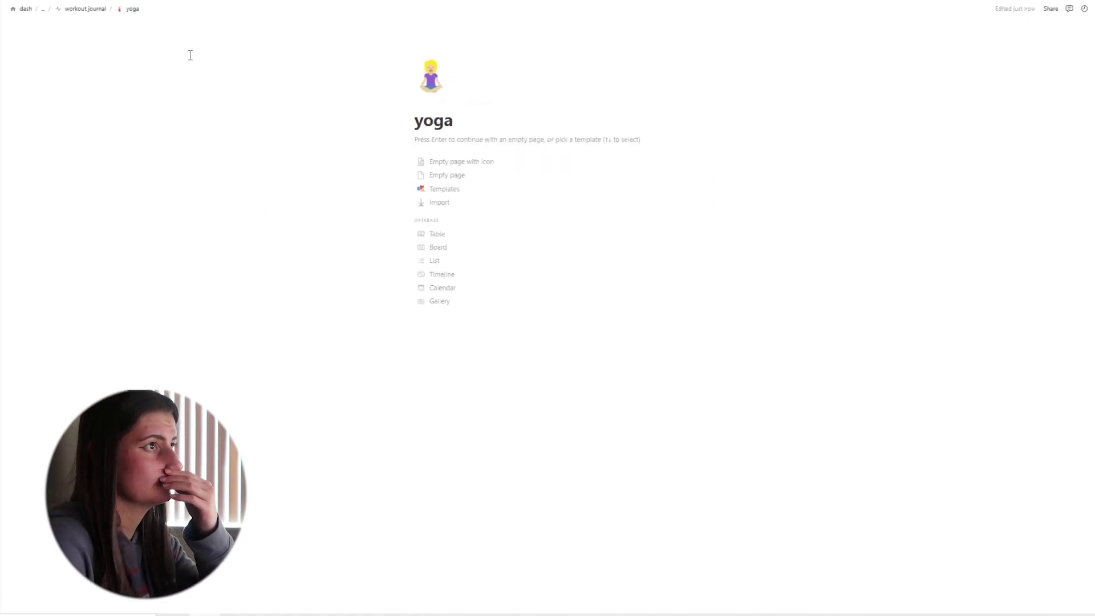
# Return to the workout journal and look over the skills table with its mastery ratings.
pyautogui.click(103, 19)
pyautogui.click(446, 211)
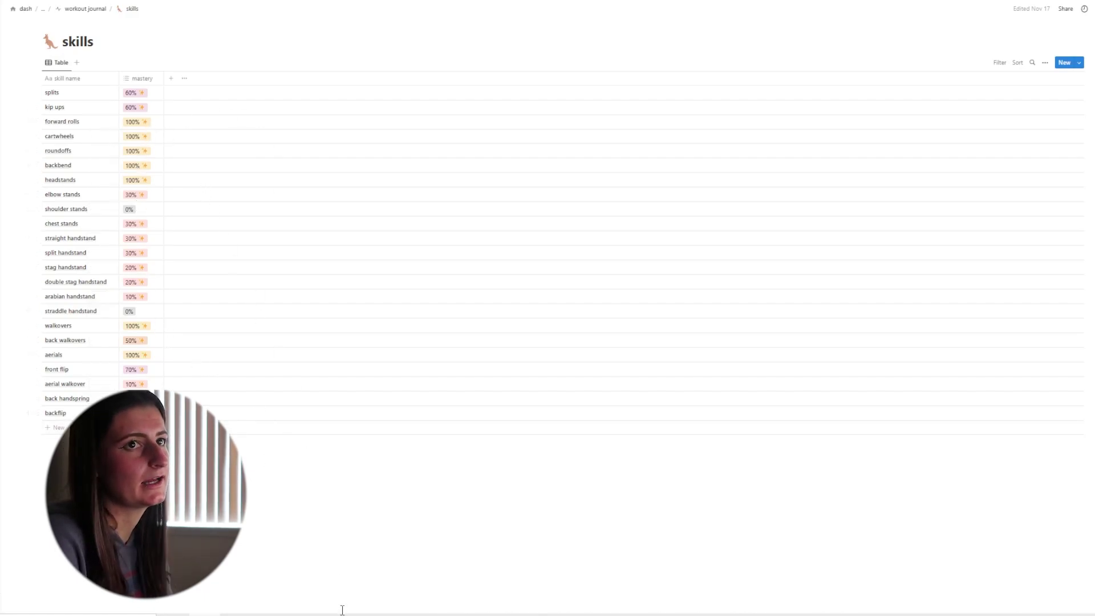
pyautogui.click(271, 509)
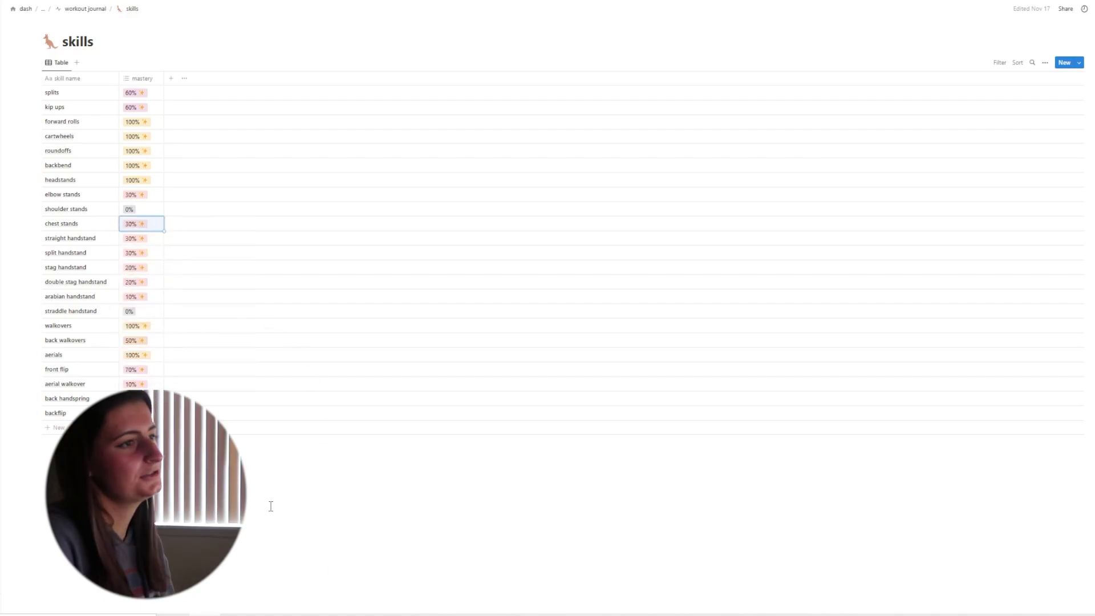
pyautogui.click(271, 507)
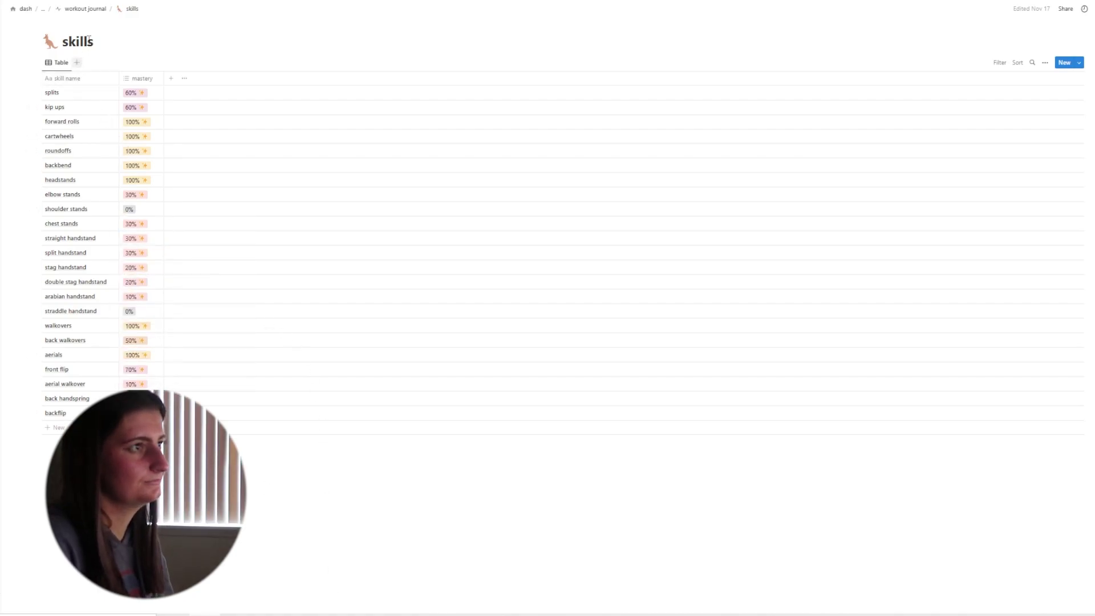
# Read the workout journal's diary, and open the upper body accessories template for workouts.
pyautogui.click(85, 9)
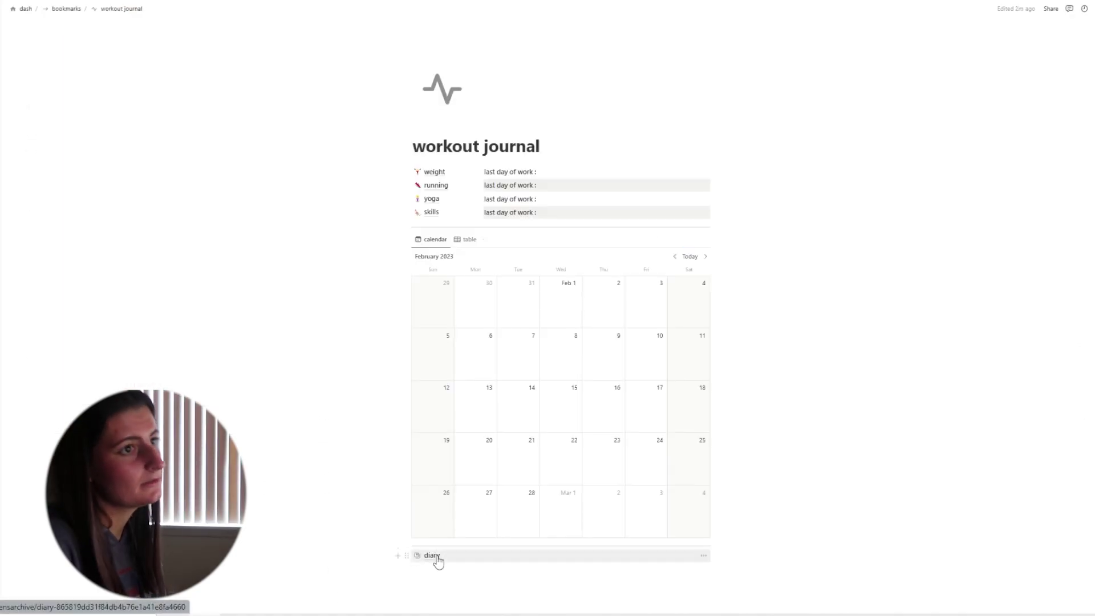
pyautogui.click(438, 561)
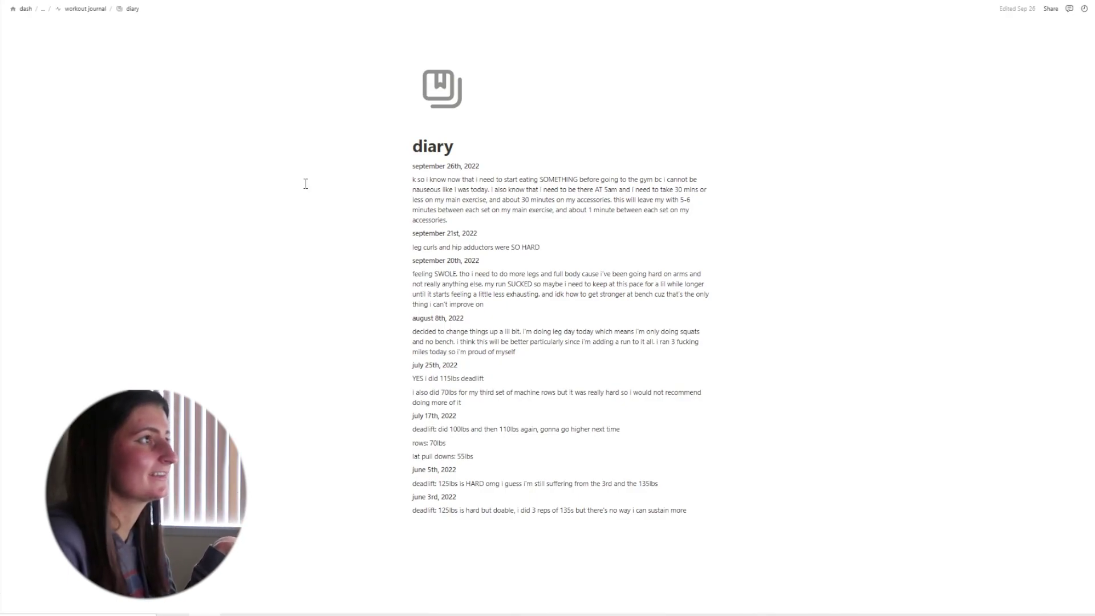
pyautogui.click(86, 8)
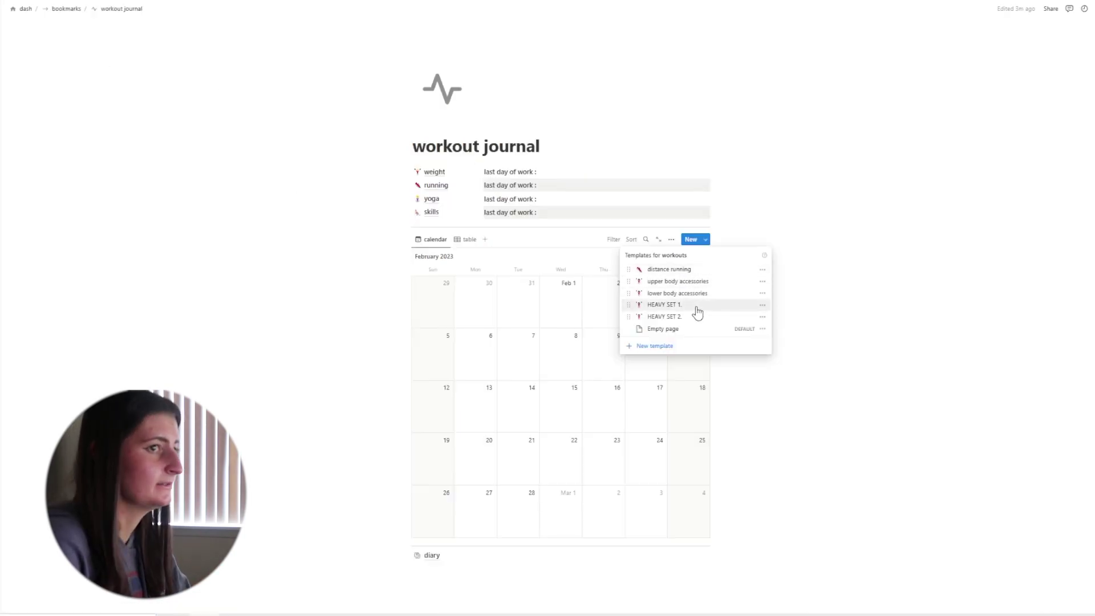
pyautogui.click(707, 286)
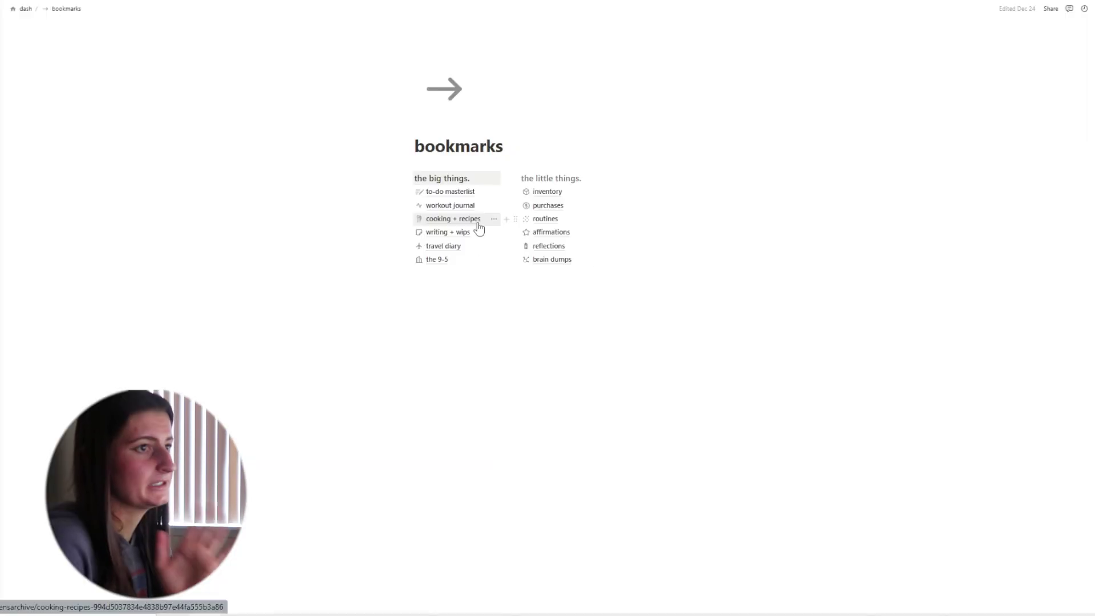
# In cooking + recipes, recolour the dessert type option light gray and rate creamy asparagus chicken three stars.
pyautogui.click(478, 221)
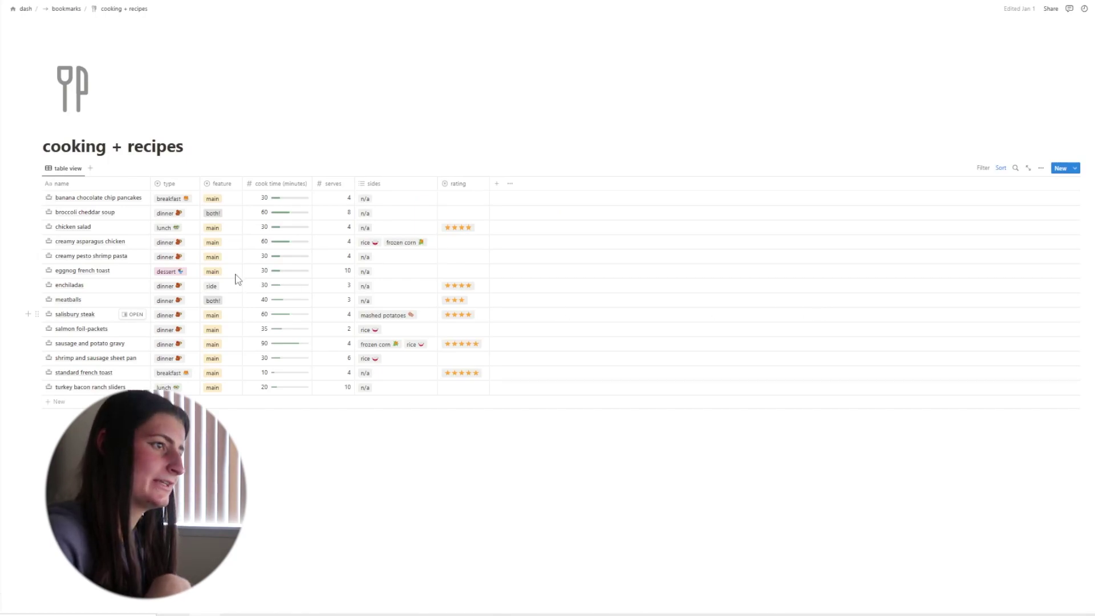
pyautogui.click(170, 271)
pyautogui.click(267, 334)
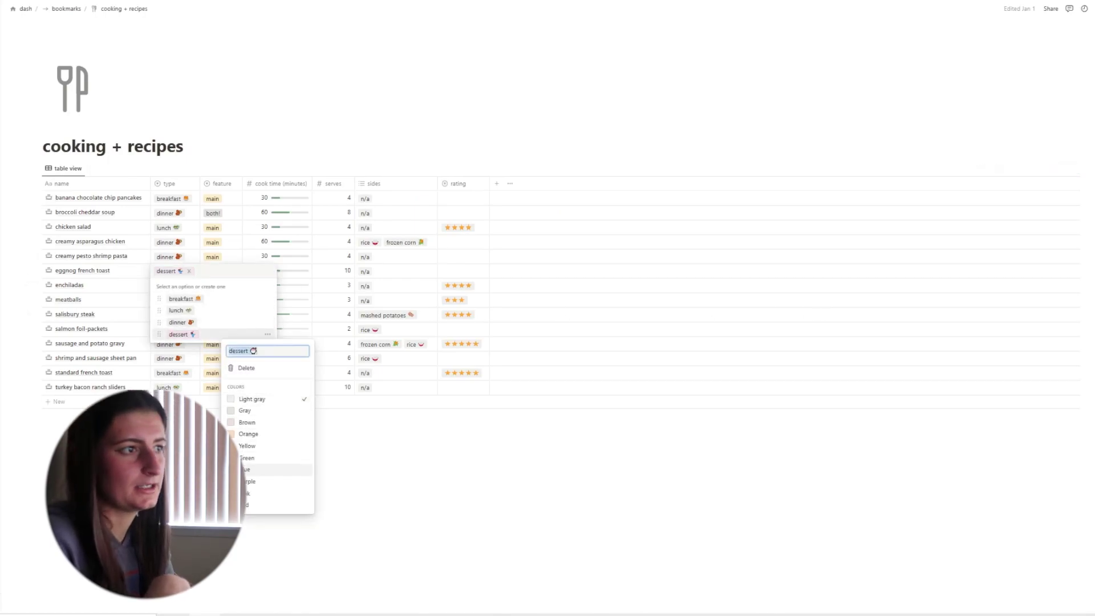
pyautogui.press('Escape')
pyautogui.press('Escape')
pyautogui.click(477, 244)
pyautogui.click(483, 293)
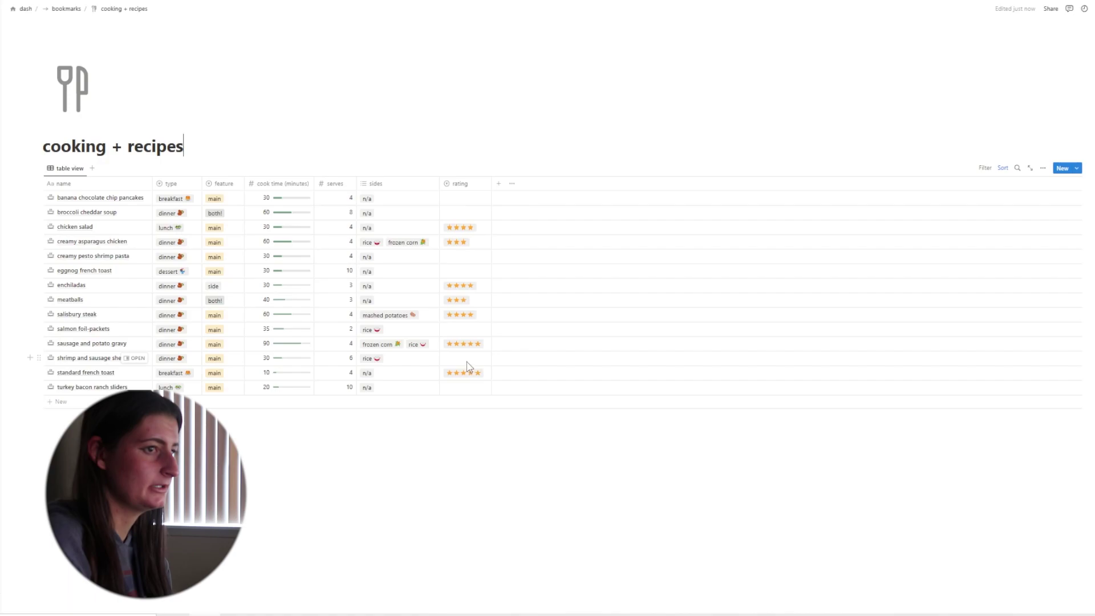
# Examine the salisbury steak ingredients, and open the sausage and potato gravy recipe.
pyautogui.click(137, 314)
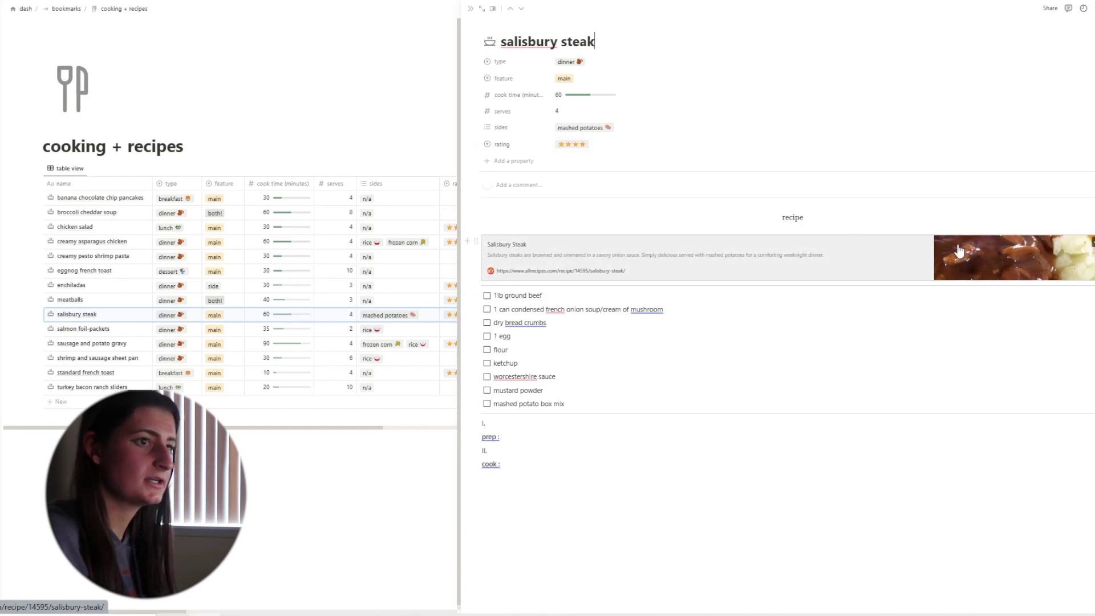
pyautogui.moveTo(991, 404); pyautogui.dragTo(531, 293)
pyautogui.click(776, 387)
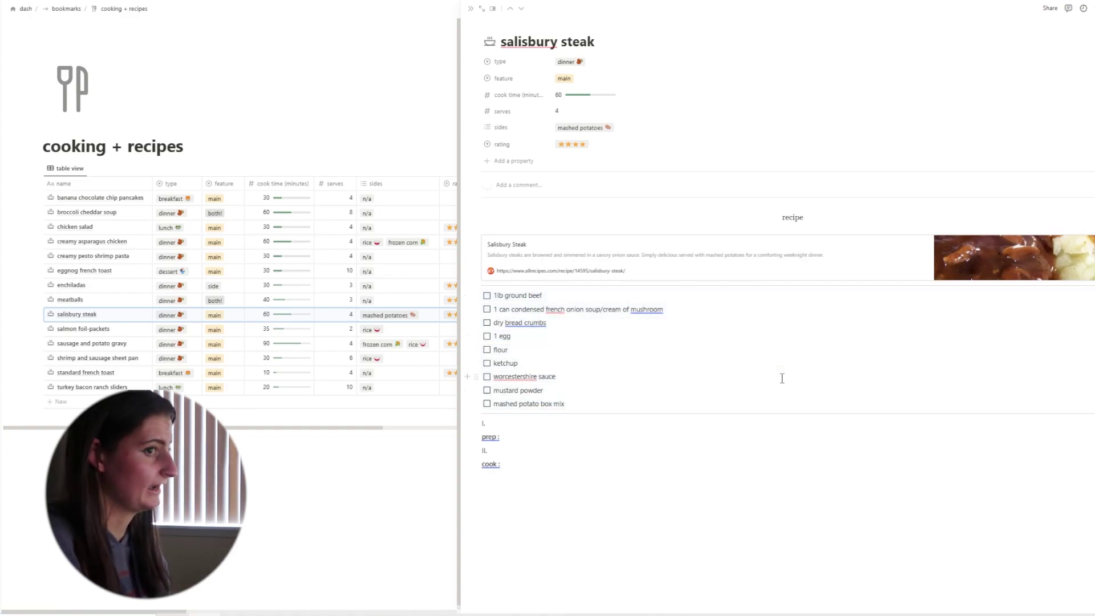
pyautogui.click(497, 336)
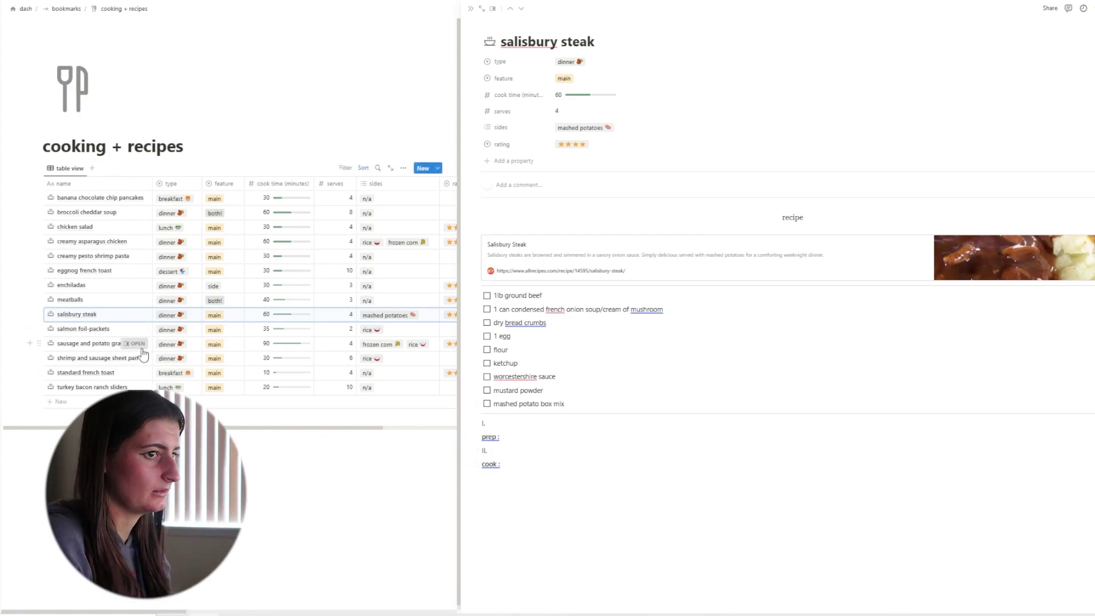
pyautogui.click(137, 344)
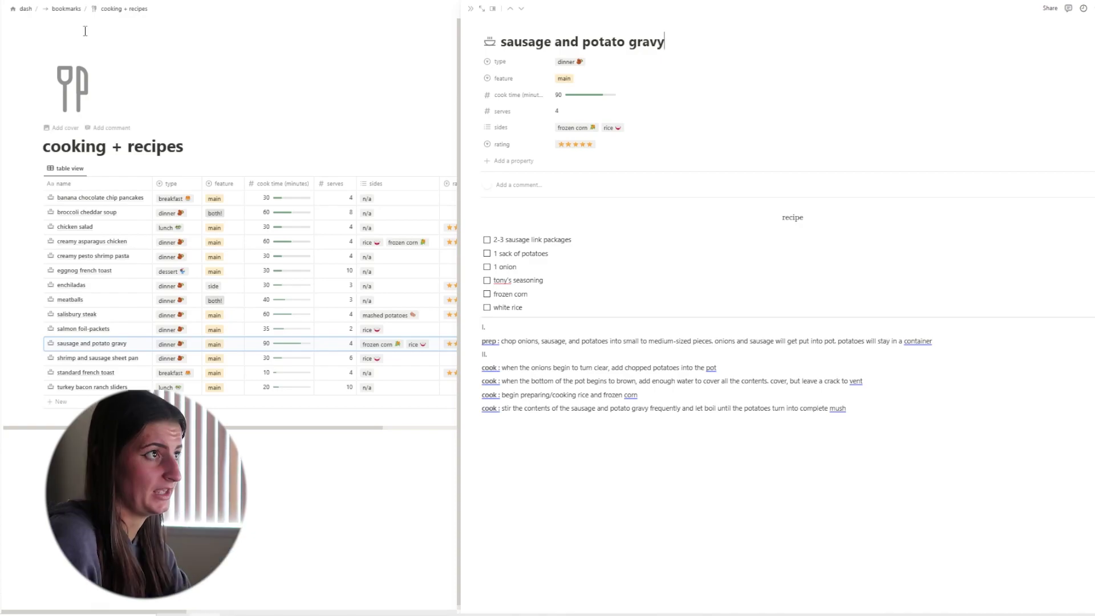
# Visit the writing + wips page, and open the travel diary from bookmarks.
pyautogui.click(66, 9)
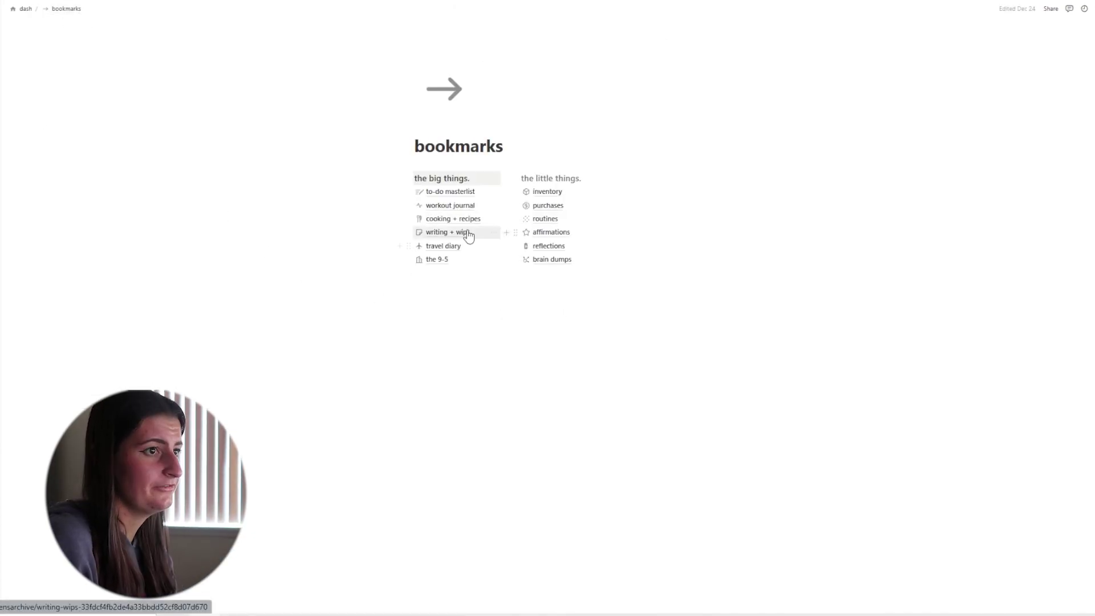
pyautogui.click(467, 233)
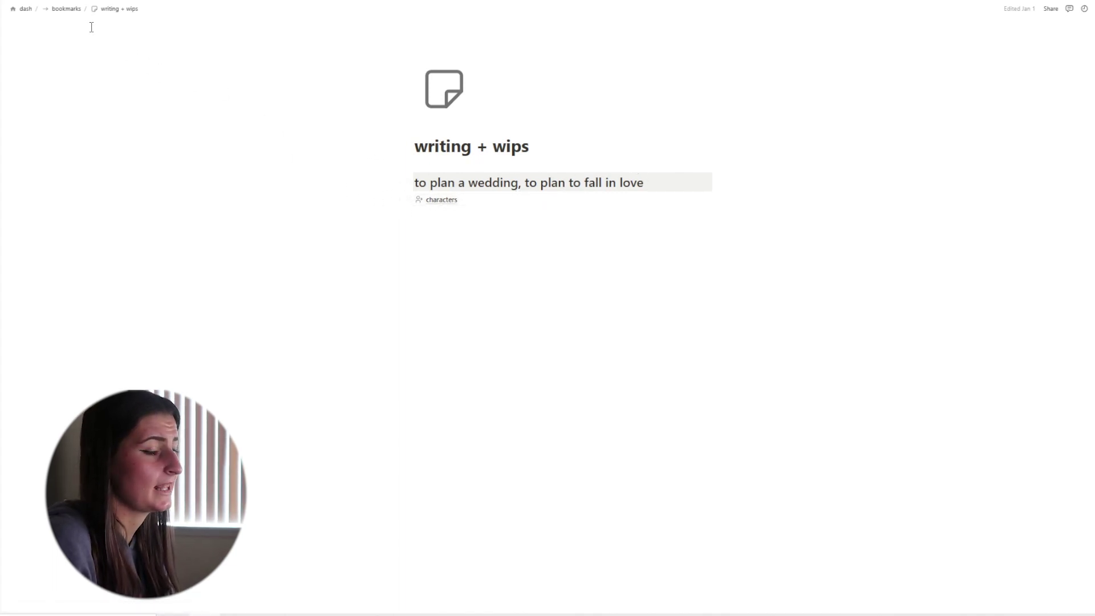
pyautogui.click(74, 12)
pyautogui.click(457, 247)
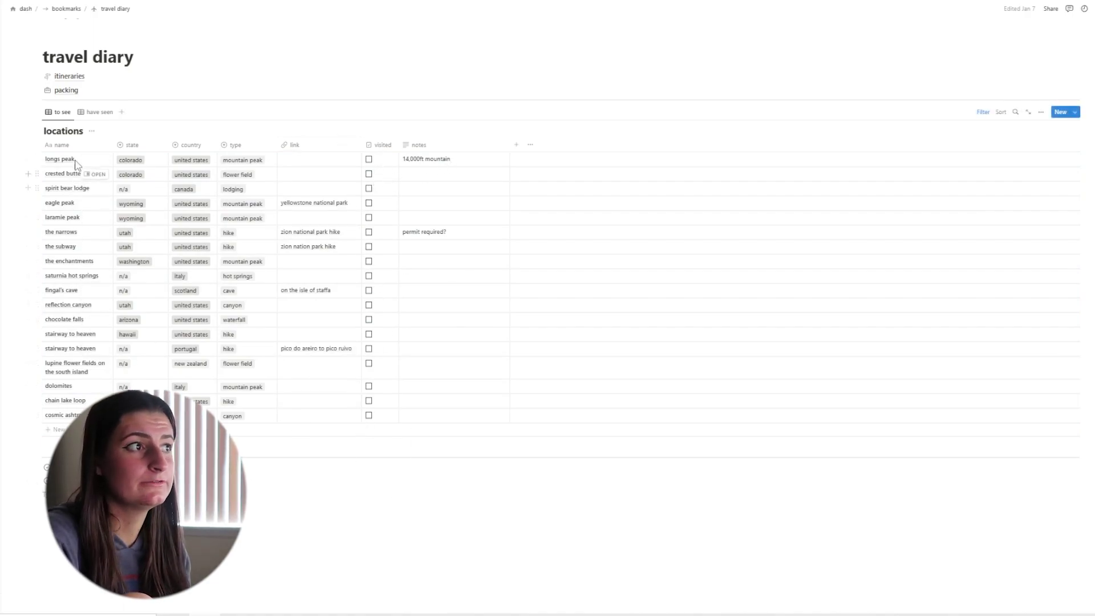
# Show the have seen locations in the travel diary, and return to the to see view.
pyautogui.click(95, 112)
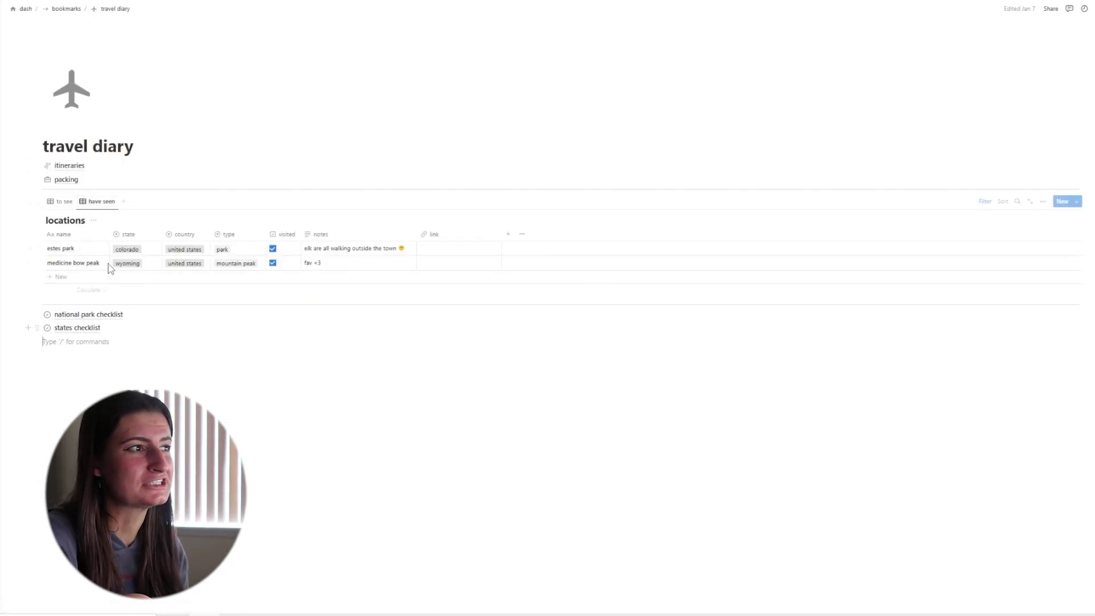
pyautogui.click(66, 202)
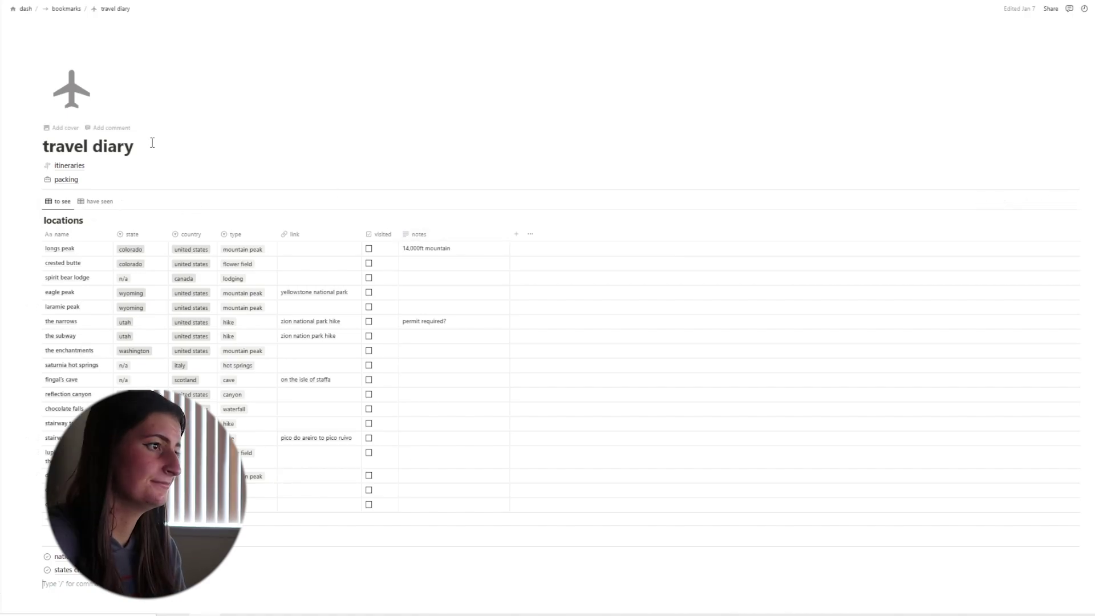
pyautogui.scroll(-2, 319, 433)
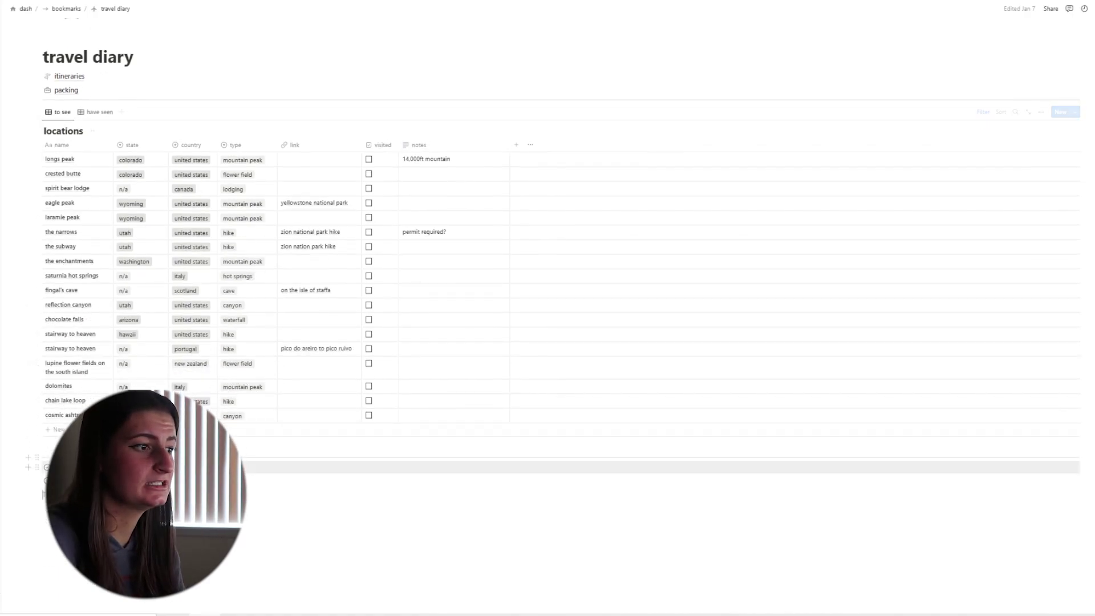
# Open the travel diary's itineraries and clear the unchecked condition from the completed? filter.
pyautogui.scroll(2, 77, 168)
pyautogui.click(77, 165)
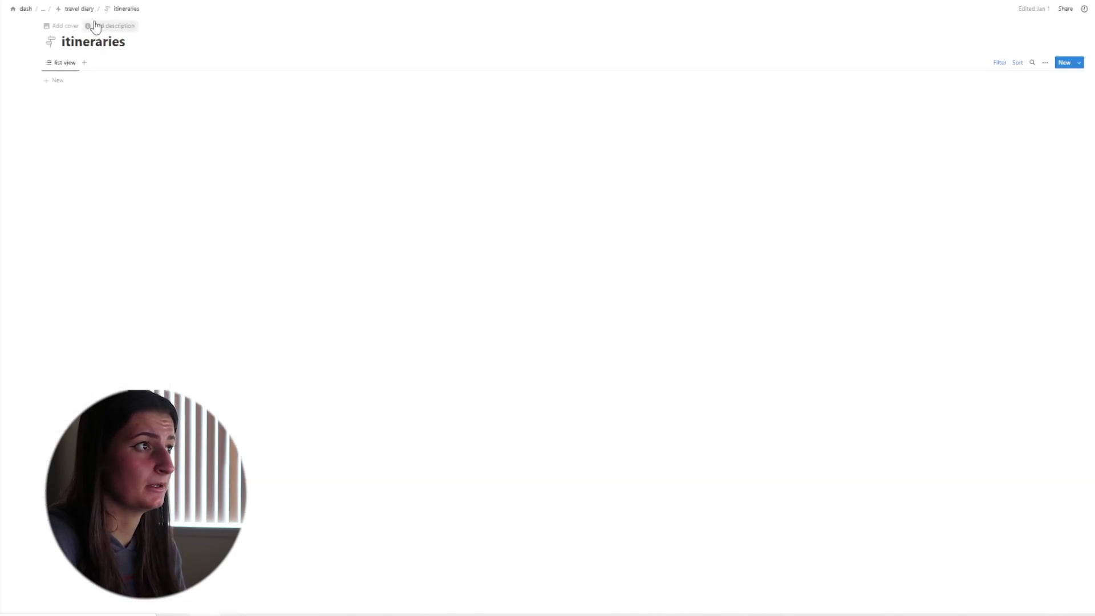
pyautogui.click(1014, 66)
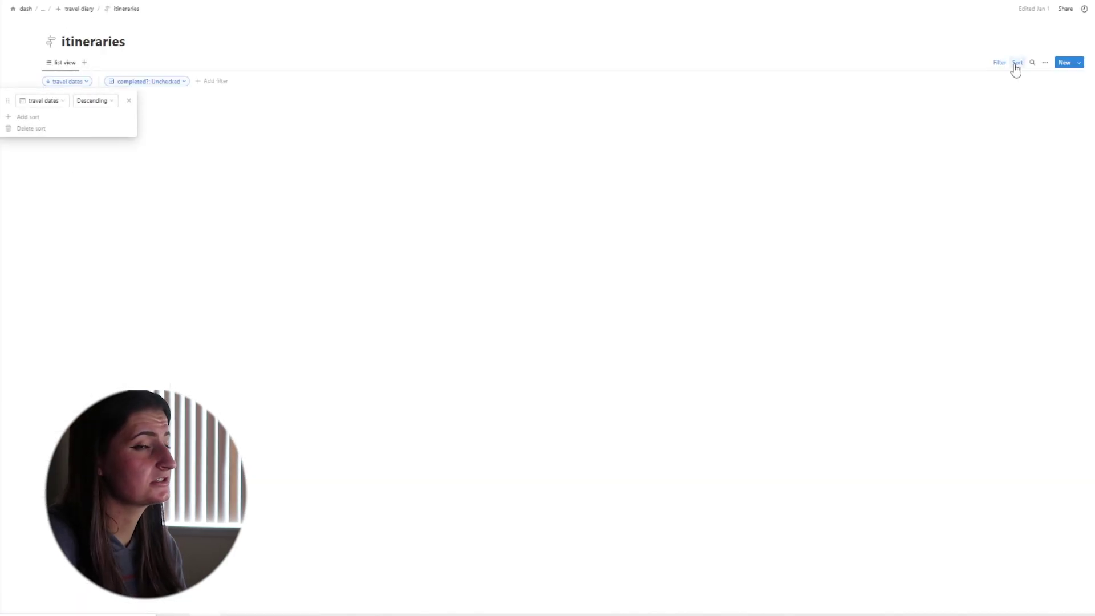
pyautogui.click(998, 66)
pyautogui.click(998, 67)
pyautogui.click(165, 81)
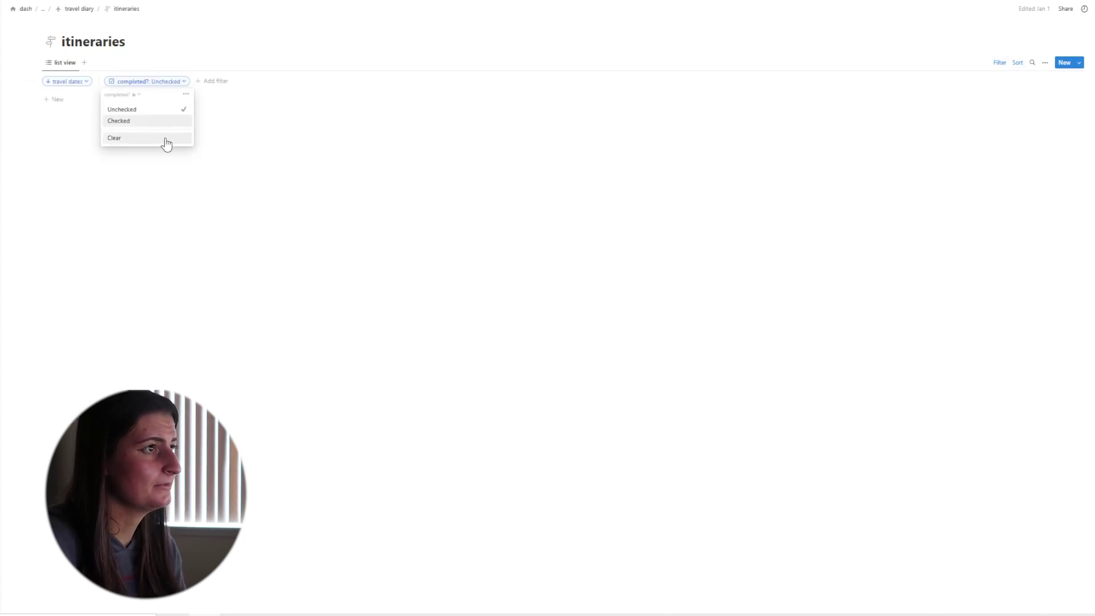
pyautogui.click(164, 139)
# Open the utah national parks | nov 2022 itinerary, look through its daily plan and close it.
pyautogui.click(144, 104)
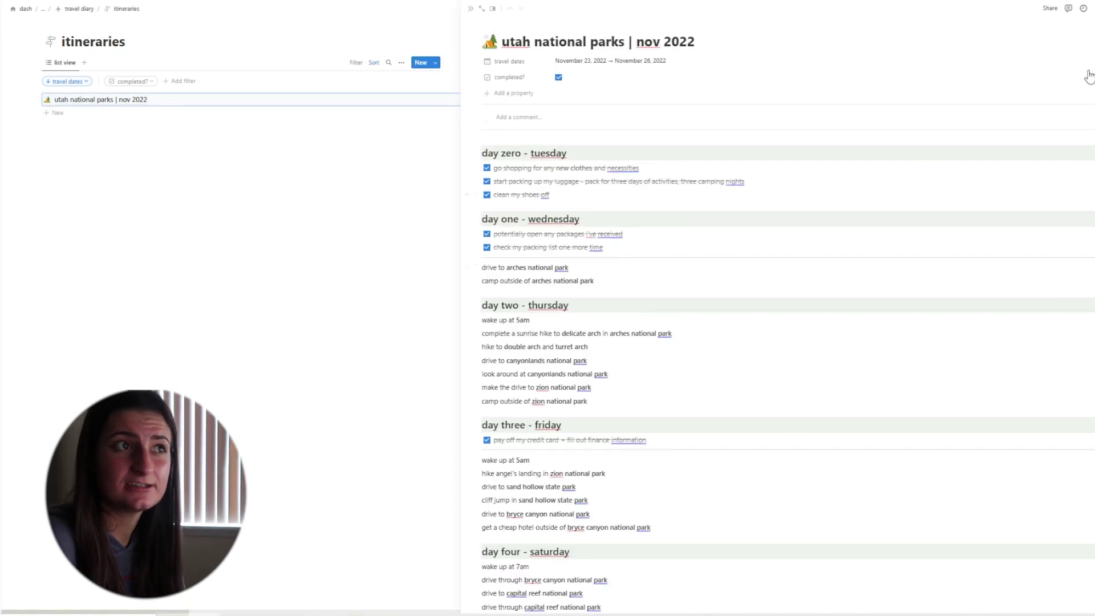
pyautogui.scroll(-1, 797, 250)
pyautogui.scroll(1, 797, 249)
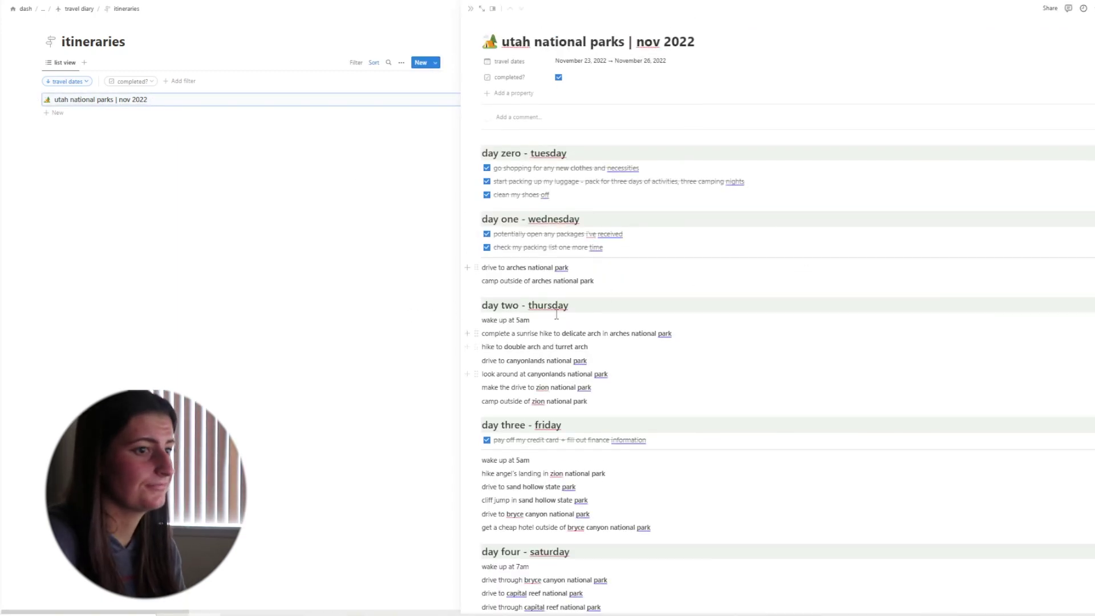
pyautogui.click(288, 301)
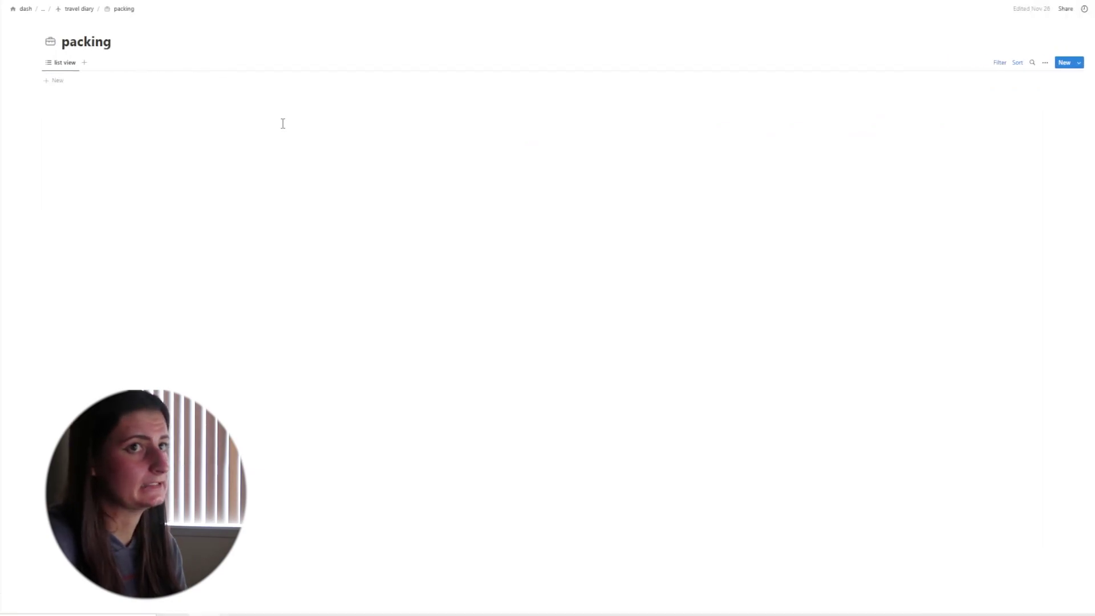
# Clear the completed? filter on the packing page and open the utah national parks | nov 2022 list.
pyautogui.click(109, 81)
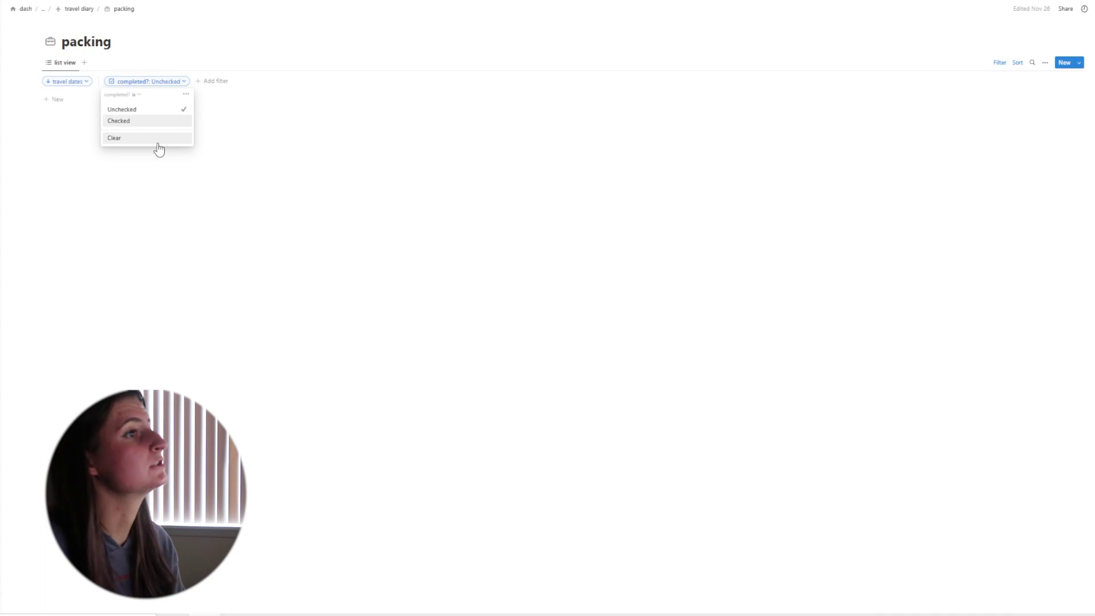
pyautogui.click(157, 144)
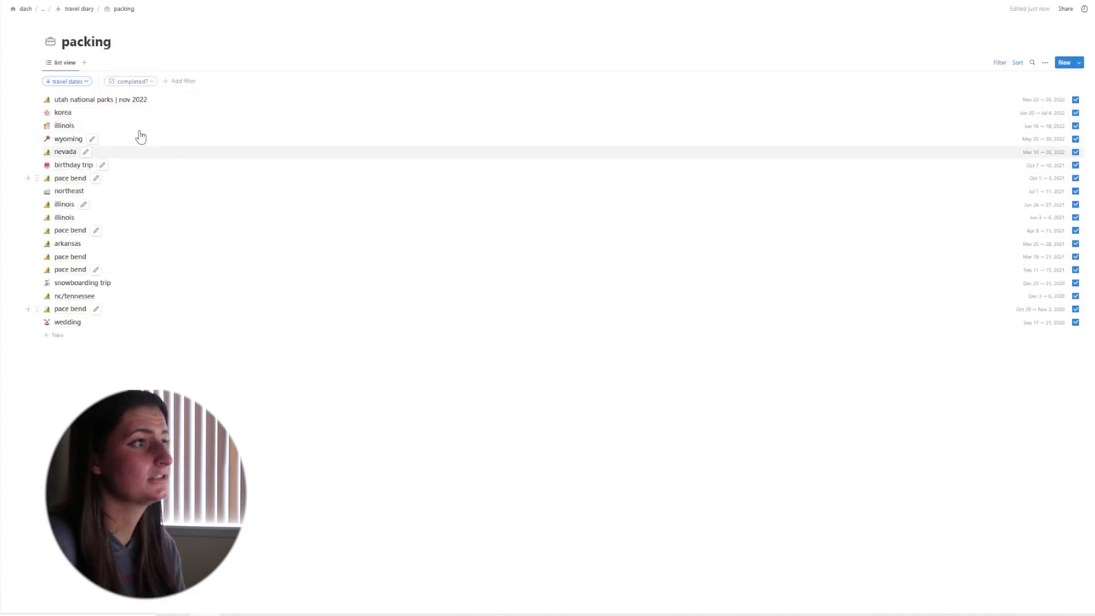
pyautogui.click(134, 100)
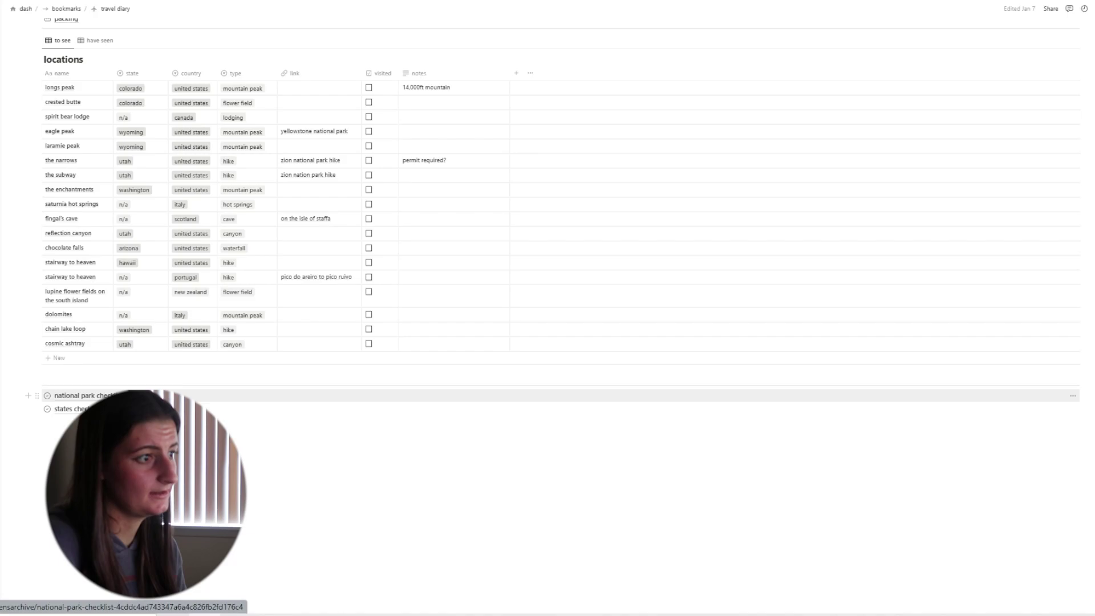
# Open the national park checklist from the travel diary.
pyautogui.click(109, 395)
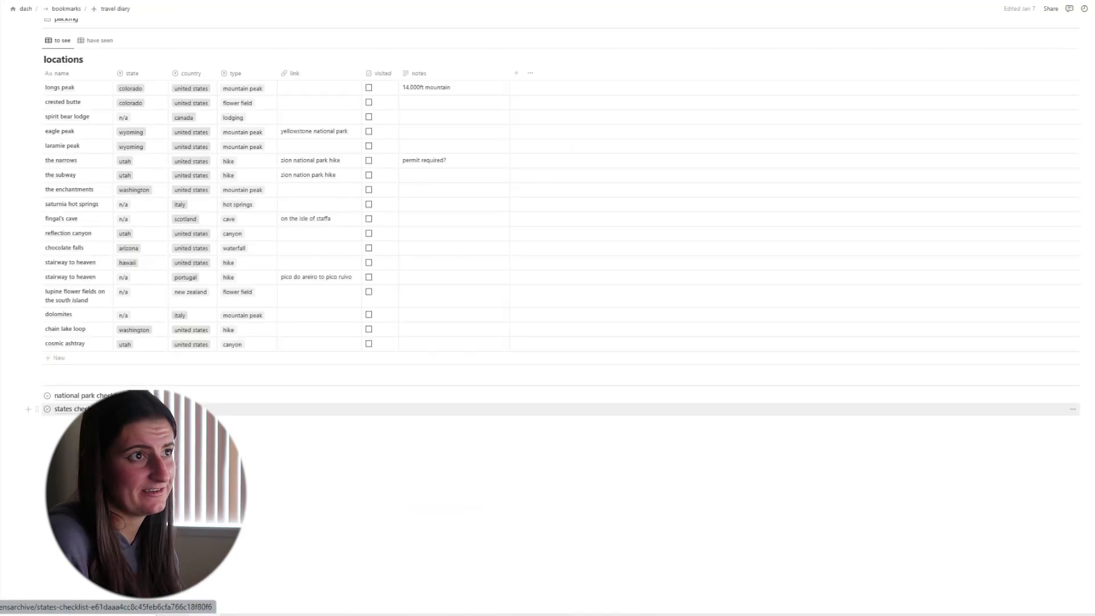
# Open the states checklist, uncheck arkansas under truly experienced and look through the rest of both lists.
pyautogui.click(86, 409)
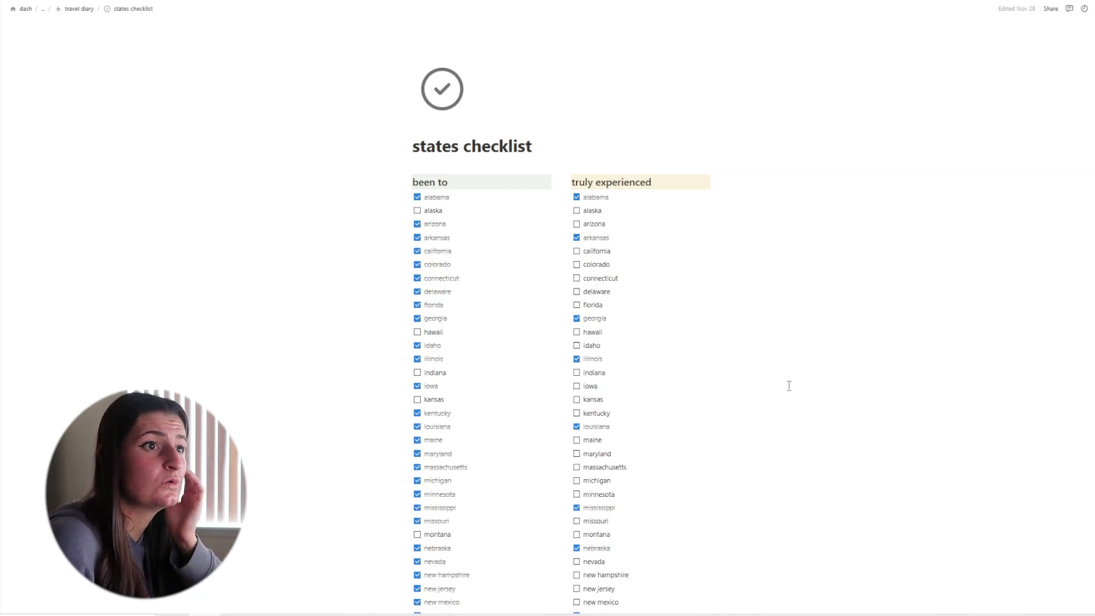
pyautogui.click(577, 237)
pyautogui.scroll(-2, 622, 286)
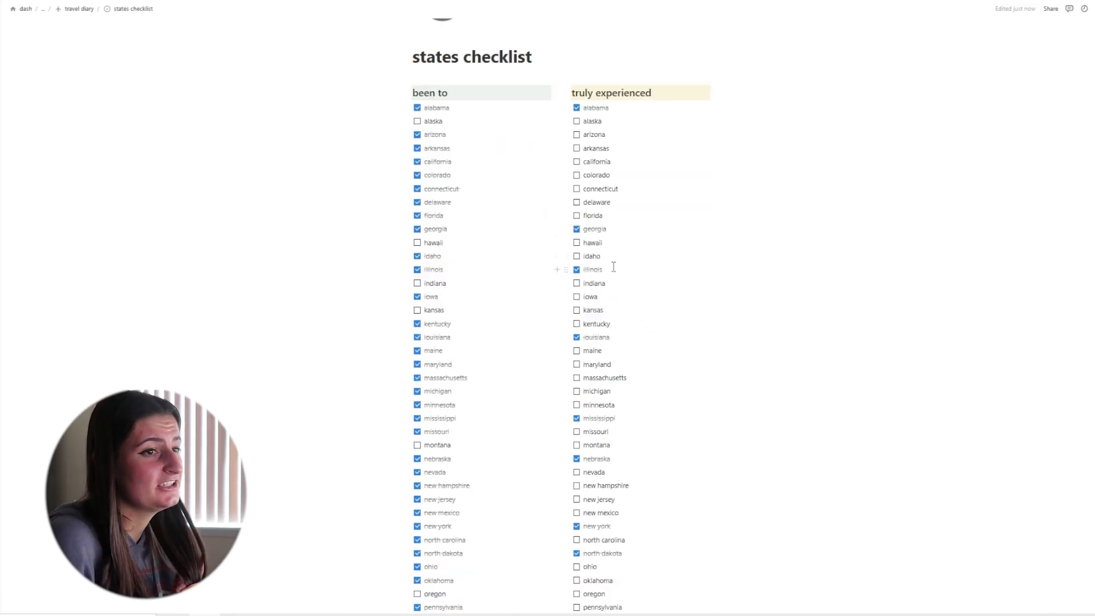
pyautogui.scroll(-2, 612, 269)
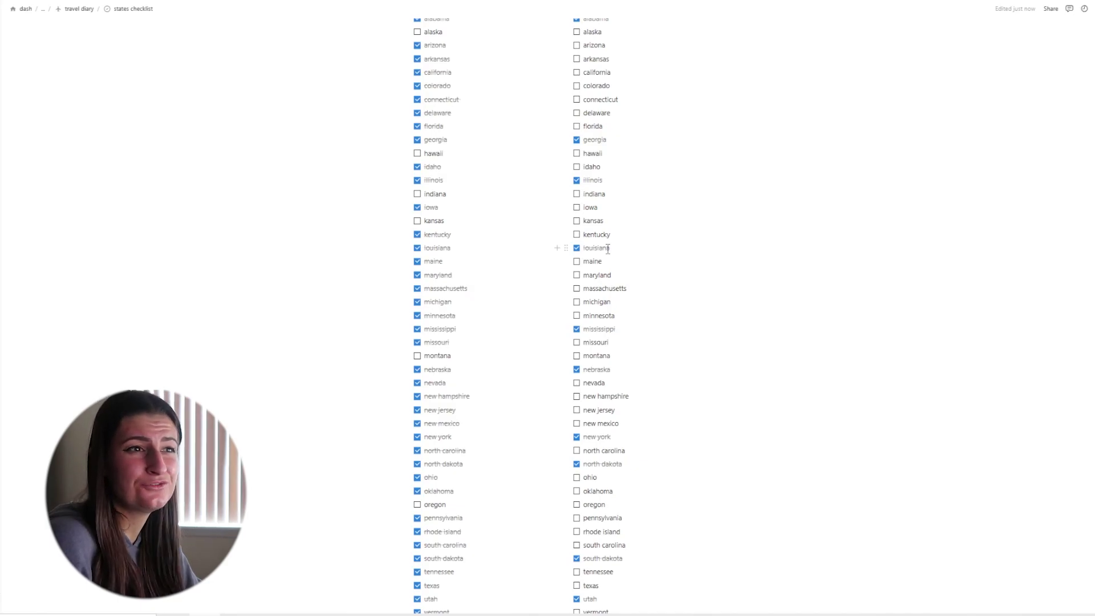
pyautogui.scroll(-2, 608, 249)
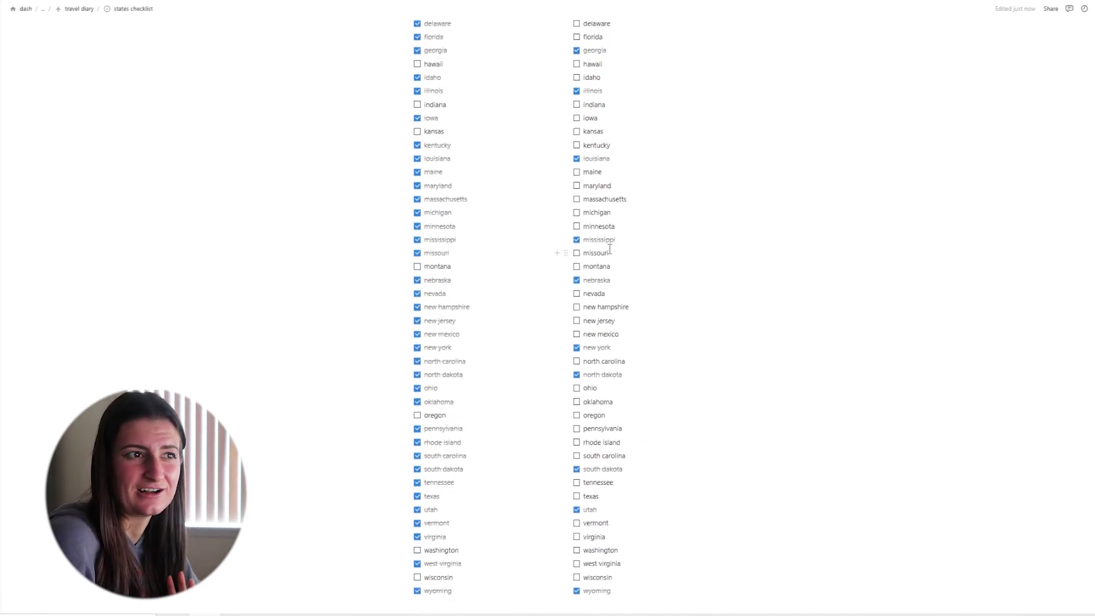
pyautogui.scroll(-2, 611, 245)
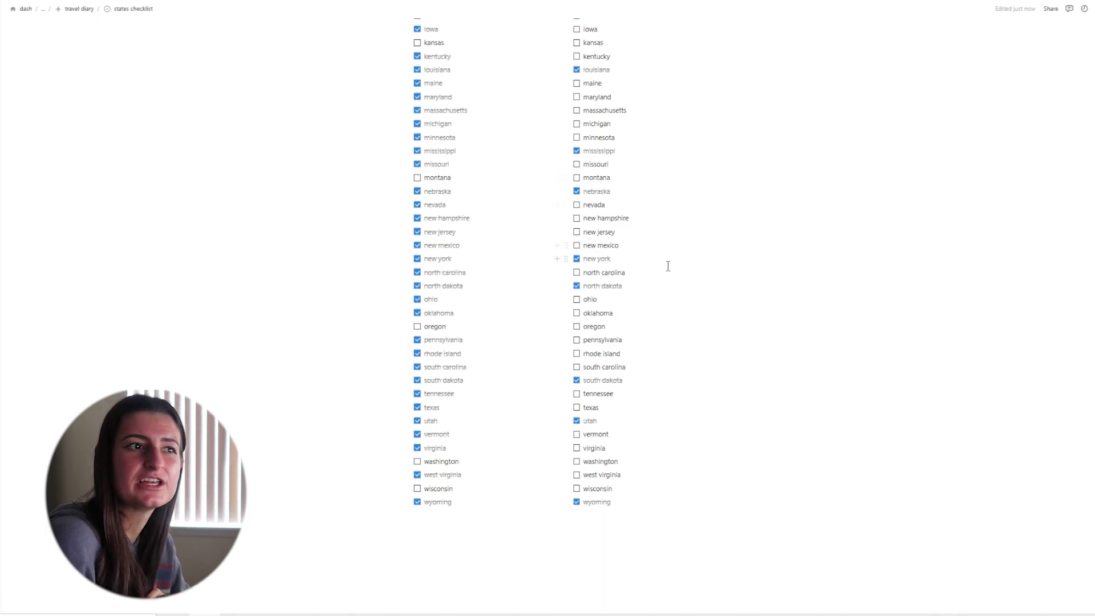
pyautogui.scroll(6, 684, 376)
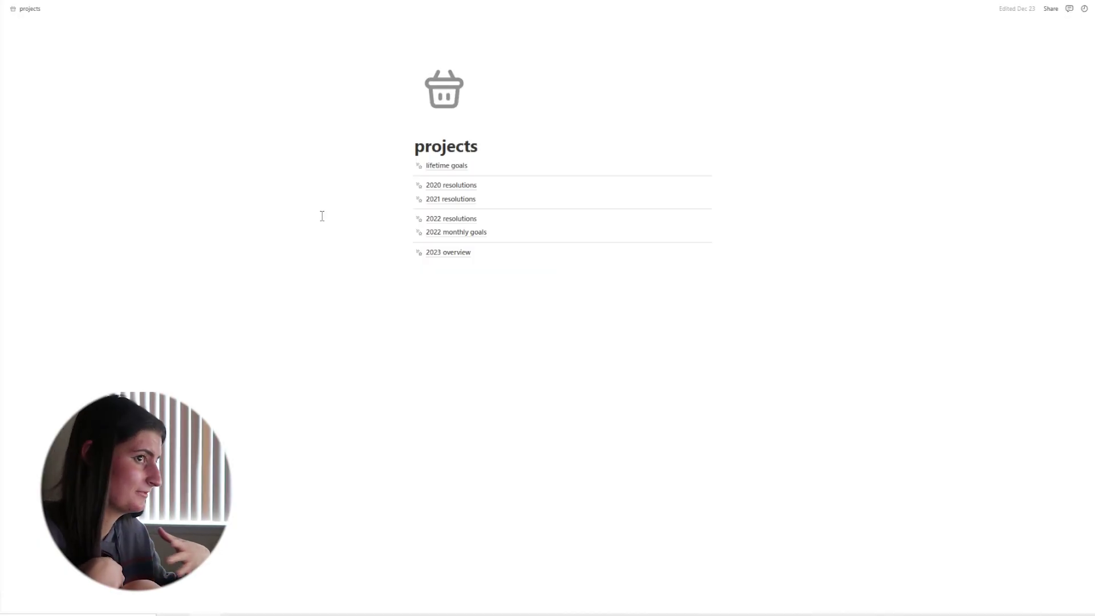
# Rename the projects page to project and look through its lifetime goals page.
pyautogui.press('BackSpace')
pyautogui.click(729, 430)
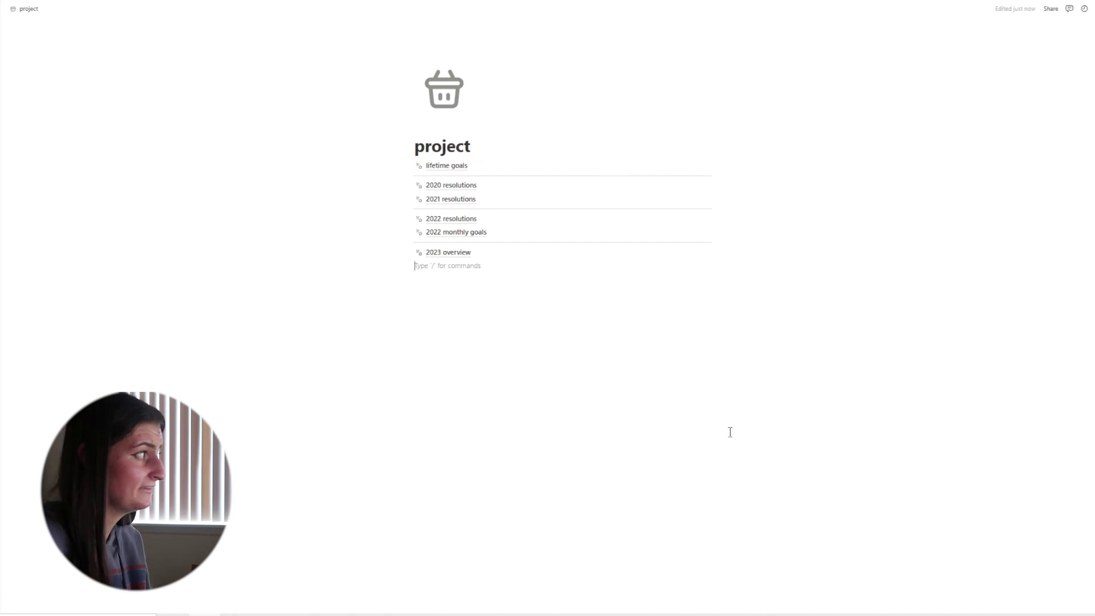
pyautogui.click(505, 167)
pyautogui.scroll(-2, 504, 167)
pyautogui.scroll(2, 504, 167)
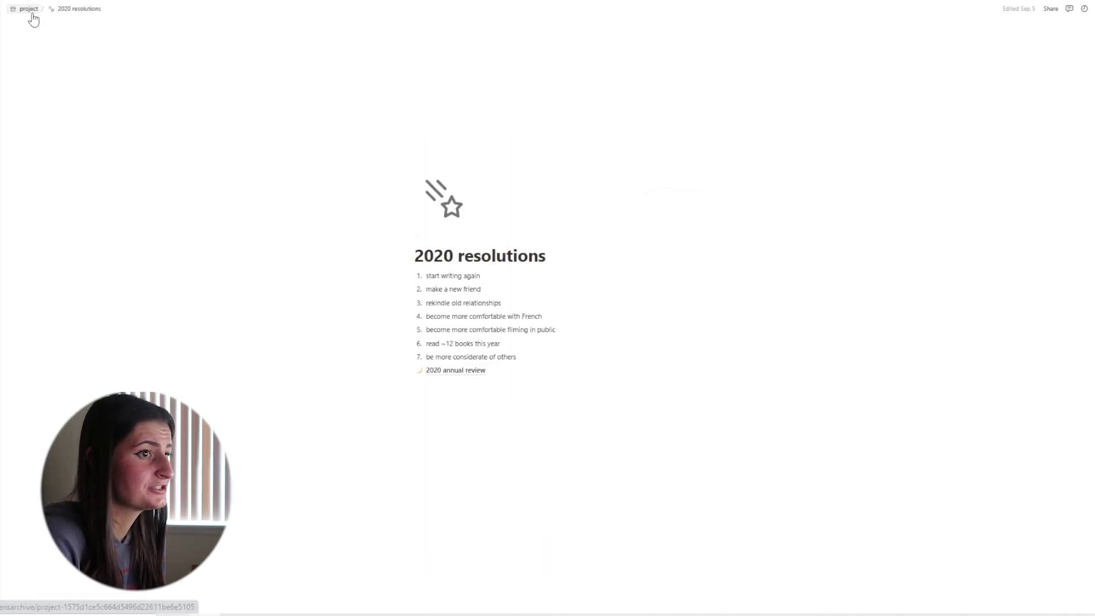
# Look at the 2020 resolutions and 2022 resolutions pages, returning to the project page after each.
pyautogui.click(28, 10)
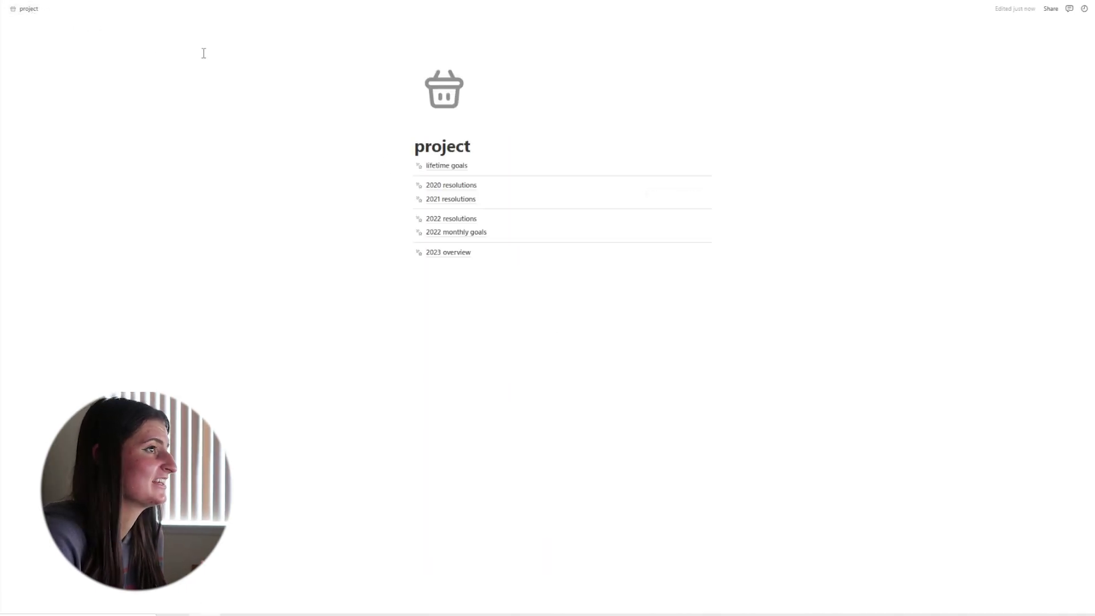
pyautogui.click(440, 188)
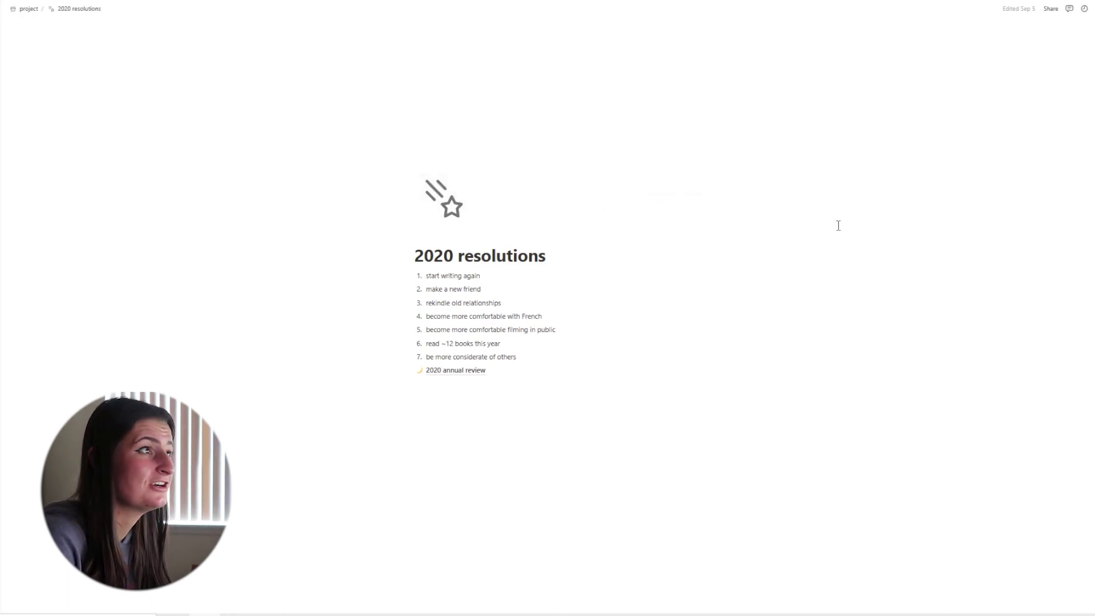
pyautogui.click(34, 11)
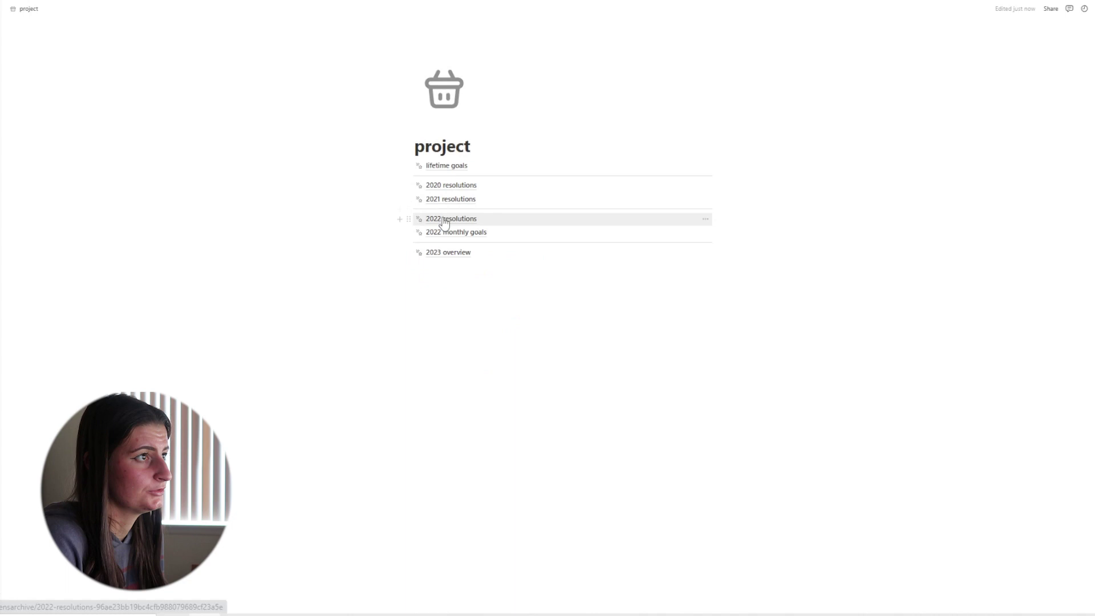
pyautogui.click(439, 218)
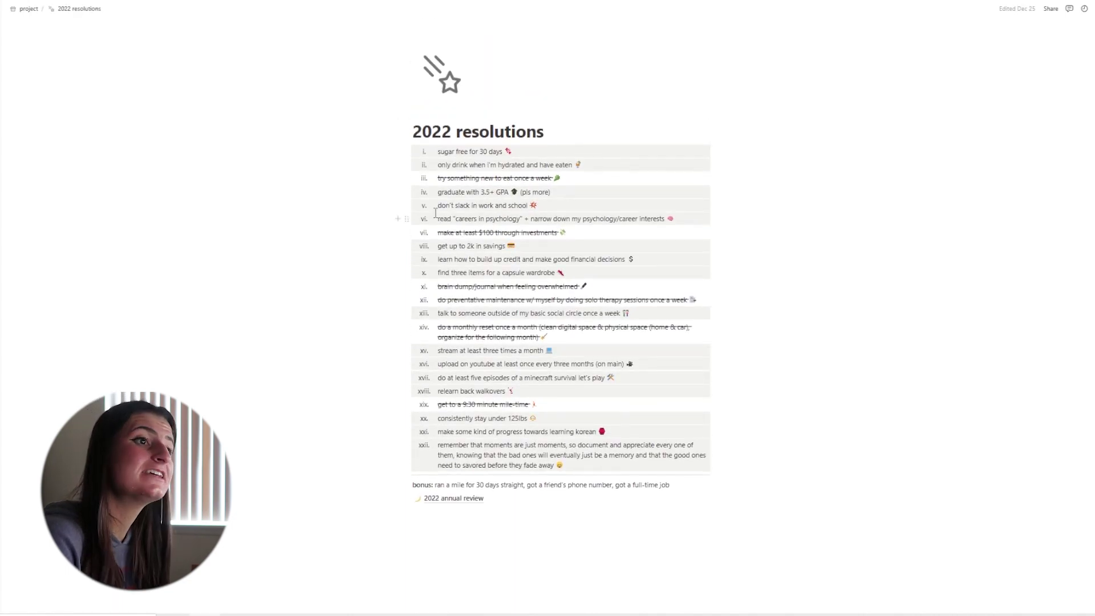
pyautogui.click(28, 10)
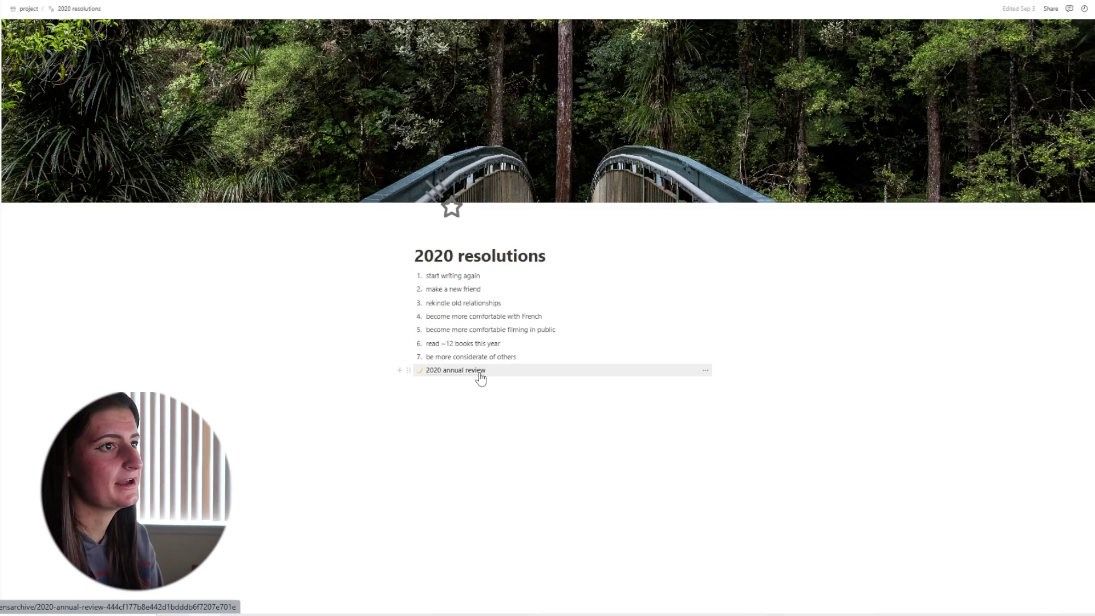
# Open the 2020 annual review from the 2020 resolutions and return to the project page.
pyautogui.click(460, 371)
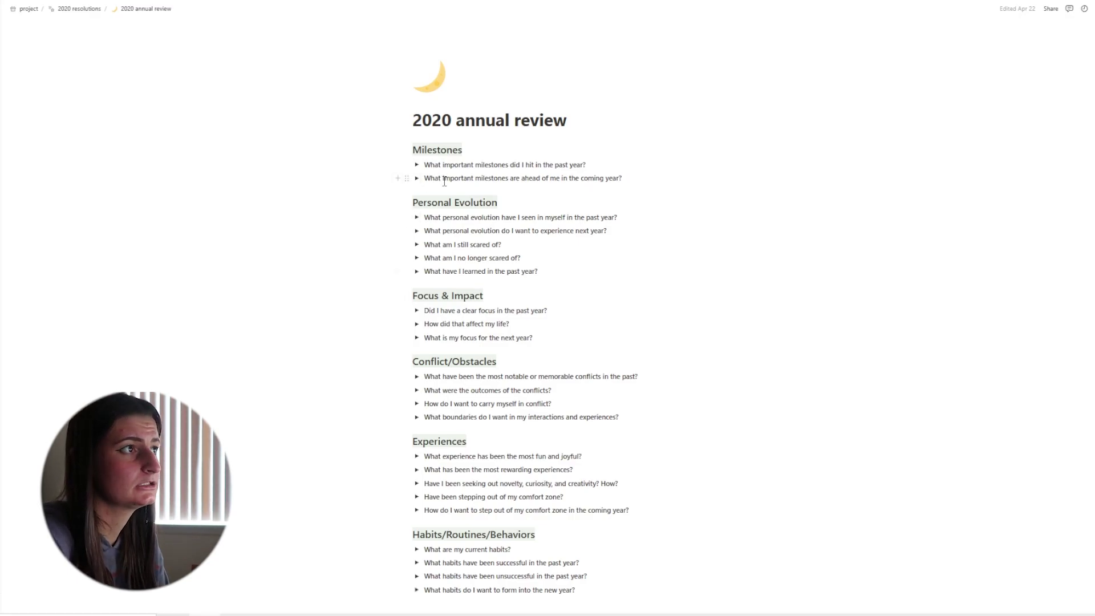
pyautogui.click(82, 9)
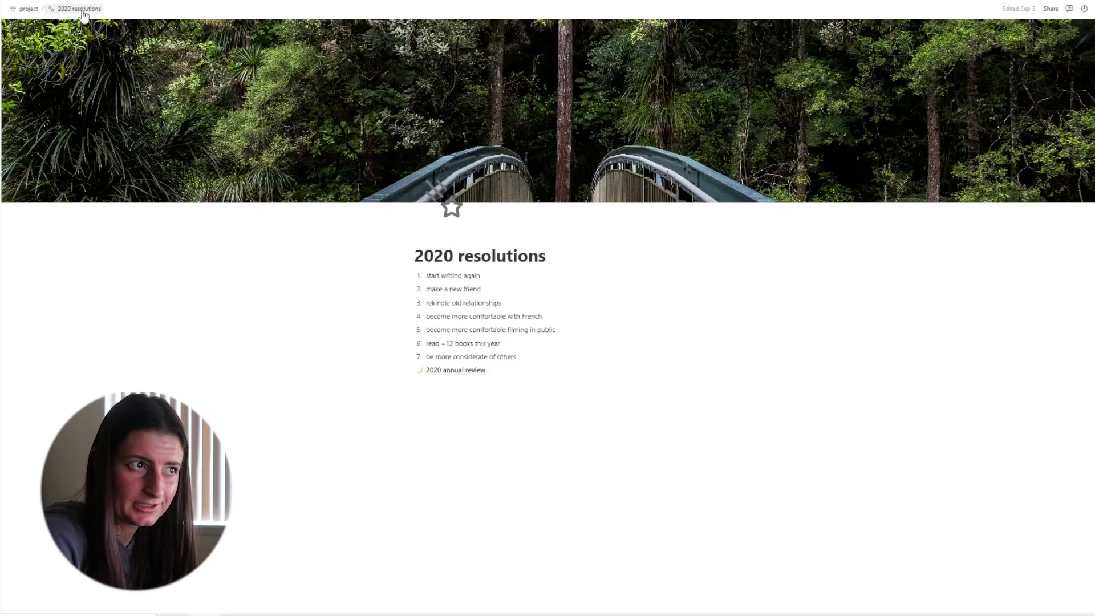
pyautogui.click(39, 10)
# Open 2021 through notion from the 2021 resolutions and the 2022 annual review from the 2022 resolutions.
pyautogui.click(509, 191)
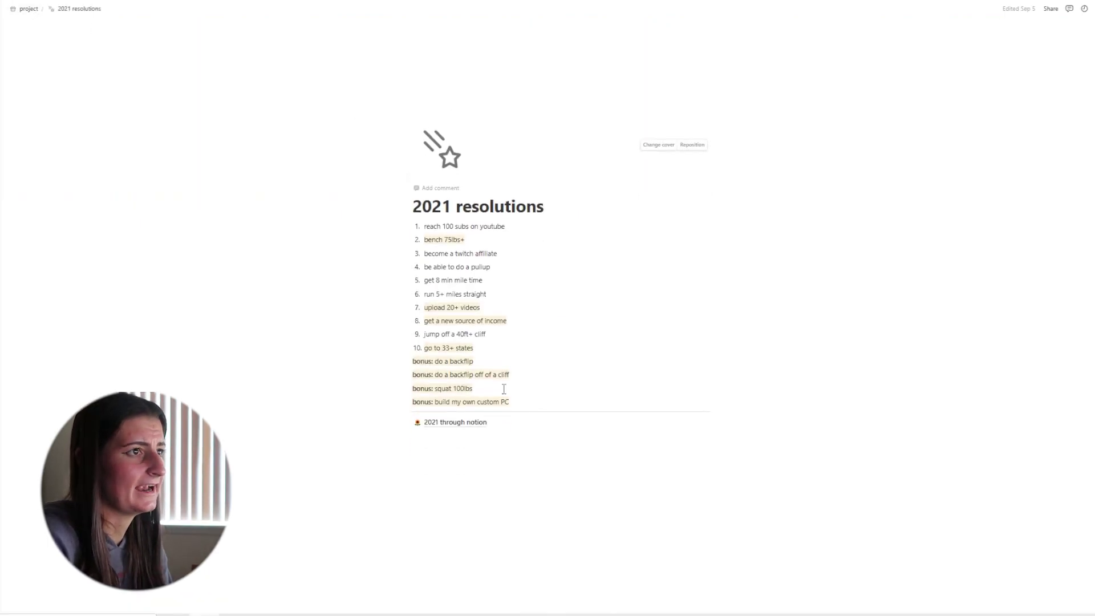
pyautogui.click(486, 427)
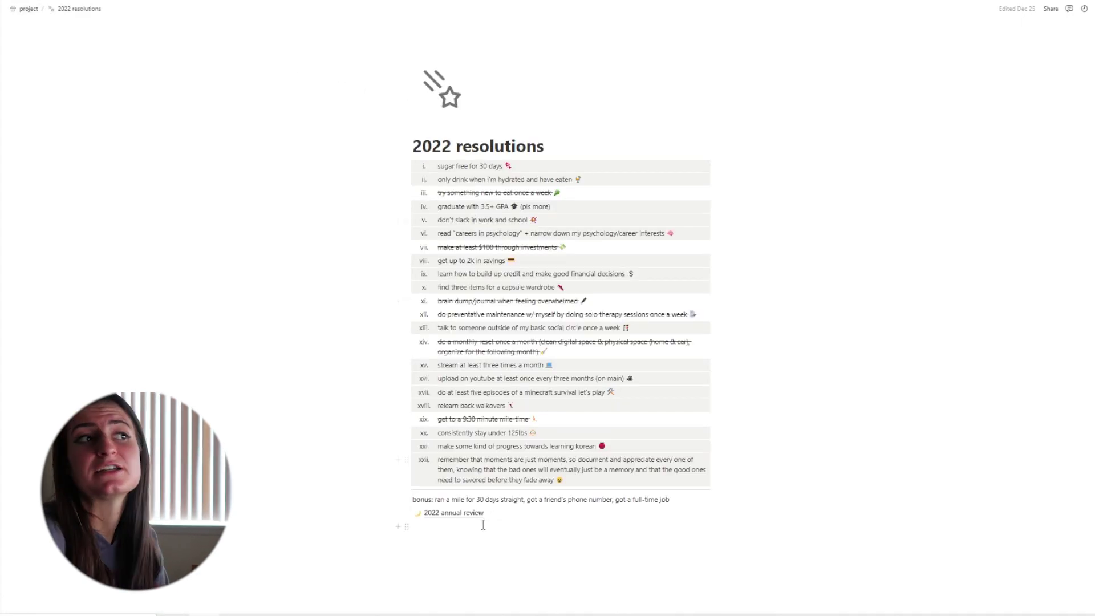
pyautogui.click(434, 516)
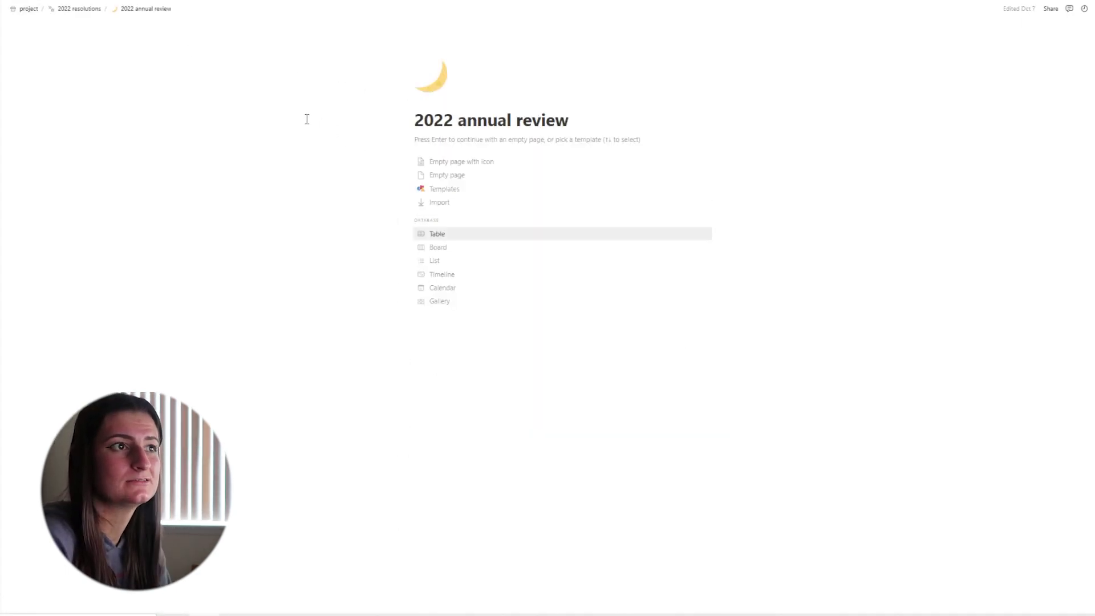
pyautogui.click(102, 16)
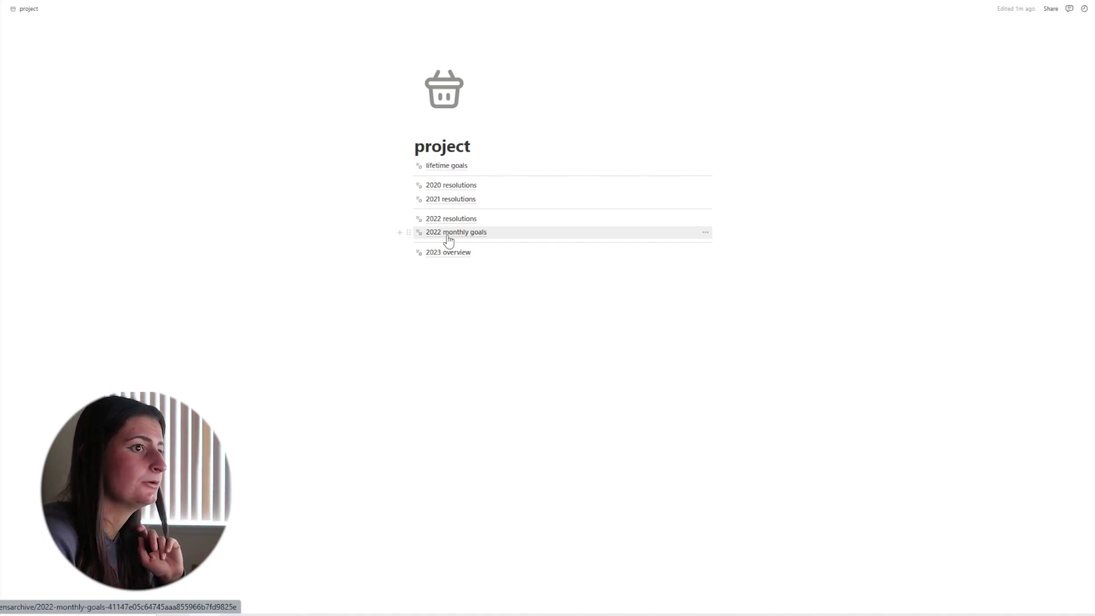
# Open the january goals within the 2022 monthly goals, read through their categories and return to the project page.
pyautogui.click(448, 234)
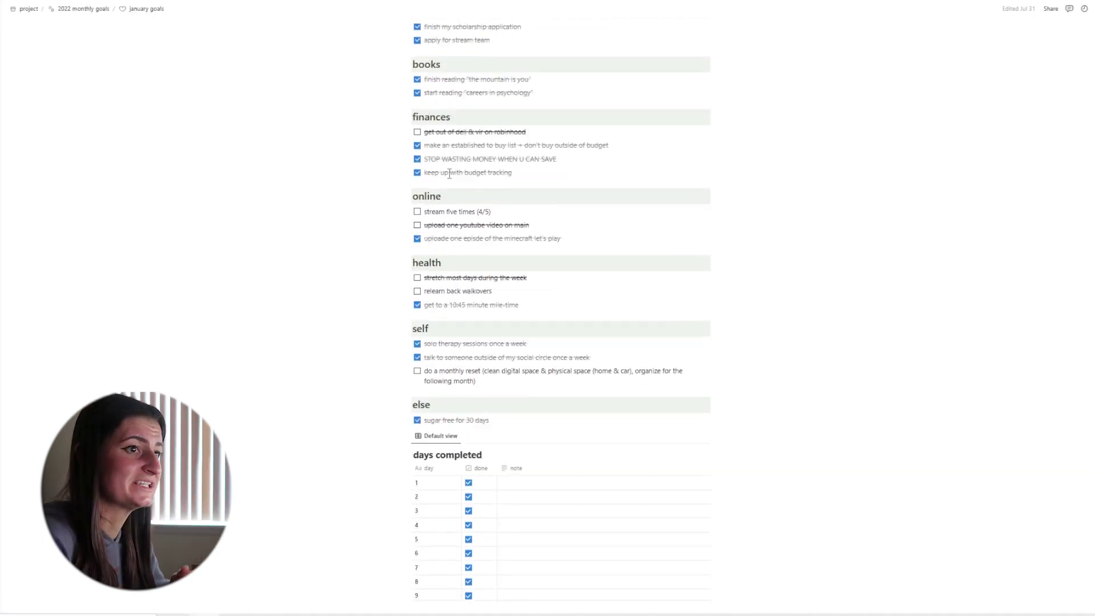
pyautogui.scroll(5, 449, 177)
pyautogui.scroll(-2, 449, 174)
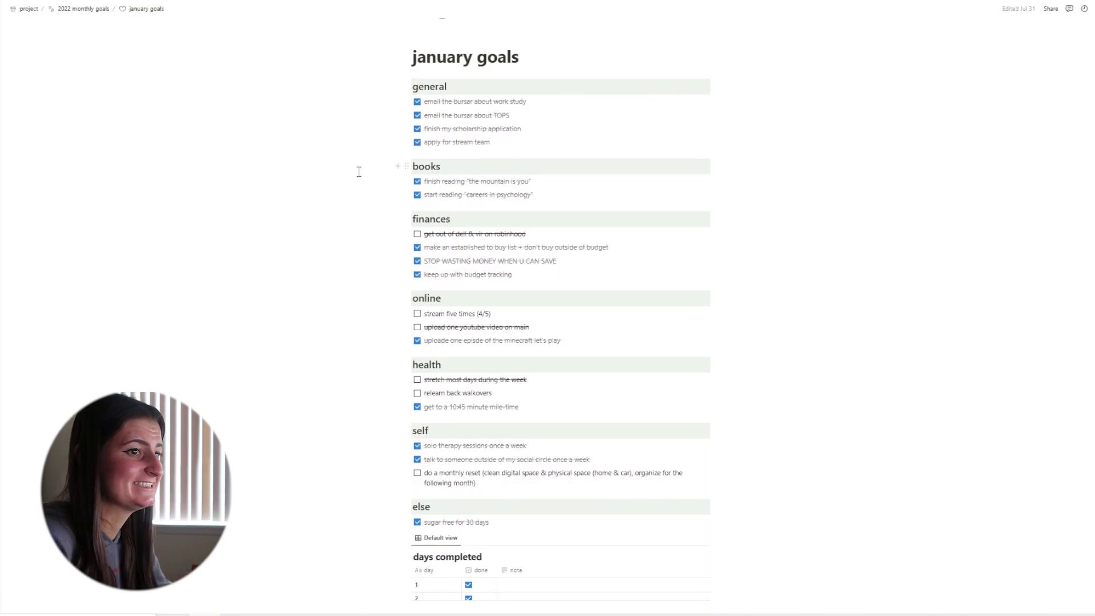
pyautogui.scroll(-2, 361, 167)
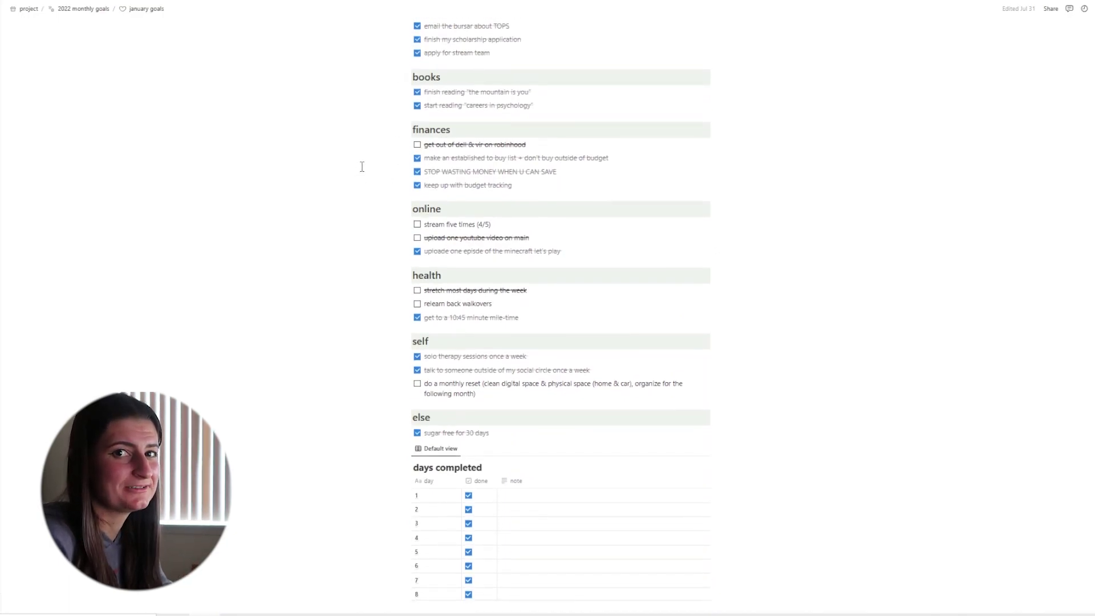
pyautogui.scroll(-3, 362, 167)
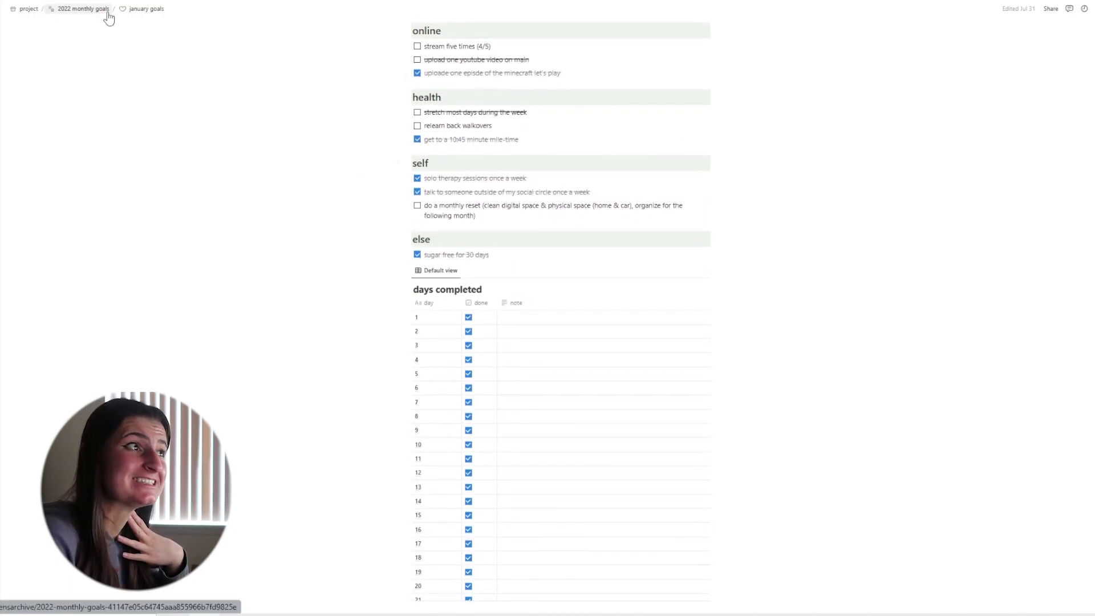
pyautogui.click(28, 9)
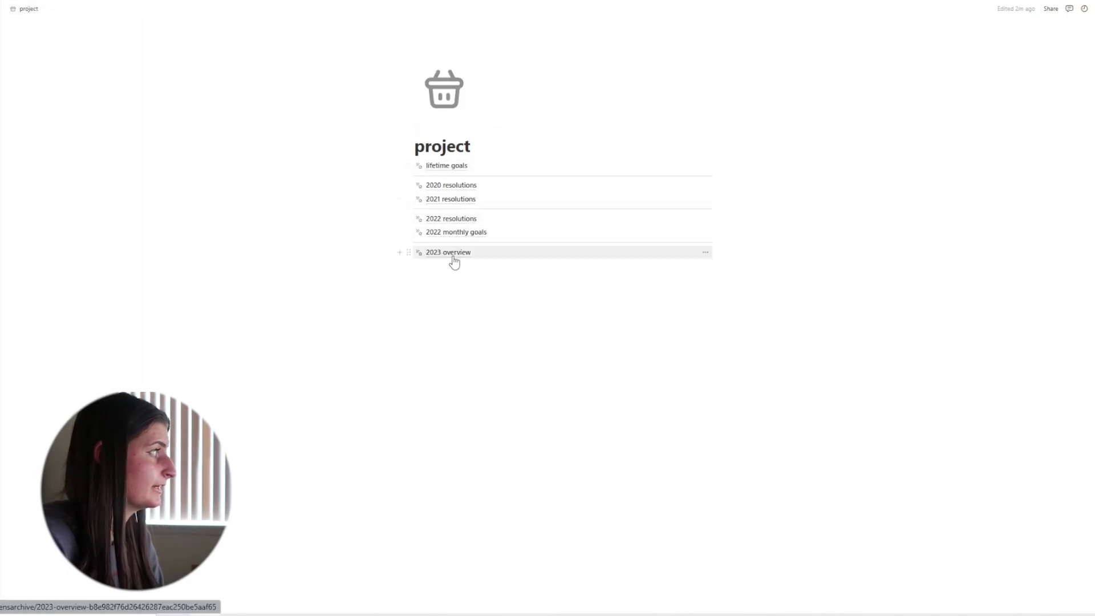
# Open the 2023 overview page and look through its goal-tracking table.
pyautogui.click(453, 258)
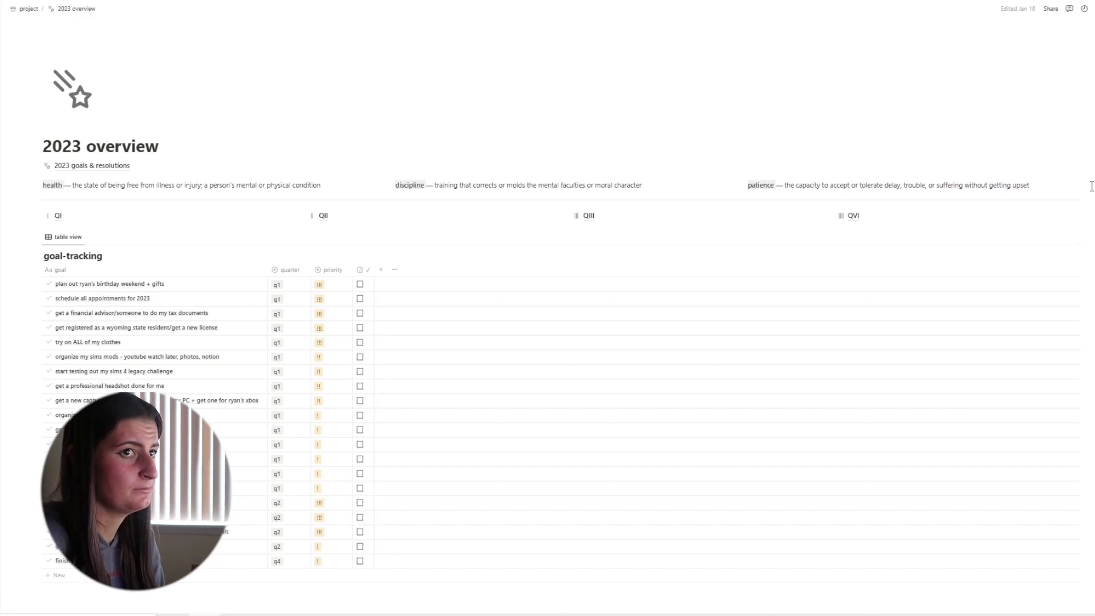
pyautogui.scroll(-2, 627, 251)
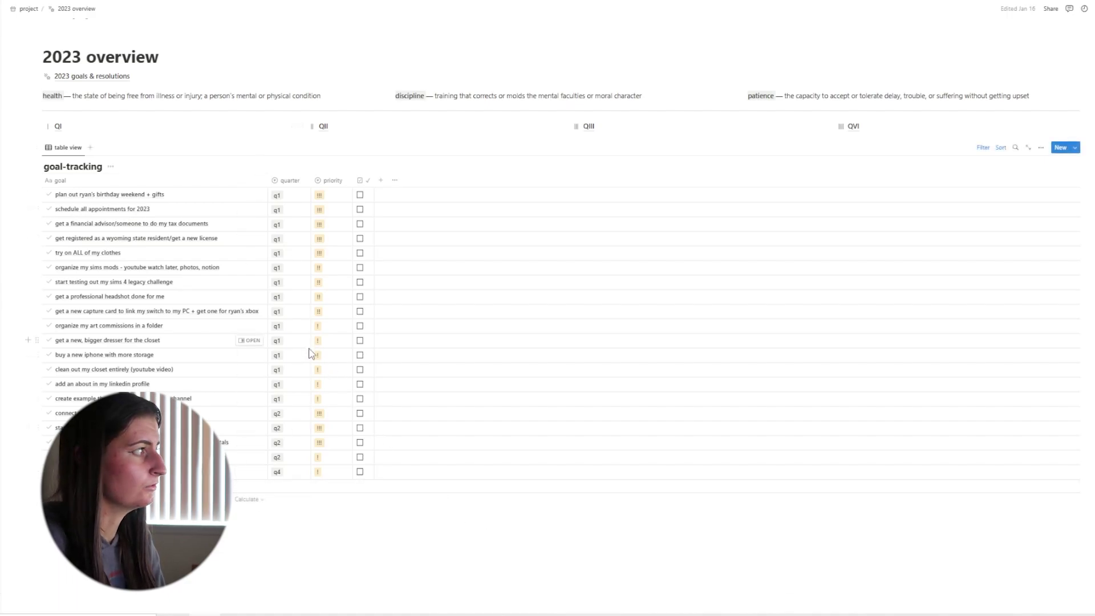
pyautogui.scroll(2, 309, 354)
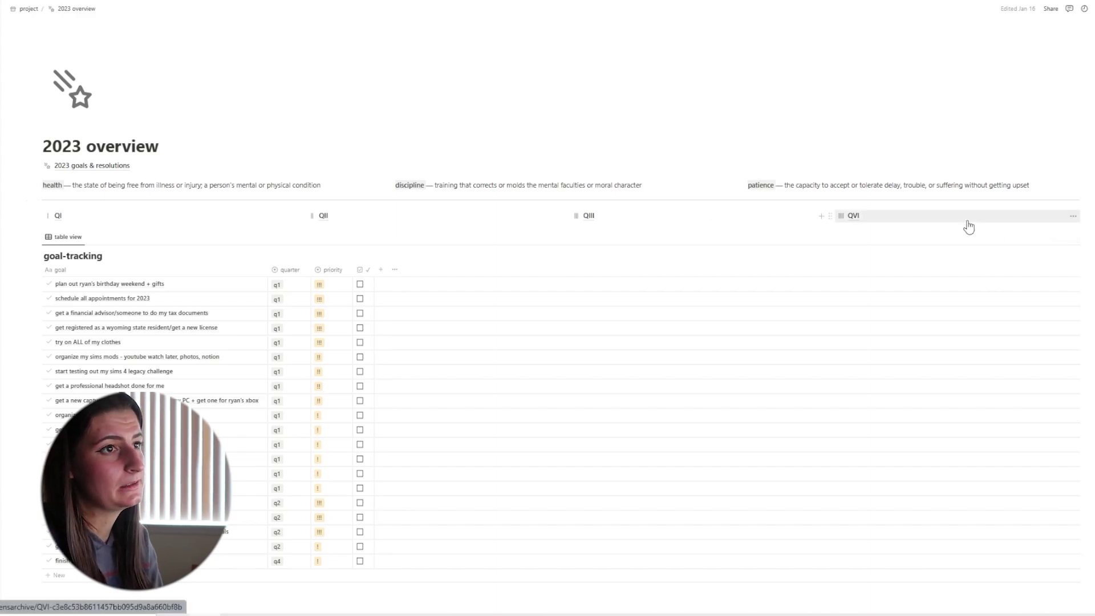
# View the QVI, QIII and QII quarter pages, returning to the 2023 overview after each.
pyautogui.click(859, 218)
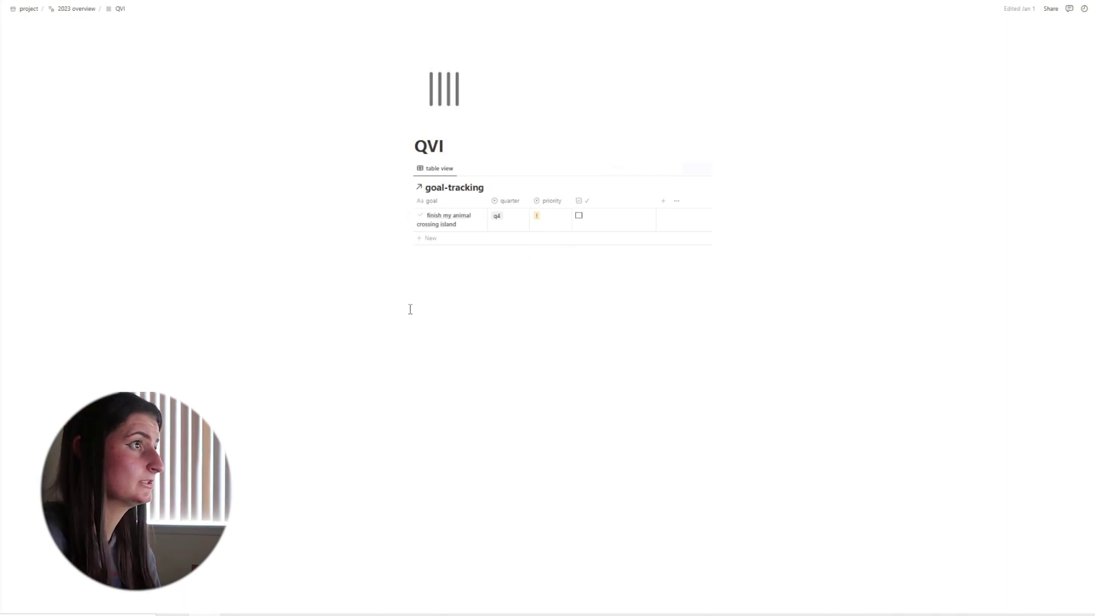
pyautogui.click(88, 12)
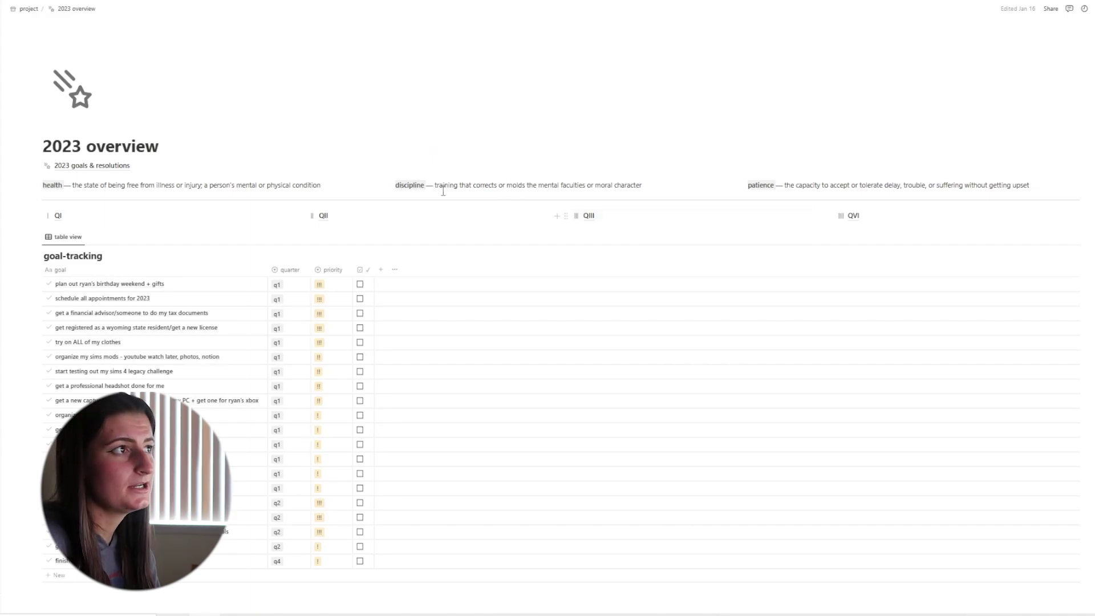
pyautogui.click(583, 217)
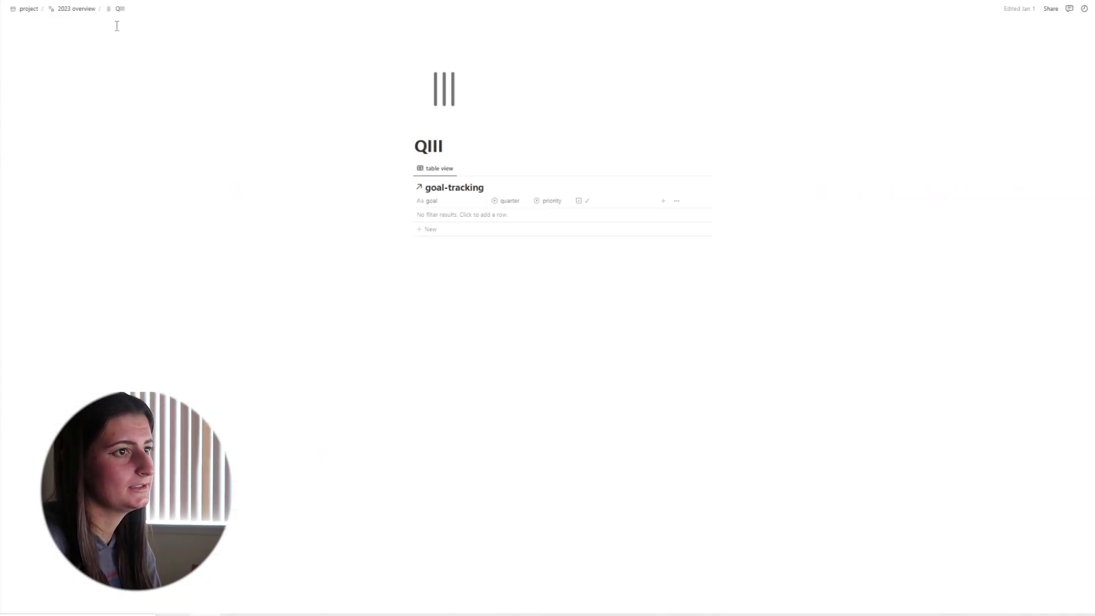
pyautogui.click(89, 12)
pyautogui.click(445, 216)
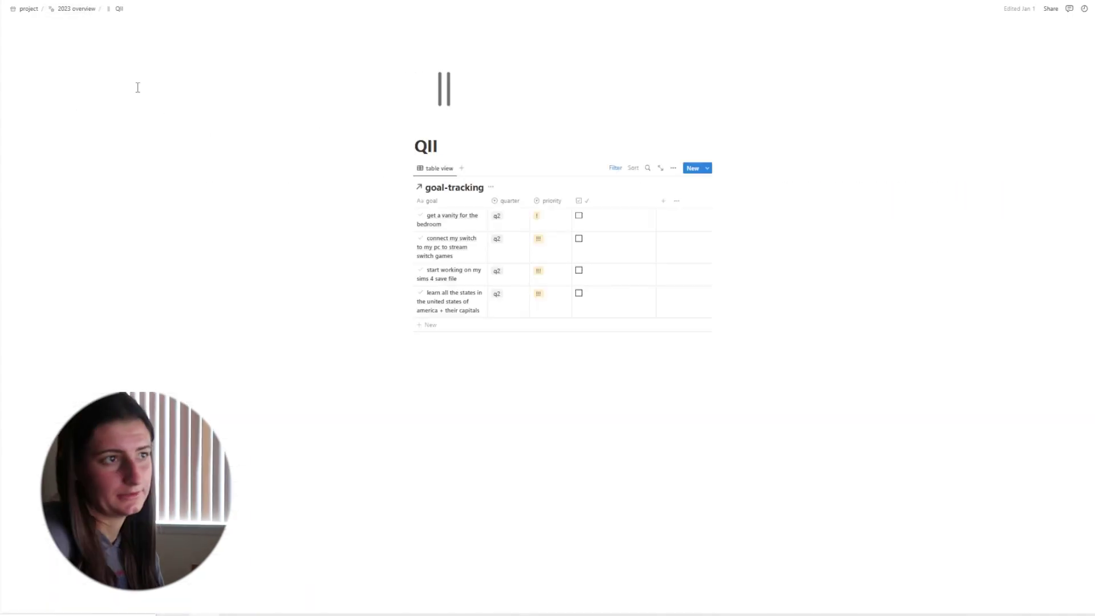
pyautogui.click(58, 12)
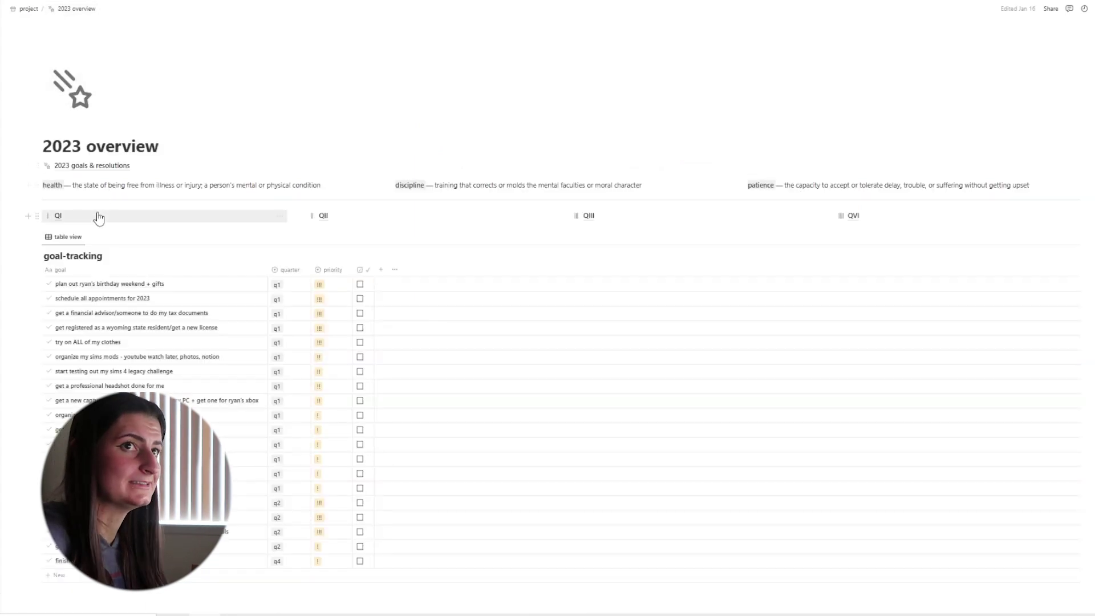
# Open the 2023 goals & resolutions page and read through its resolutions and goals lists.
pyautogui.click(100, 166)
pyautogui.scroll(-10, 530, 228)
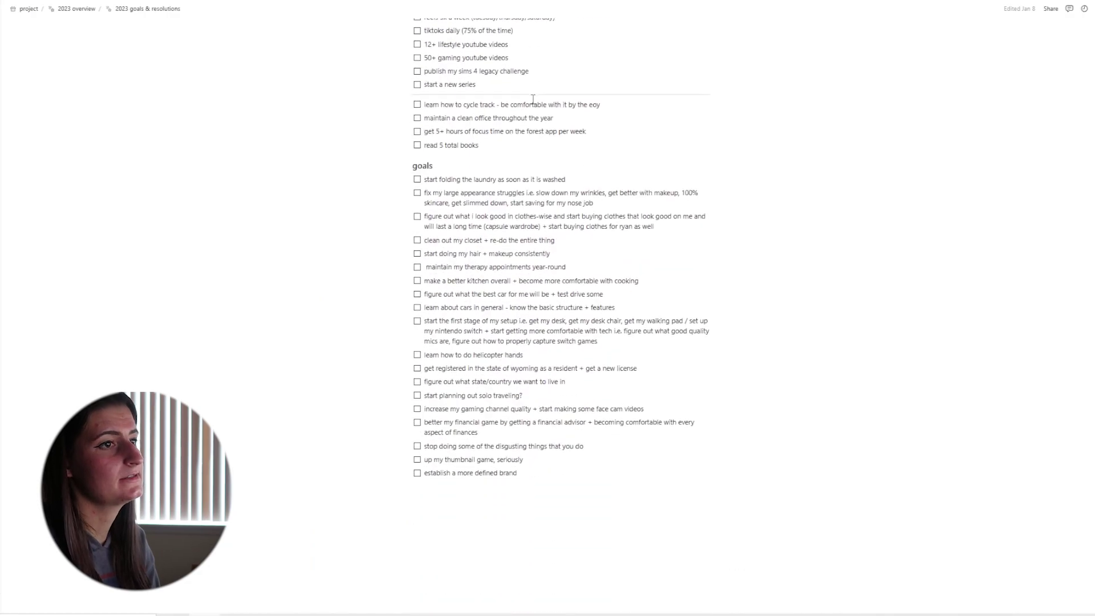
pyautogui.scroll(8, 530, 171)
pyautogui.scroll(2, 530, 97)
pyautogui.moveTo(735, 175); pyautogui.dragTo(372, 516)
pyautogui.click(1014, 430)
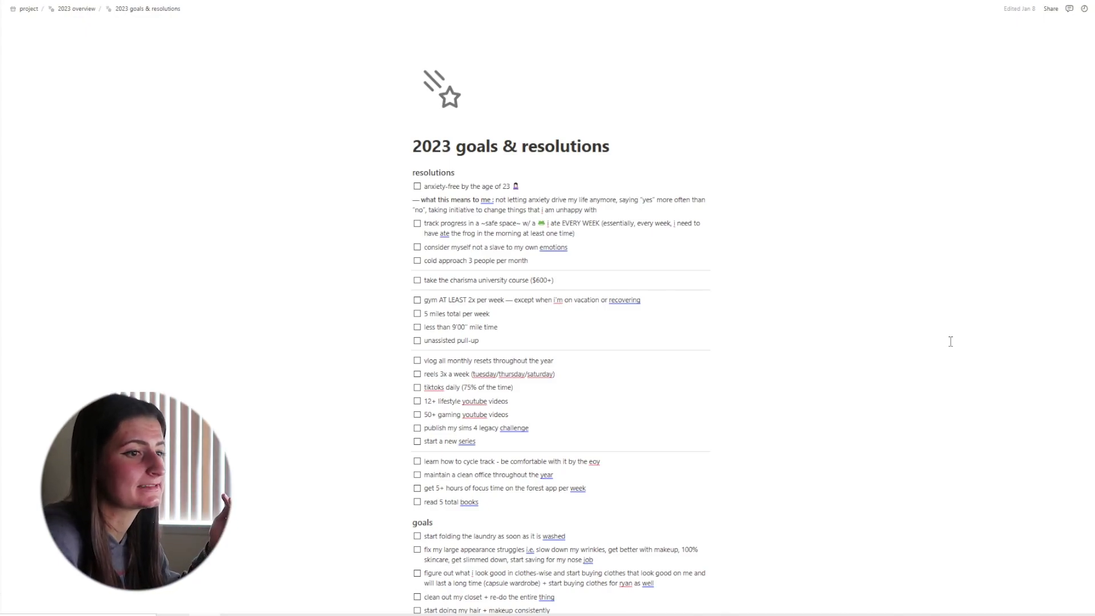
pyautogui.scroll(-5, 950, 341)
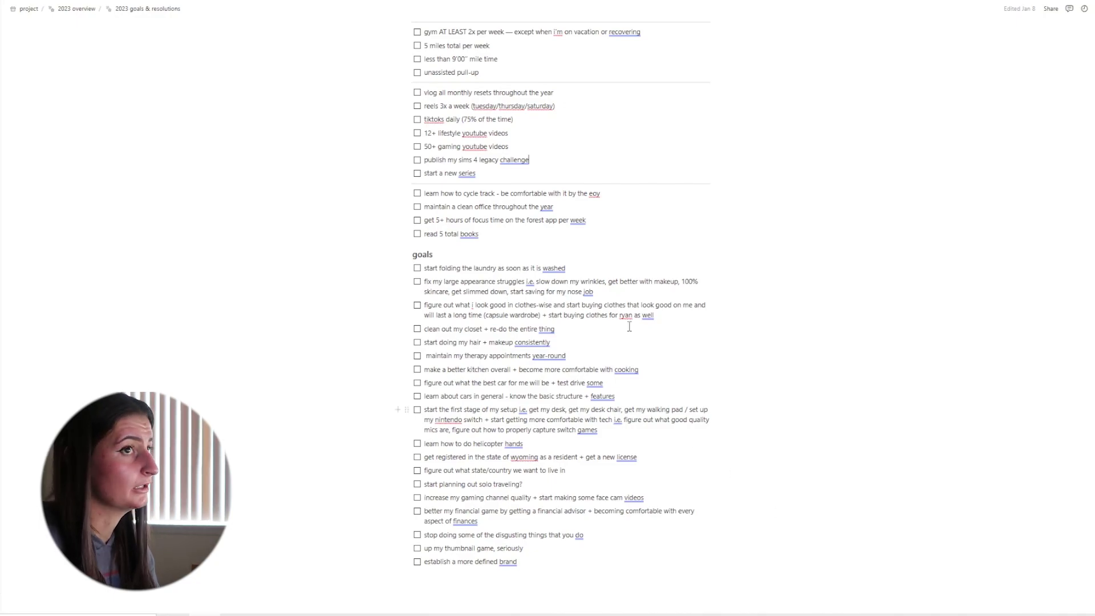
# Return to the 2023 overview and open the january page within the QI quarter.
pyautogui.click(67, 9)
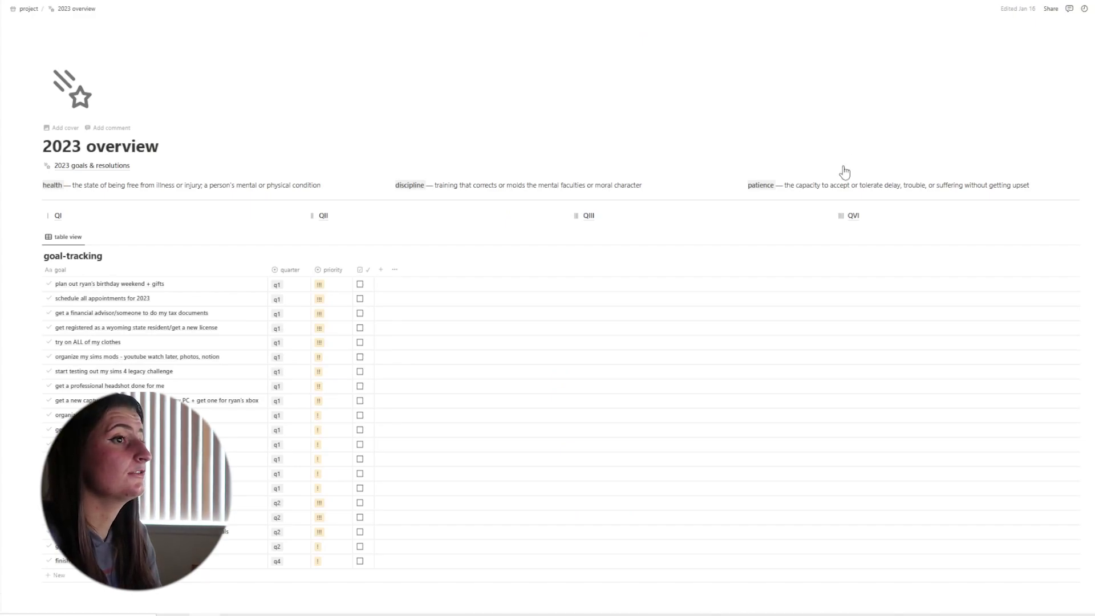
pyautogui.click(103, 221)
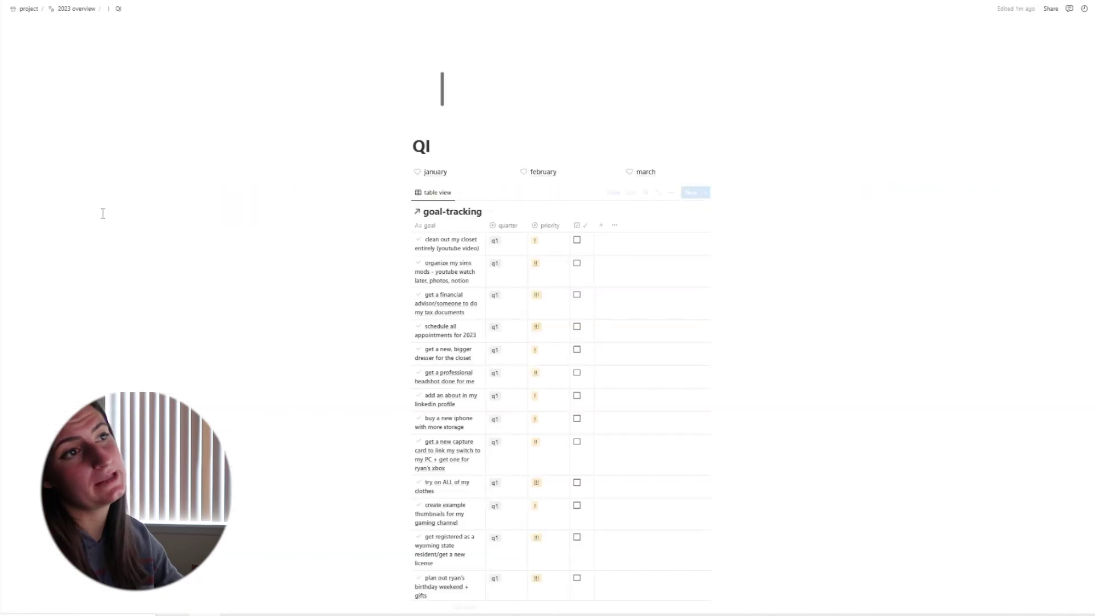
pyautogui.click(436, 172)
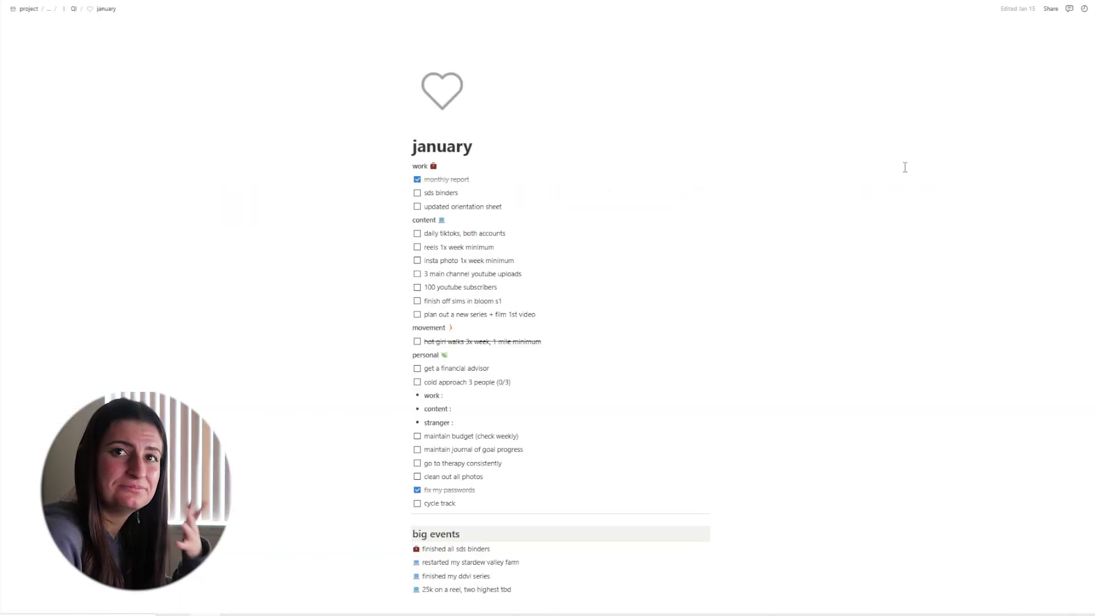
# Read through the january page's work, content, movement and personal goals and its big events list.
pyautogui.scroll(-1, 904, 167)
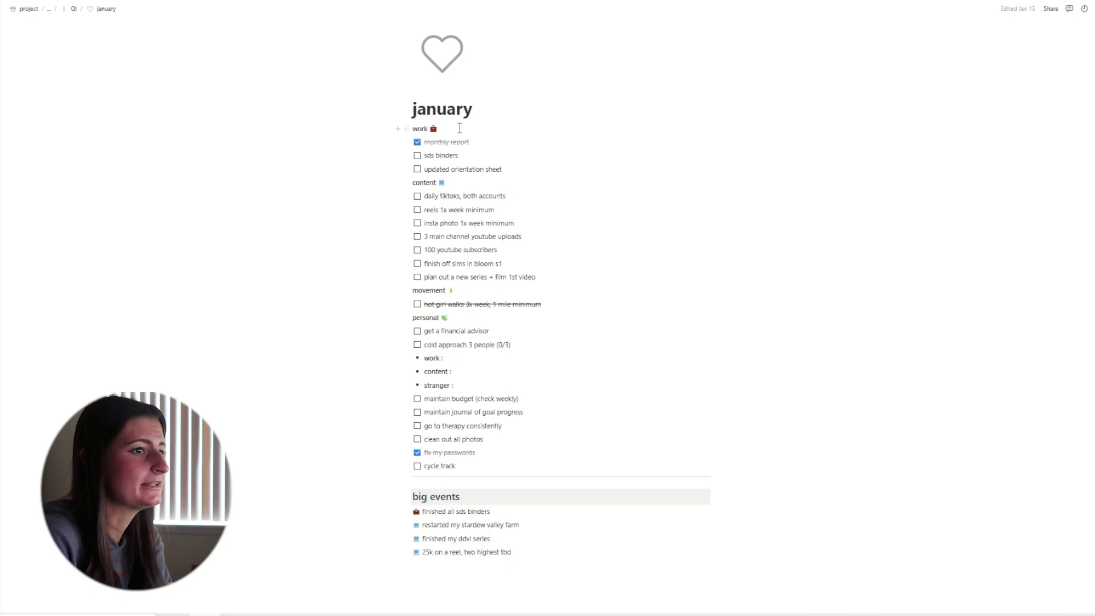
pyautogui.moveTo(439, 182); pyautogui.dragTo(444, 183)
pyautogui.click(382, 401)
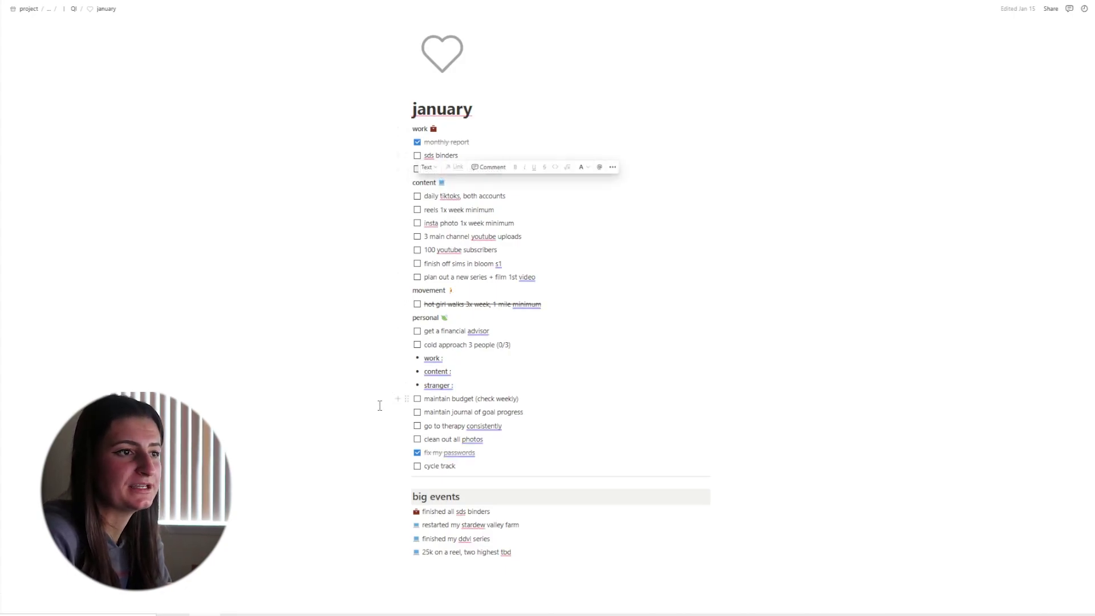
pyautogui.scroll(-3, 441, 508)
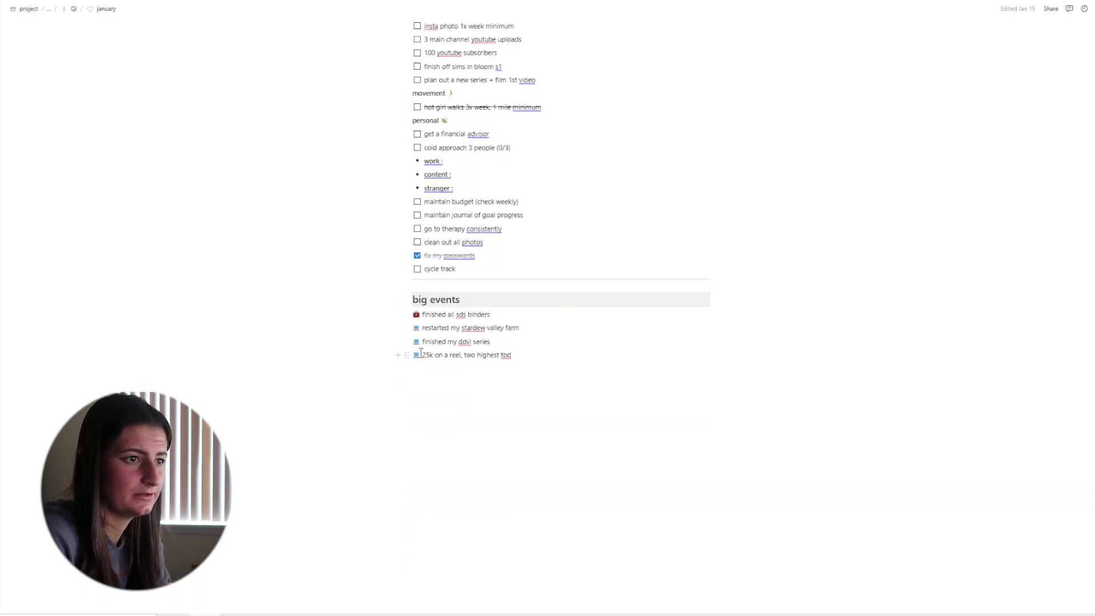
pyautogui.moveTo(419, 354); pyautogui.dragTo(510, 354)
pyautogui.click(809, 415)
pyautogui.scroll(3, 809, 416)
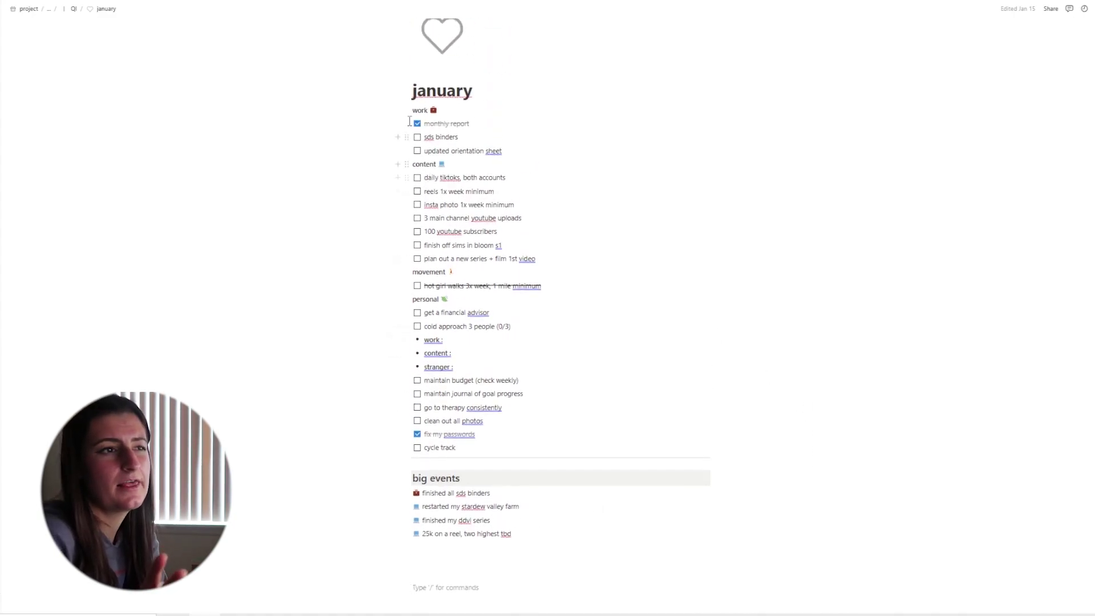